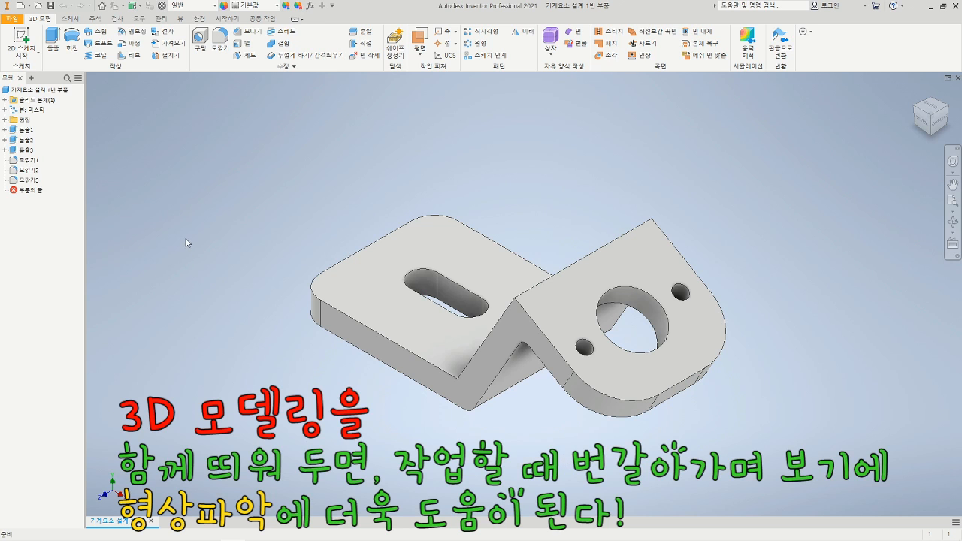
- Create a drawing from the Standard.idw template, and open the drawing file 간단한 도면양식(인강용)
{"action": "left_click", "coordinate": [20, 10]}
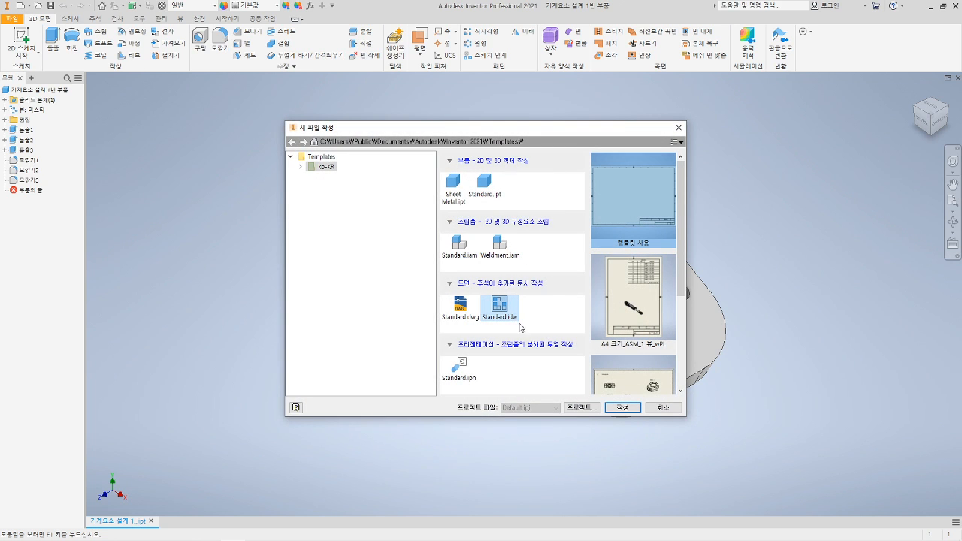
{"action": "left_click", "coordinate": [622, 407]}
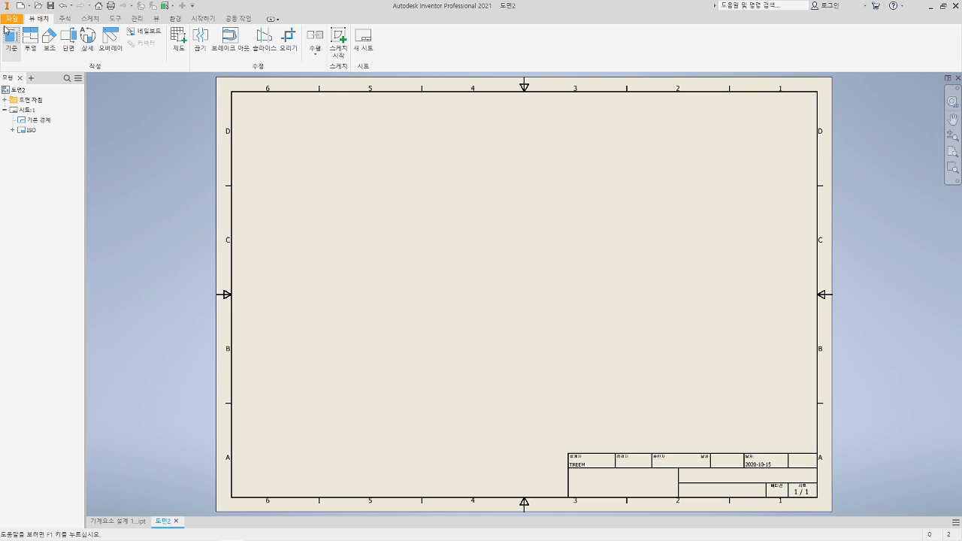
{"action": "left_click", "coordinate": [38, 7]}
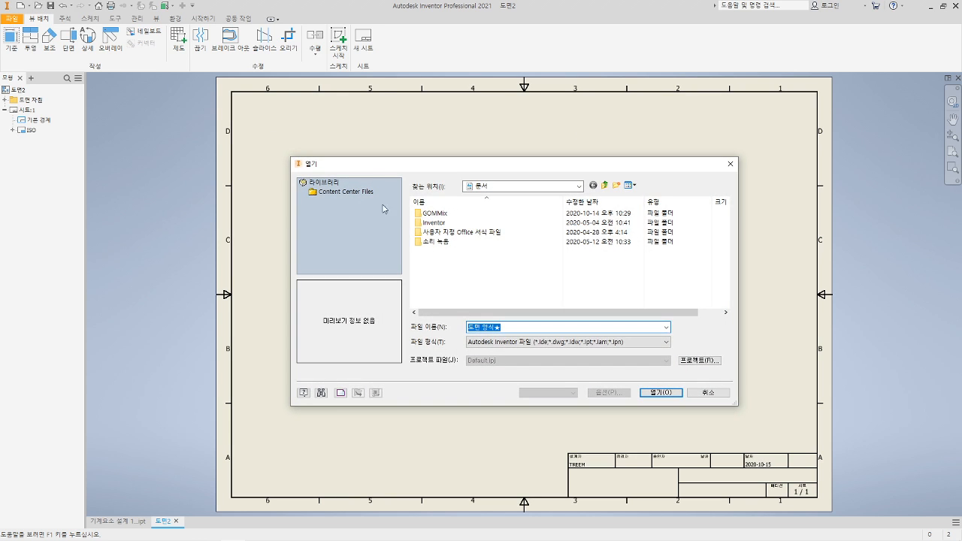
{"action": "double_click", "coordinate": [454, 233]}
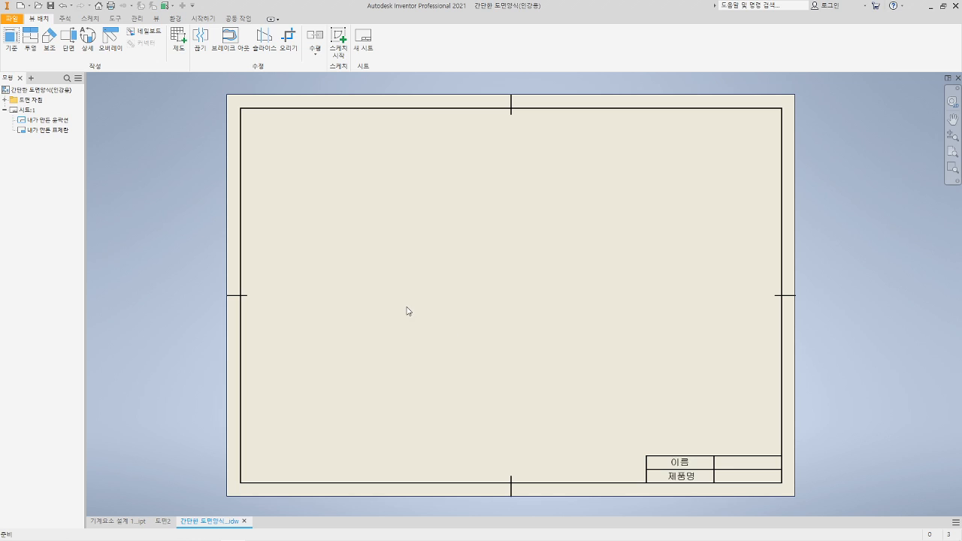
- Place a 1:1 front base view of the bent bracket with hidden lines removed, slightly below the middle of the sheet
{"action": "left_click", "coordinate": [11, 47]}
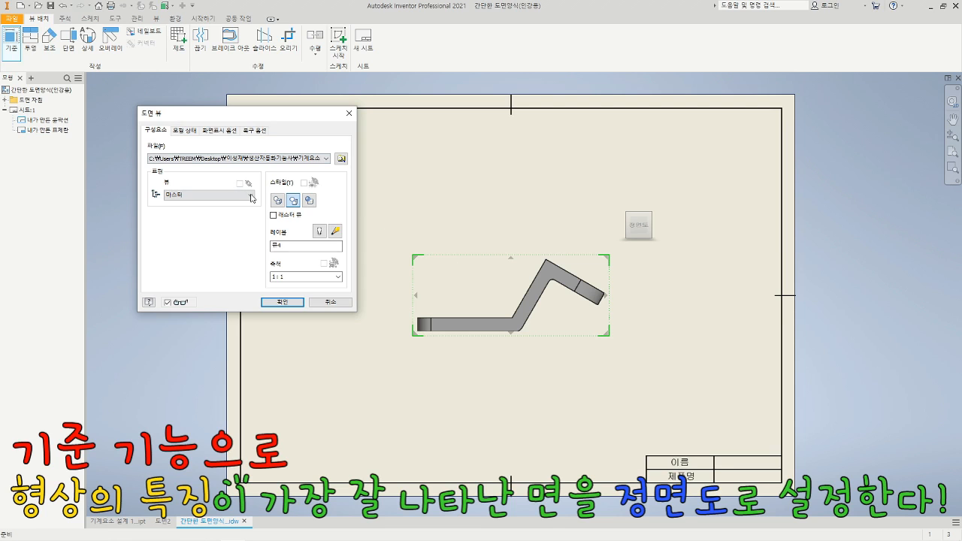
{"action": "left_click_drag", "start_coordinate": [532, 309], "coordinate": [476, 387]}
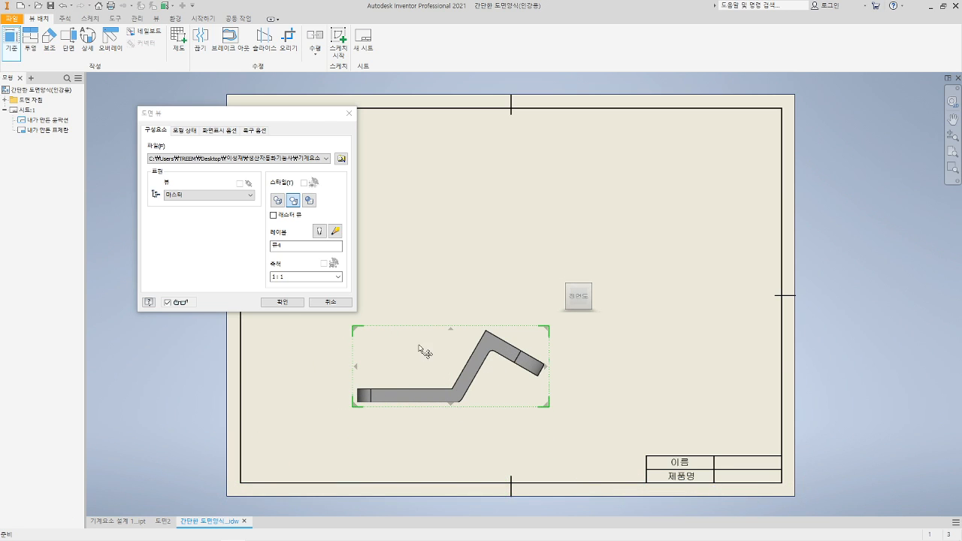
{"action": "left_click", "coordinate": [282, 303]}
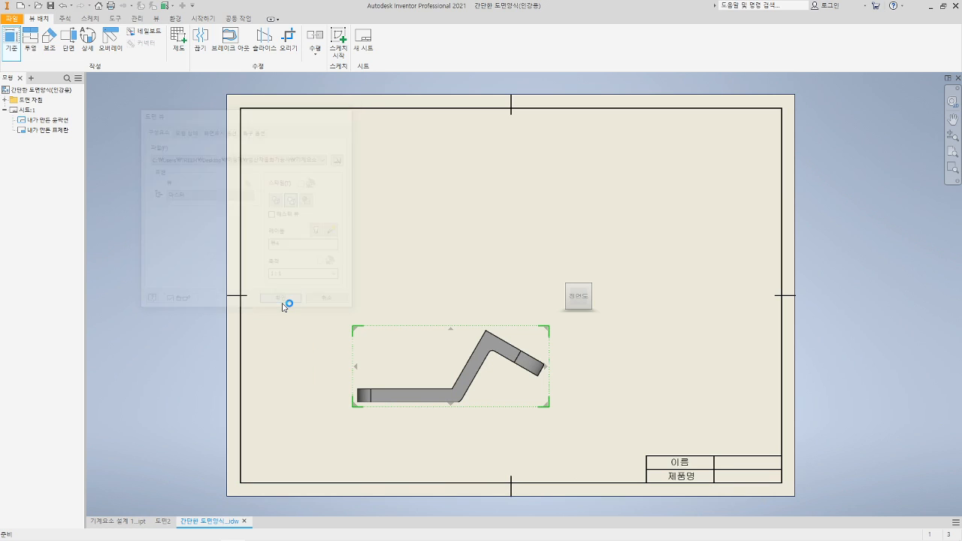
{"action": "left_click_drag", "start_coordinate": [548, 328], "coordinate": [548, 304]}
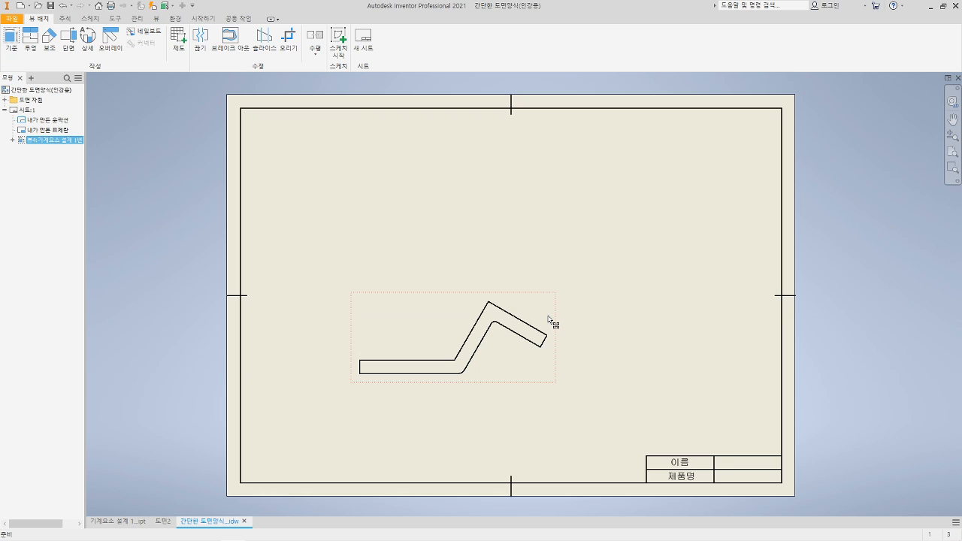
{"action": "left_click", "coordinate": [604, 321]}
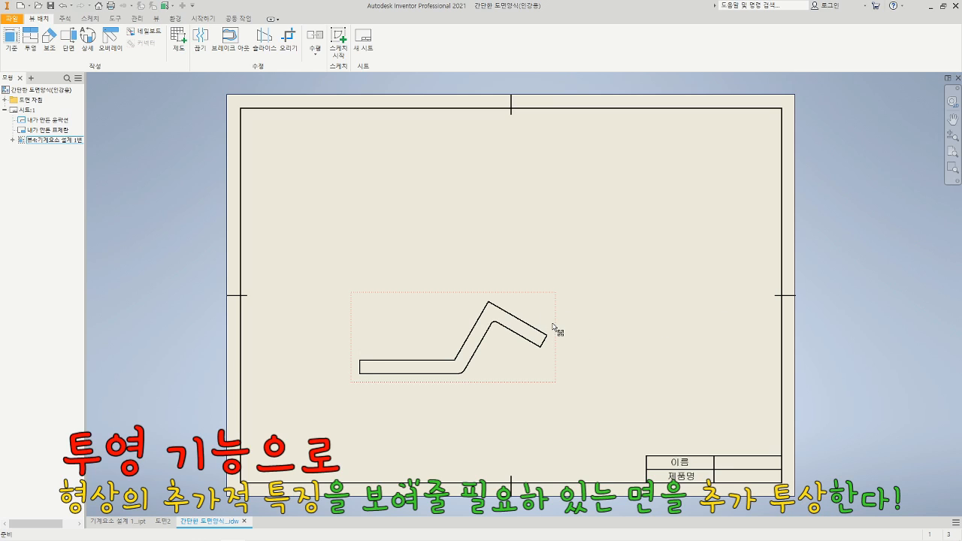
- Set the front view's style to show hidden lines and move the view down and slightly left on the sheet
{"action": "left_click", "coordinate": [550, 373]}
{"action": "double_click", "coordinate": [550, 373]}
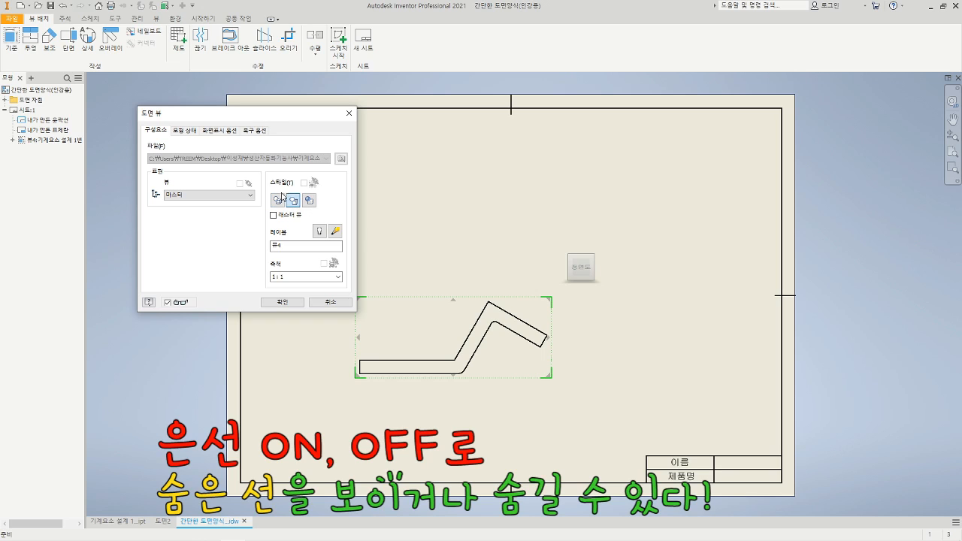
{"action": "left_click", "coordinate": [277, 199]}
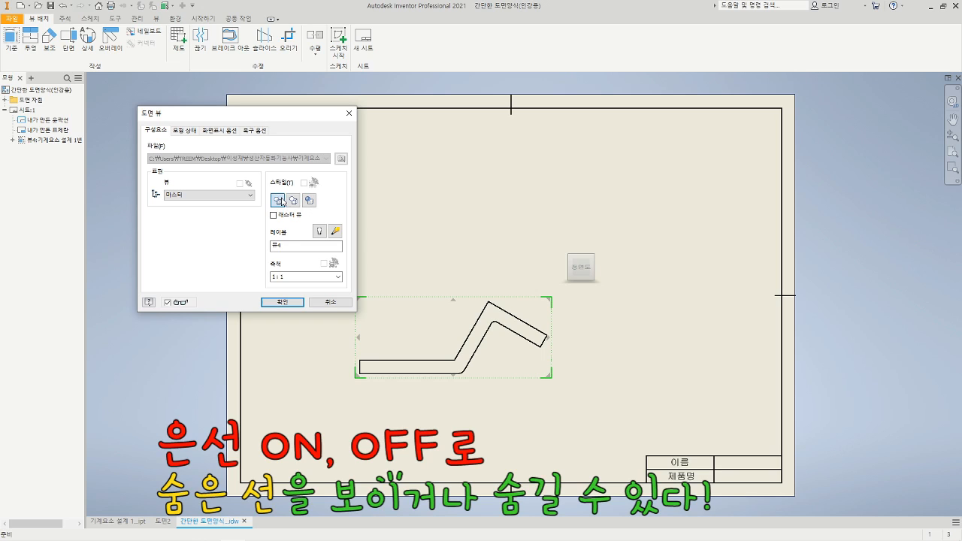
{"action": "left_click", "coordinate": [282, 302]}
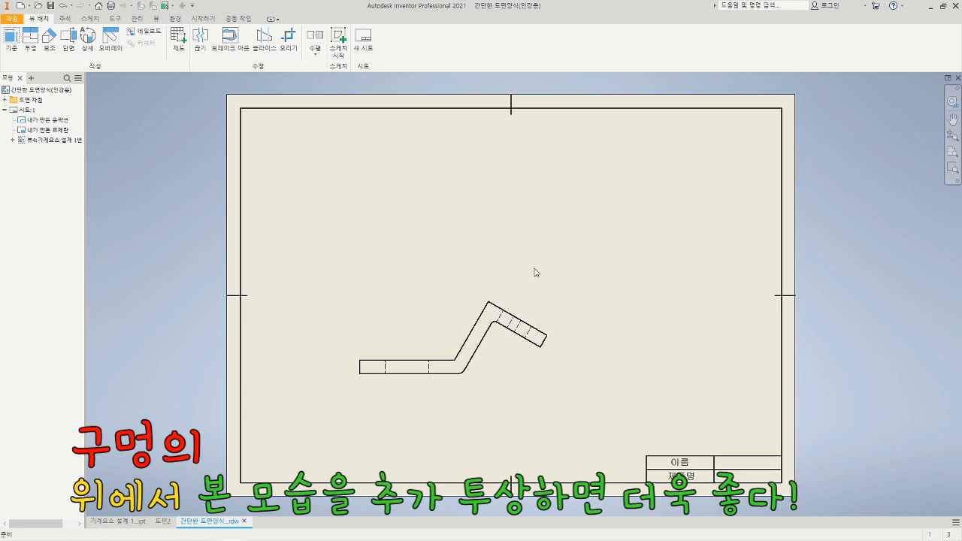
{"action": "left_click_drag", "start_coordinate": [530, 303], "coordinate": [511, 331]}
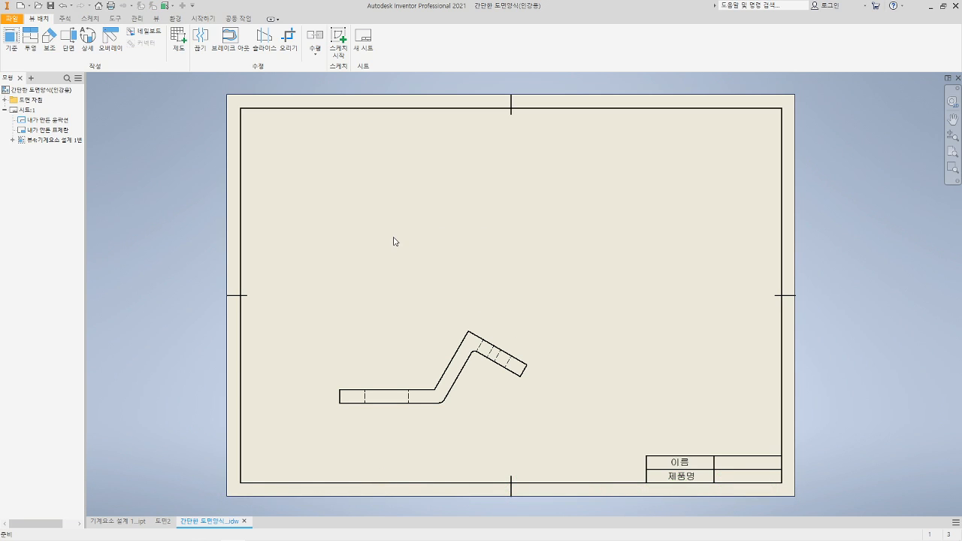
- Create a projected top view of the bracket directly above the front view
{"action": "left_click", "coordinate": [34, 48]}
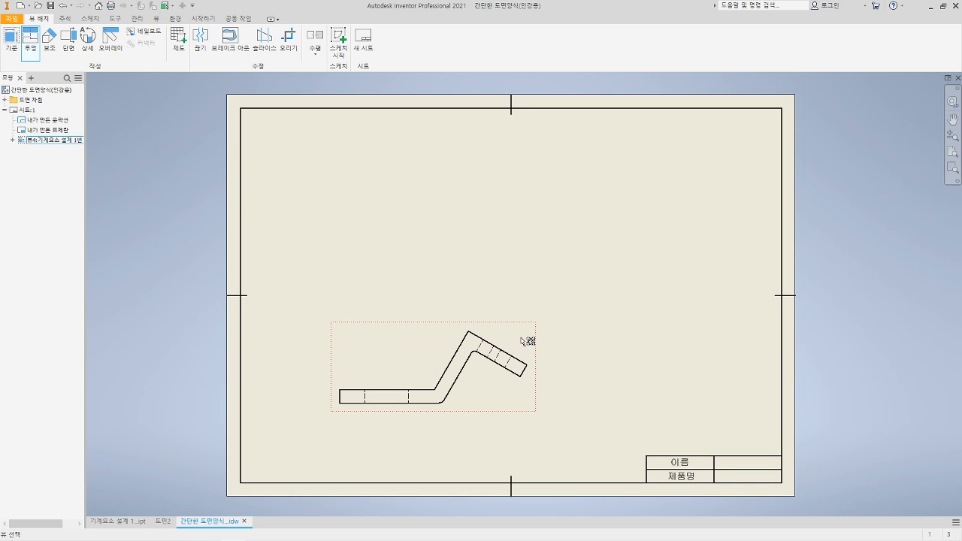
{"action": "key", "text": "Escape"}
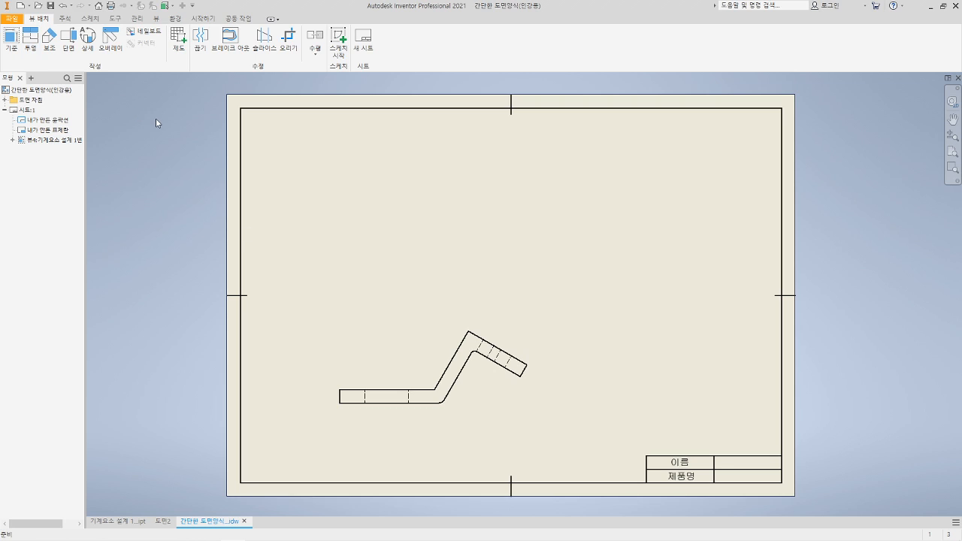
{"action": "left_click", "coordinate": [35, 51]}
{"action": "left_click", "coordinate": [416, 353]}
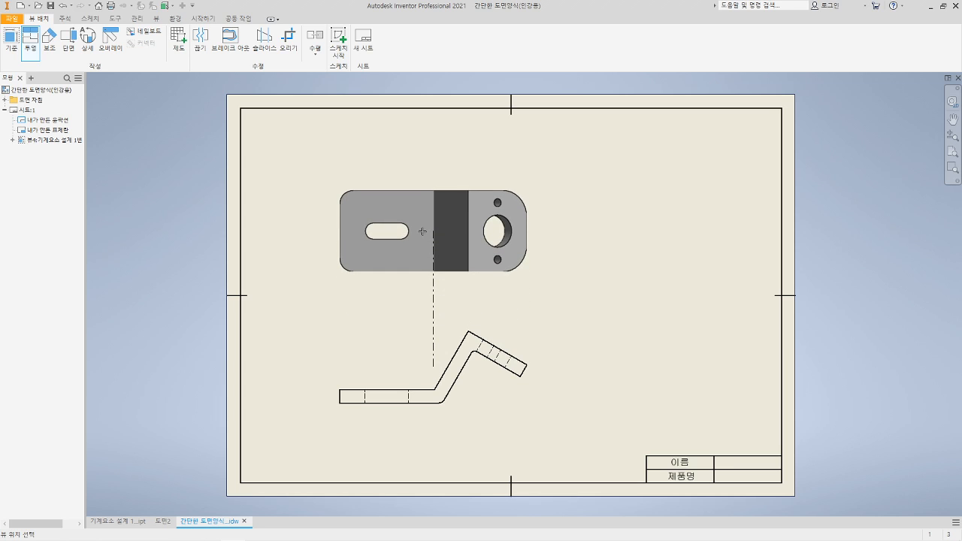
{"action": "left_click", "coordinate": [422, 231]}
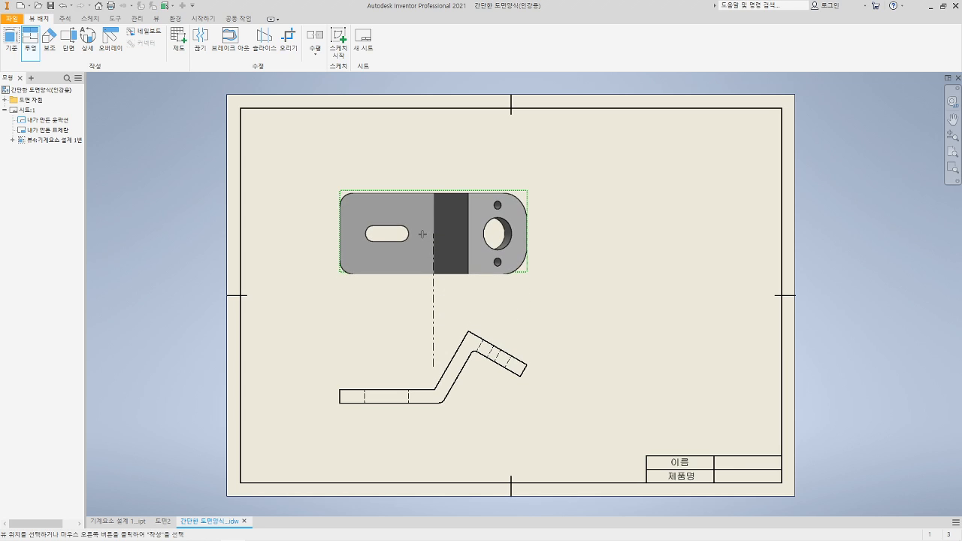
{"action": "right_click", "coordinate": [458, 191]}
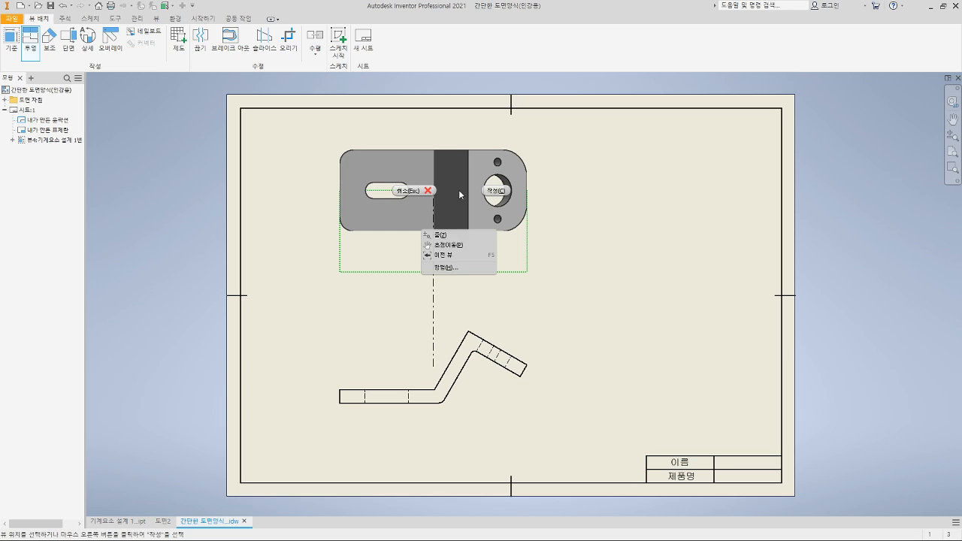
{"action": "left_click", "coordinate": [499, 192]}
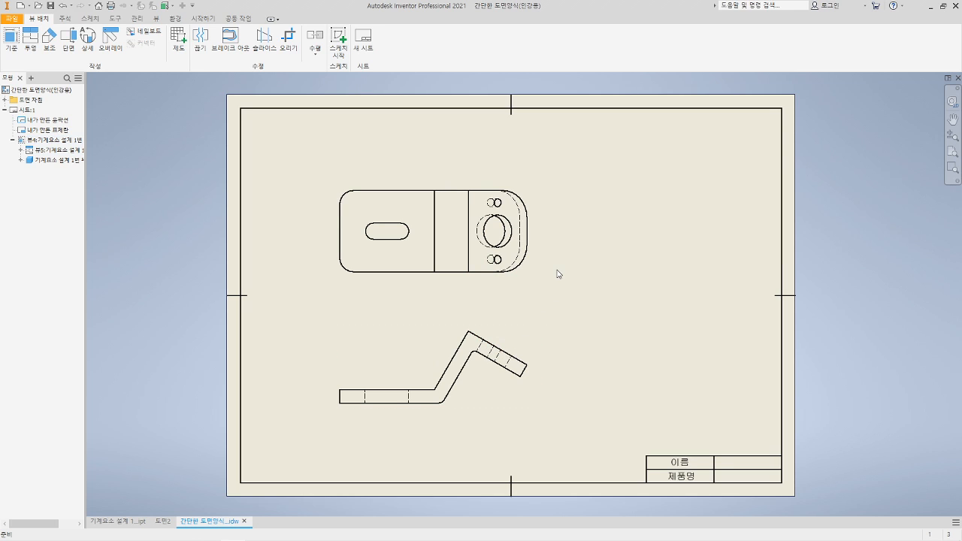
- Create auxiliary view A at 1:1 from the front view's slanted upper edge, placed up and to the right, showing hidden lines
{"action": "left_click", "coordinate": [51, 44]}
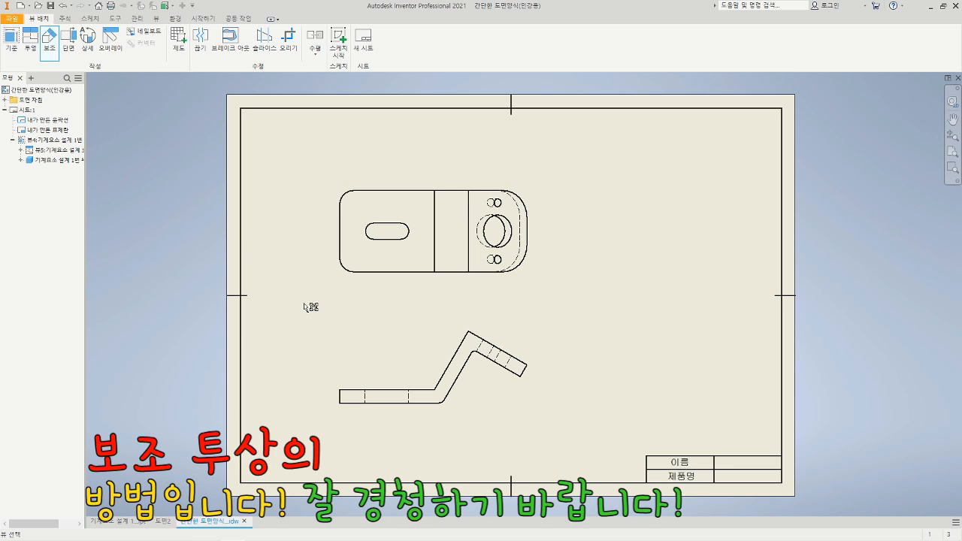
{"action": "left_click", "coordinate": [364, 340]}
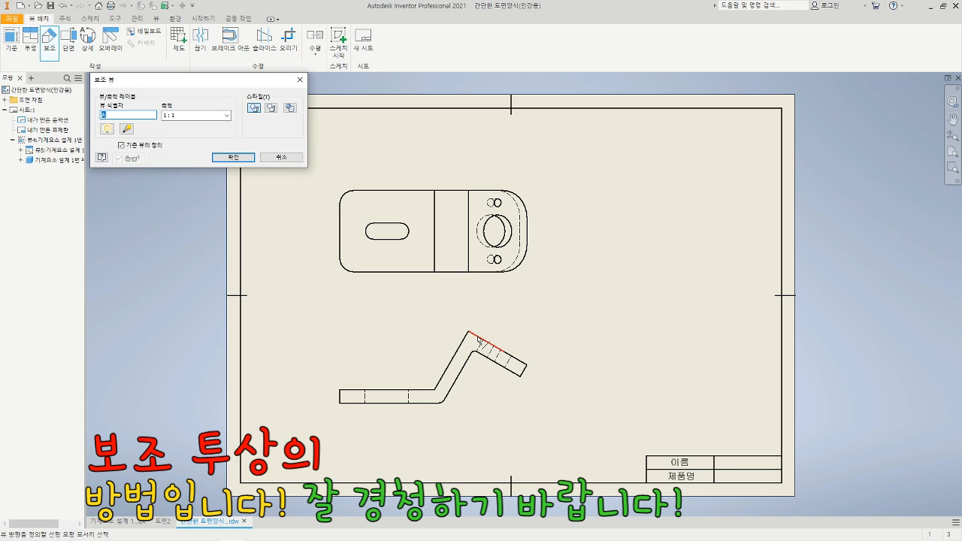
{"action": "left_click", "coordinate": [477, 339]}
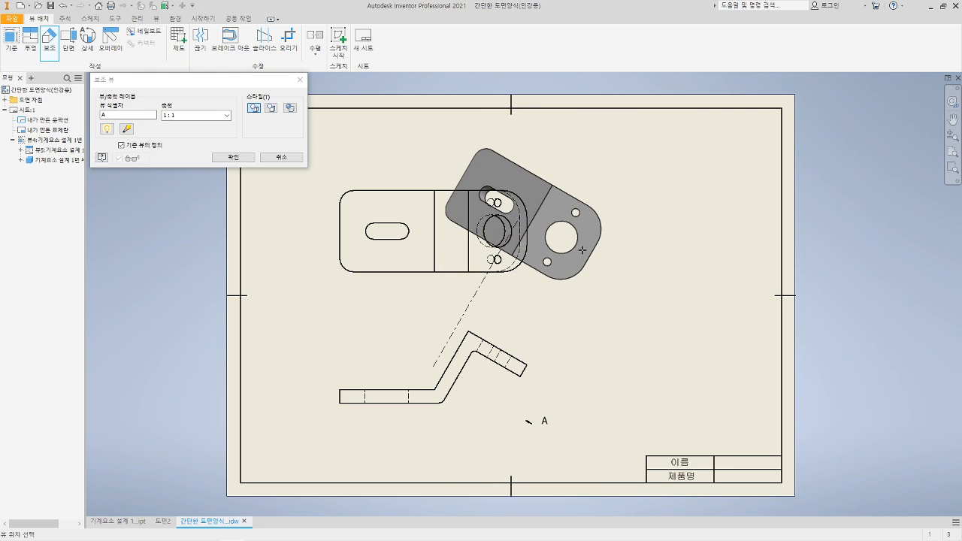
{"action": "left_click", "coordinate": [582, 250]}
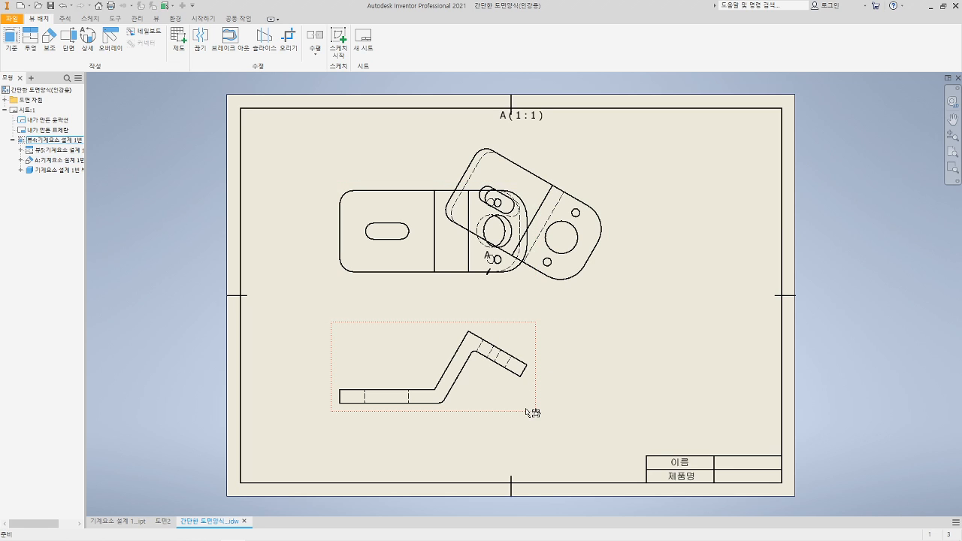
- Spread the front and top views further apart and move auxiliary view A into the gap between them
{"action": "left_click_drag", "start_coordinate": [528, 412], "coordinate": [523, 460]}
{"action": "left_click_drag", "start_coordinate": [361, 278], "coordinate": [366, 242]}
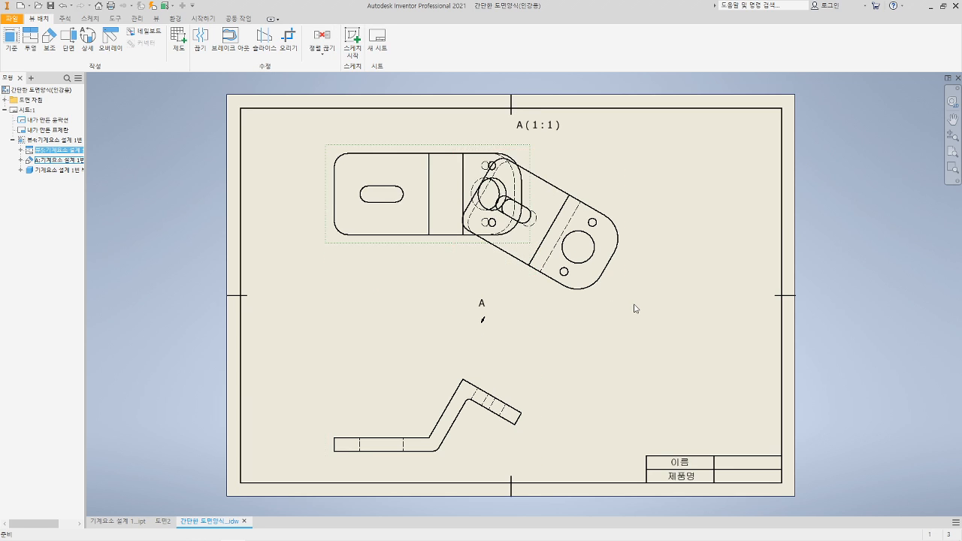
{"action": "left_click_drag", "start_coordinate": [627, 295], "coordinate": [587, 364]}
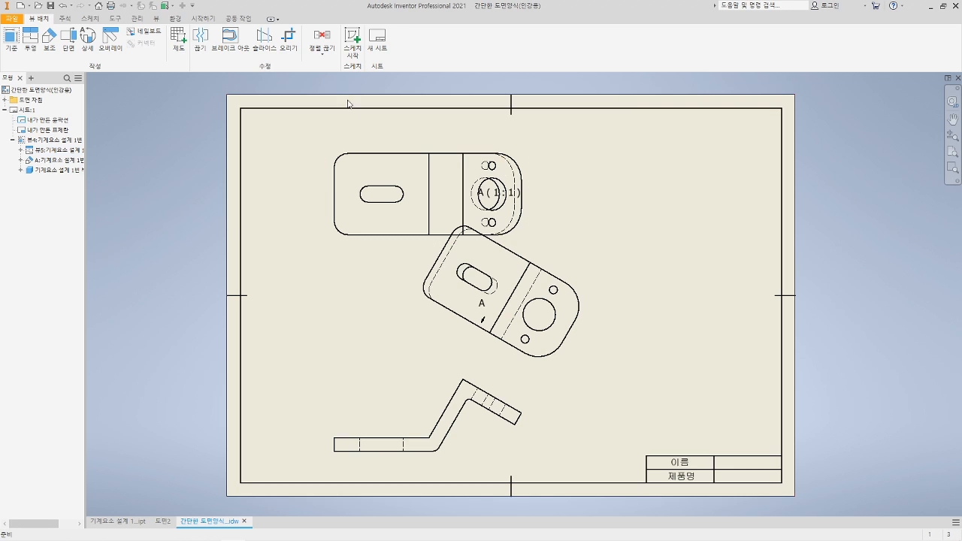
- Crop auxiliary view A with a rectangle around the slanted plate portion with the large hole and two small holes
{"action": "left_click", "coordinate": [288, 57]}
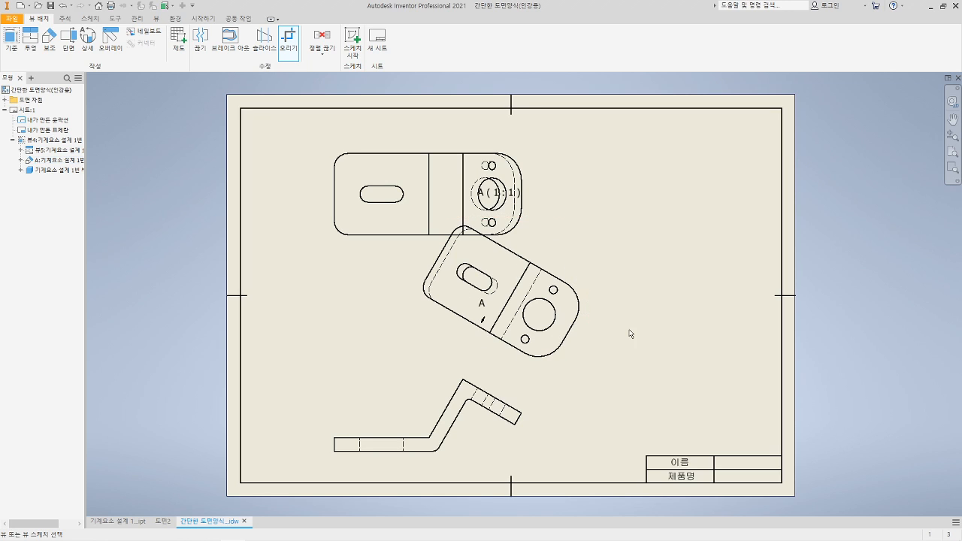
{"action": "left_click", "coordinate": [573, 352]}
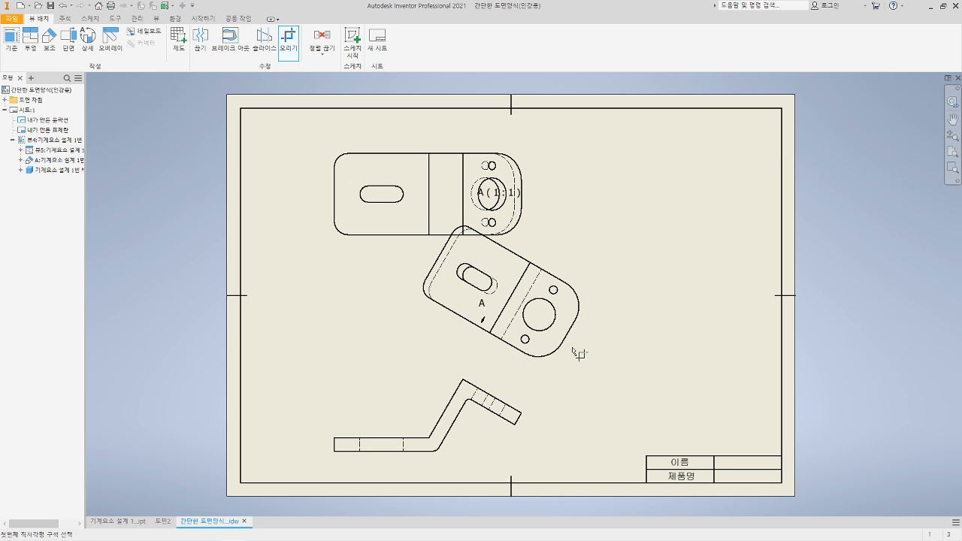
{"action": "left_click", "coordinate": [489, 332]}
{"action": "left_click", "coordinate": [490, 365]}
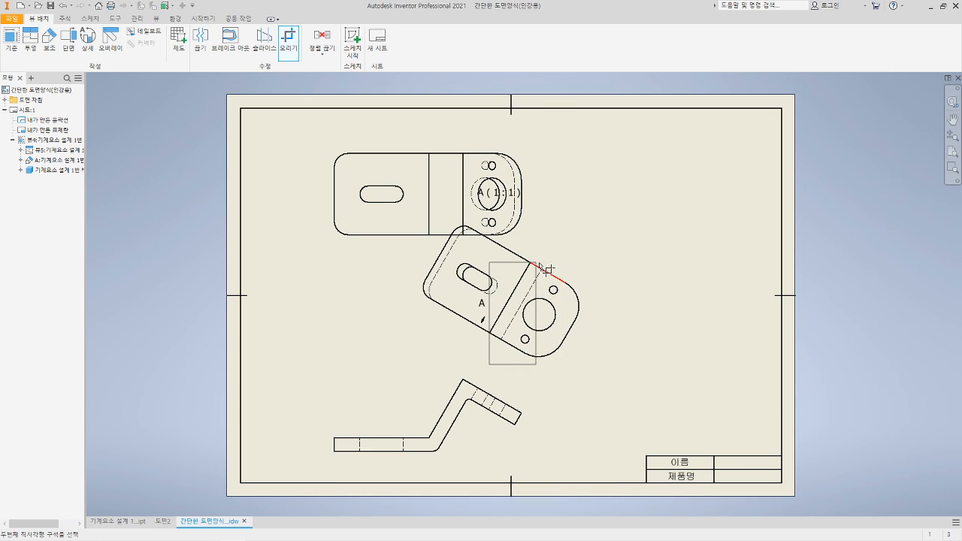
{"action": "left_click", "coordinate": [595, 263]}
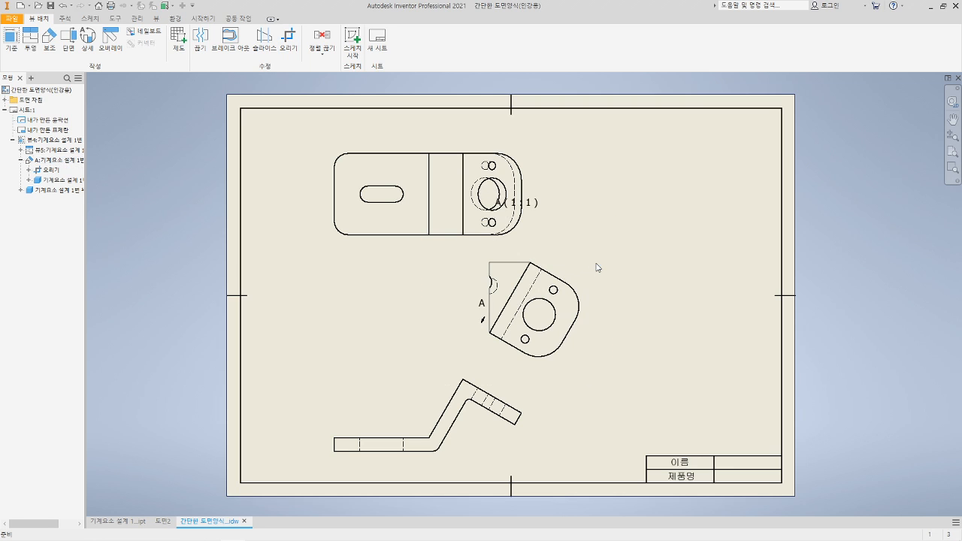
- Turn off visibility of the crop boundary lines and leftover slot arcs in auxiliary view A
{"action": "scroll", "coordinate": [526, 275], "scroll_direction": "up", "scroll_amount": 5}
{"action": "scroll", "coordinate": [505, 327], "scroll_direction": "down", "scroll_amount": 3}
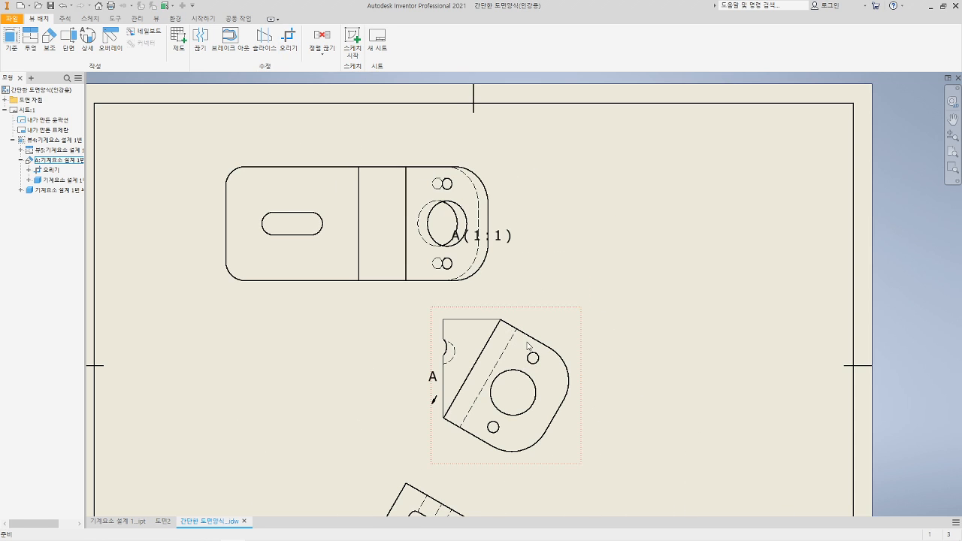
{"action": "middle_click_drag", "start_coordinate": [524, 366], "coordinate": [545, 324]}
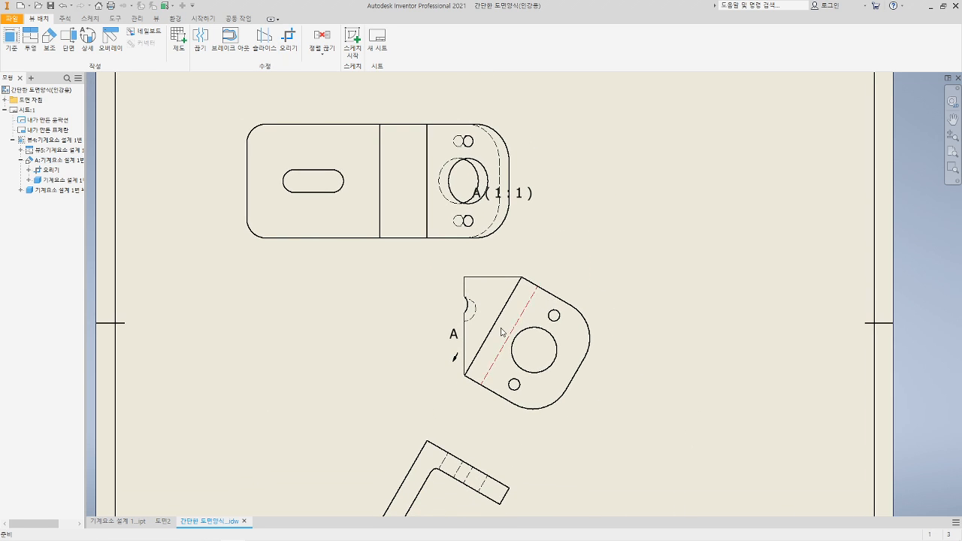
{"action": "right_click", "coordinate": [501, 281]}
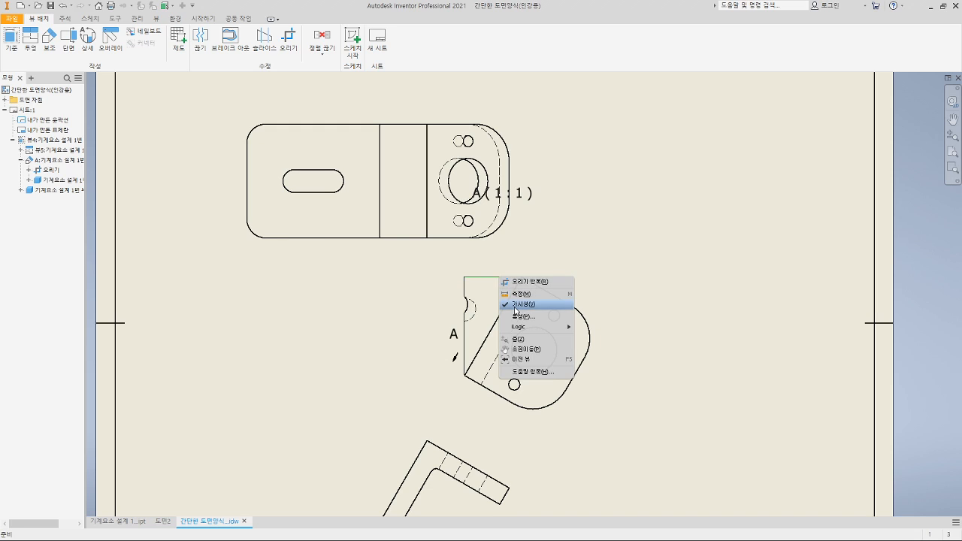
{"action": "left_click", "coordinate": [515, 306]}
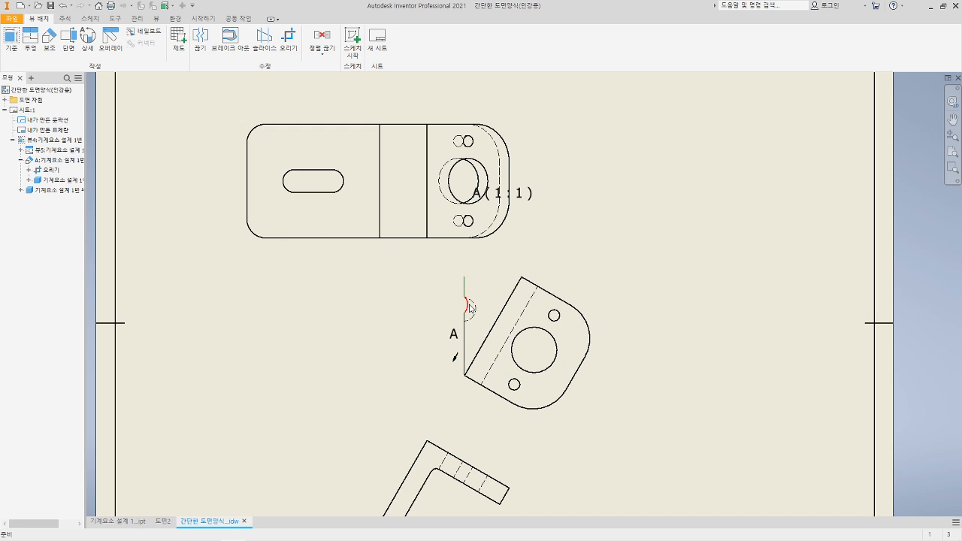
{"action": "left_click", "coordinate": [470, 307]}
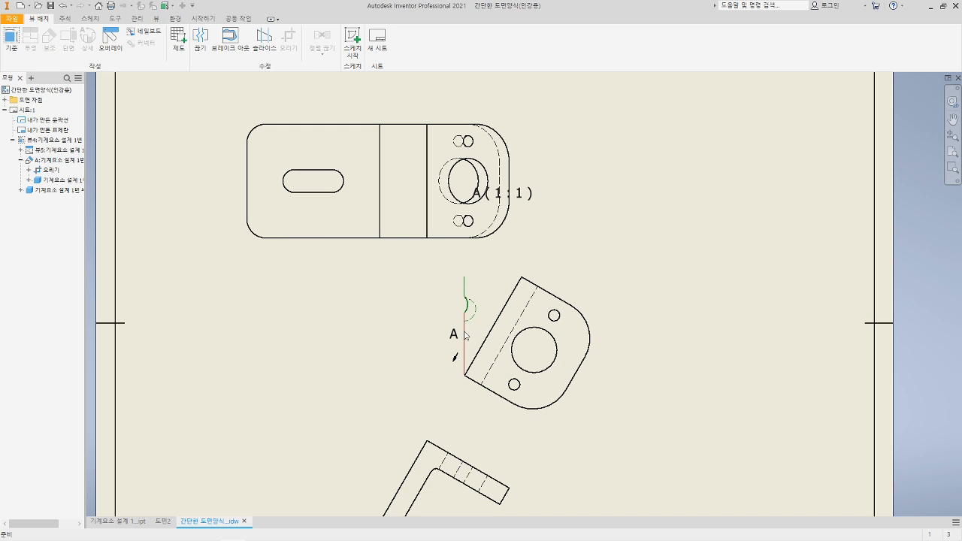
{"action": "right_click", "coordinate": [466, 336]}
{"action": "left_click", "coordinate": [489, 361]}
{"action": "right_click", "coordinate": [469, 303]}
{"action": "left_click", "coordinate": [500, 331]}
{"action": "left_click", "coordinate": [624, 441]}
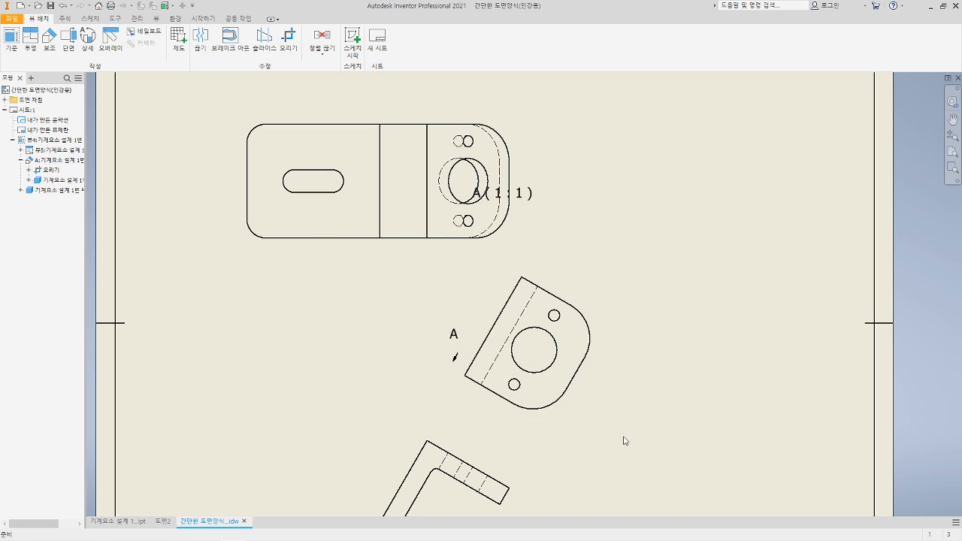
- Move auxiliary view A up and to the right, and place its A (1:1) label directly above it
{"action": "middle_click_drag", "start_coordinate": [624, 440], "coordinate": [627, 366]}
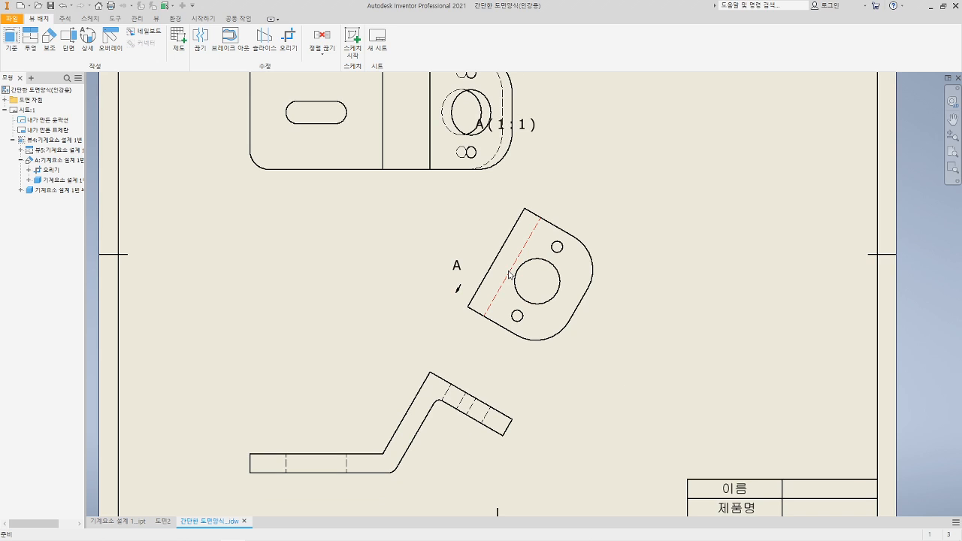
{"action": "mouse_move", "coordinate": [563, 394]}
{"action": "middle_mouse_down"}
{"action": "mouse_move", "coordinate": [567, 327]}
{"action": "mouse_move", "coordinate": [569, 367]}
{"action": "mouse_move", "coordinate": [554, 391]}
{"action": "middle_mouse_up"}
{"action": "left_click", "coordinate": [578, 320]}
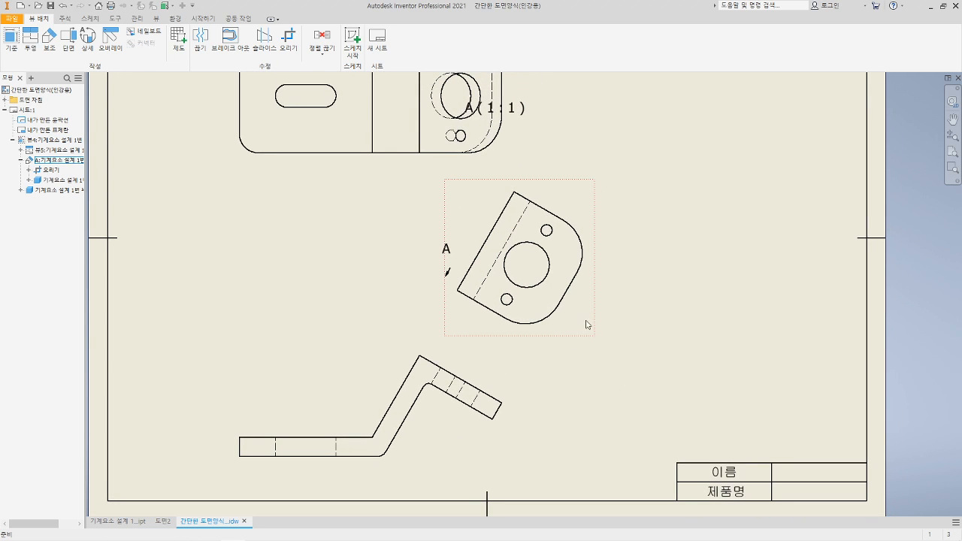
{"action": "left_click_drag", "start_coordinate": [583, 325], "coordinate": [635, 272]}
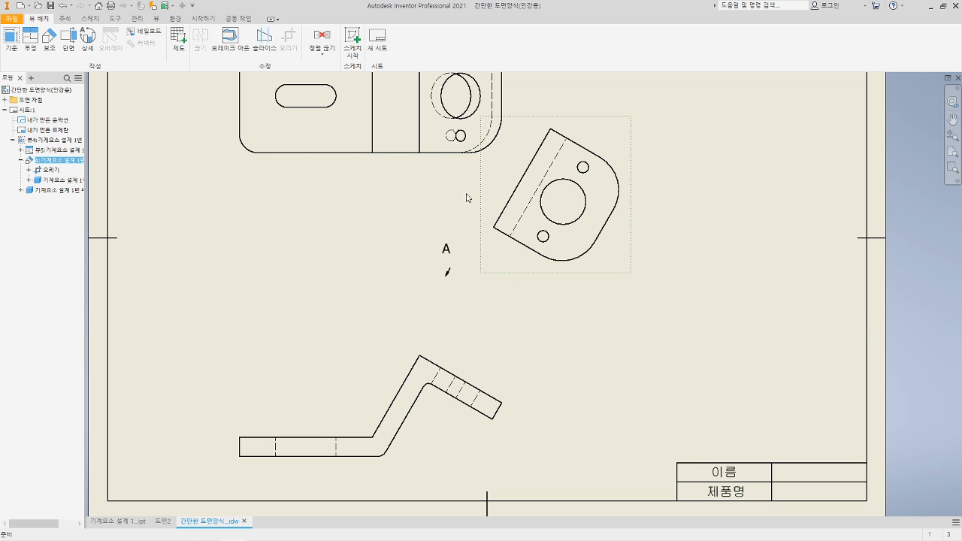
{"action": "middle_click_drag", "start_coordinate": [466, 193], "coordinate": [486, 262]}
{"action": "left_click_drag", "start_coordinate": [520, 139], "coordinate": [553, 204]}
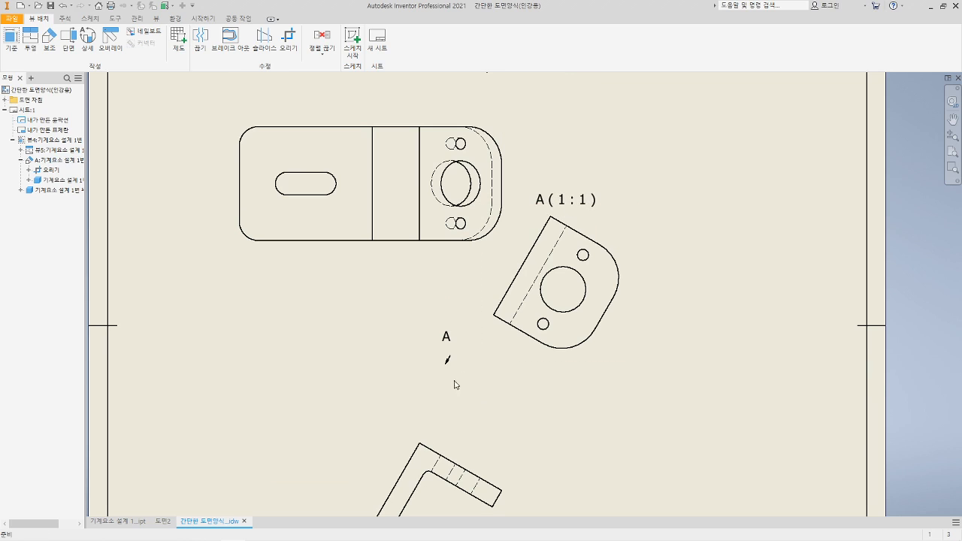
- Reposition the viewing arrow and its letter A just above the front view's slanted plate
{"action": "left_click", "coordinate": [449, 362]}
{"action": "left_click_drag", "start_coordinate": [460, 395], "coordinate": [457, 396]}
{"action": "left_click_drag", "start_coordinate": [448, 363], "coordinate": [494, 415]}
- Add center marks to both rounded ends of the slot in the top view
{"action": "middle_click_drag", "start_coordinate": [377, 359], "coordinate": [461, 303]}
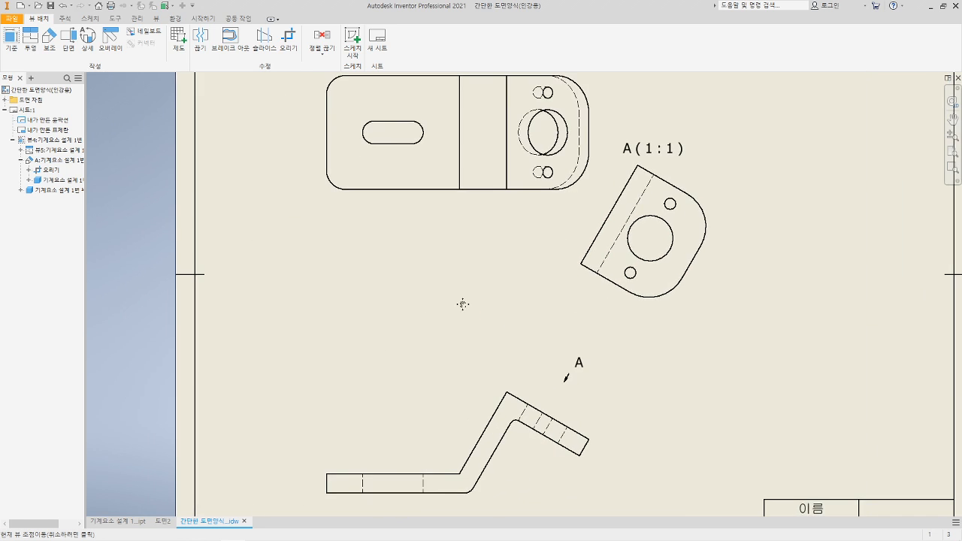
{"action": "scroll", "coordinate": [462, 303], "scroll_direction": "down", "scroll_amount": 2}
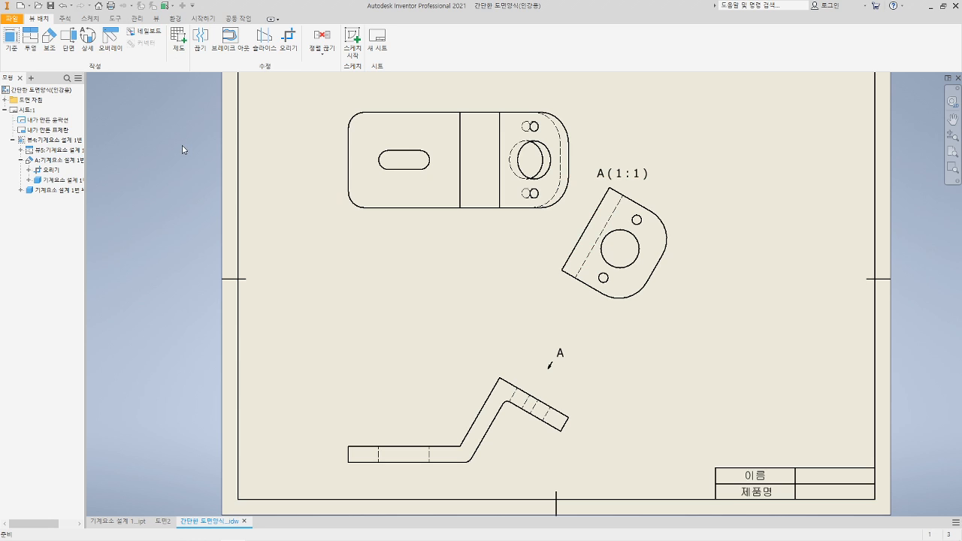
{"action": "left_click", "coordinate": [67, 19]}
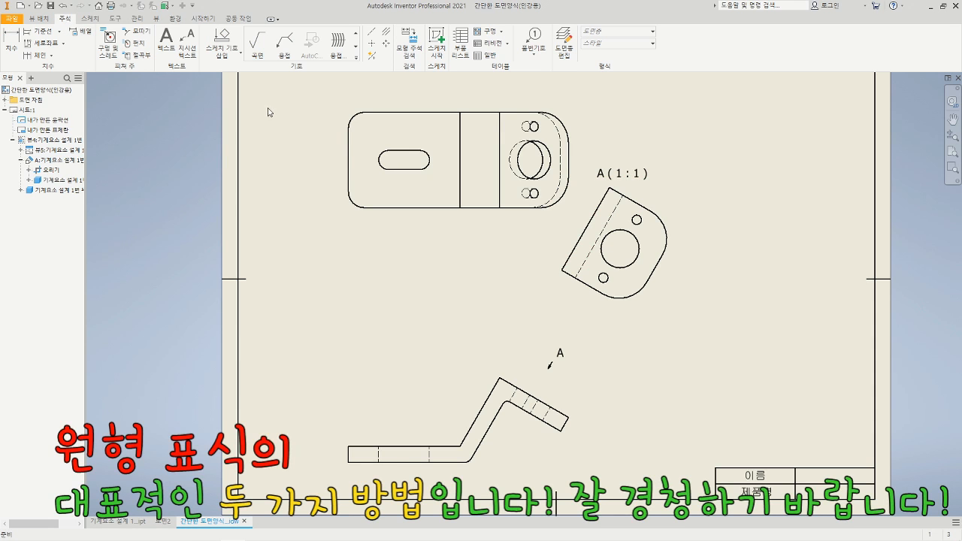
{"action": "left_click", "coordinate": [374, 48]}
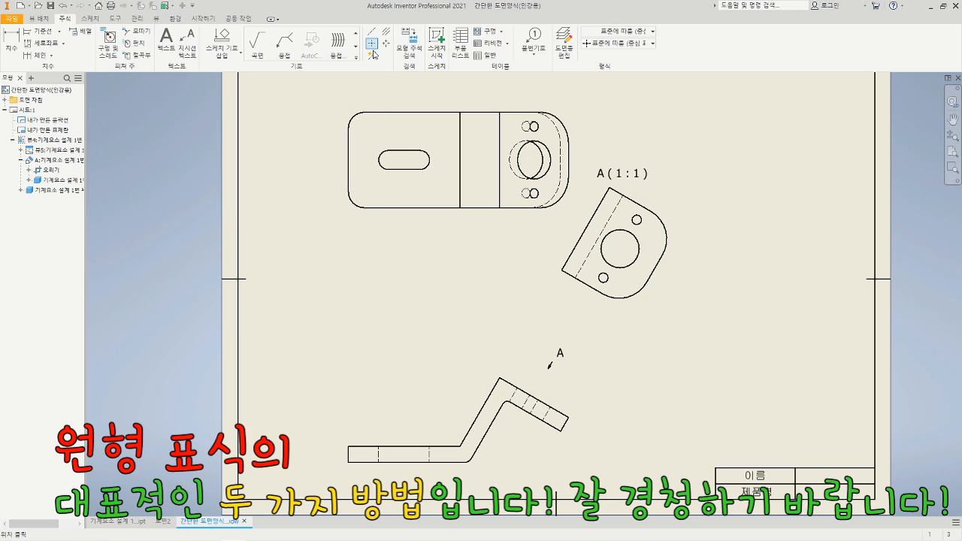
{"action": "left_click", "coordinate": [383, 159]}
{"action": "left_click", "coordinate": [428, 158]}
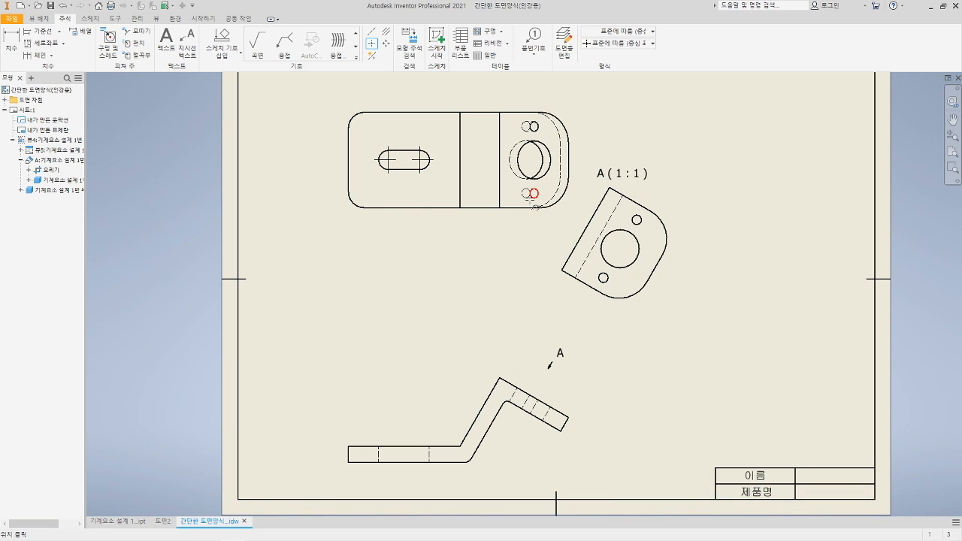
- Add center marks to the large hole and the two small solid-line holes in the top view
{"action": "scroll", "coordinate": [535, 199], "scroll_direction": "up", "scroll_amount": 2}
{"action": "left_click", "coordinate": [534, 185]}
{"action": "scroll", "coordinate": [566, 185], "scroll_direction": "down", "scroll_amount": 1}
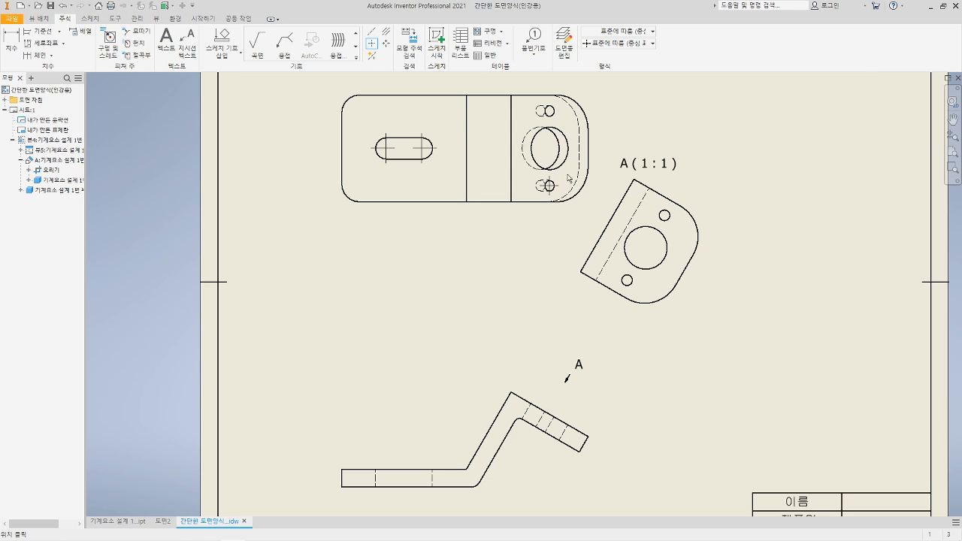
{"action": "left_click", "coordinate": [554, 113]}
- Add center marks to the large hole and both small holes in auxiliary view A
{"action": "left_click", "coordinate": [652, 227]}
{"action": "left_click", "coordinate": [663, 217]}
{"action": "left_click", "coordinate": [627, 280]}
{"action": "middle_click_drag", "start_coordinate": [571, 377], "coordinate": [588, 357]}
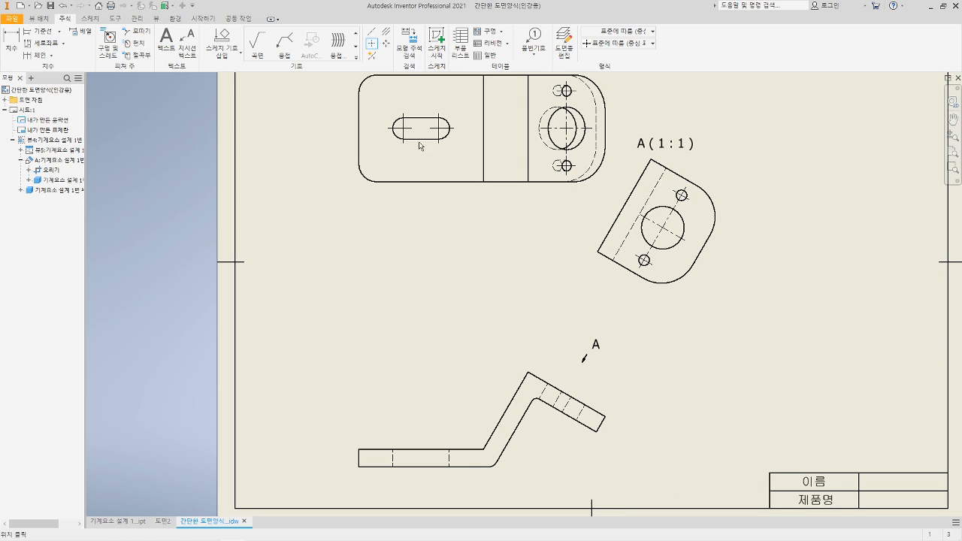
{"action": "key", "text": "Escape"}
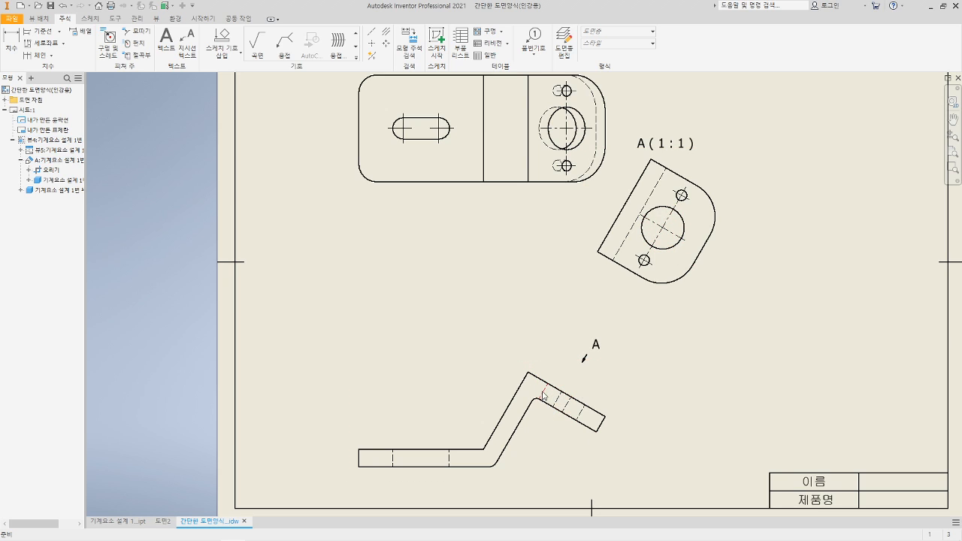
- Add a bisector centerline between the small hole's hidden edges in the front view's slanted plate, extended beyond both faces
{"action": "left_click", "coordinate": [390, 34]}
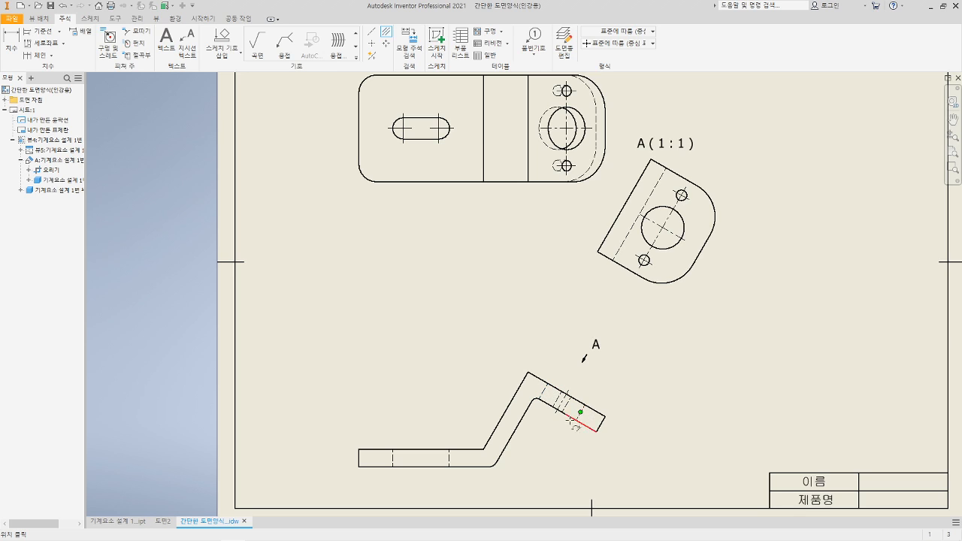
{"action": "key", "text": "Escape"}
{"action": "left_click", "coordinate": [567, 400]}
{"action": "left_click_drag", "start_coordinate": [569, 390], "coordinate": [552, 419]}
{"action": "left_click", "coordinate": [660, 402]}
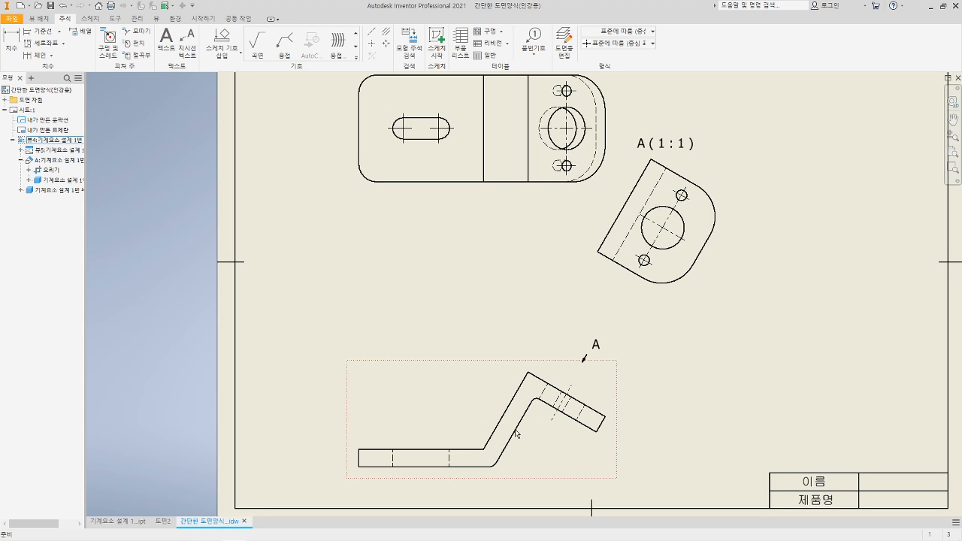
- Slightly extend the lower end of the center mark at the slot's right end in the top view
{"action": "left_click", "coordinate": [440, 140]}
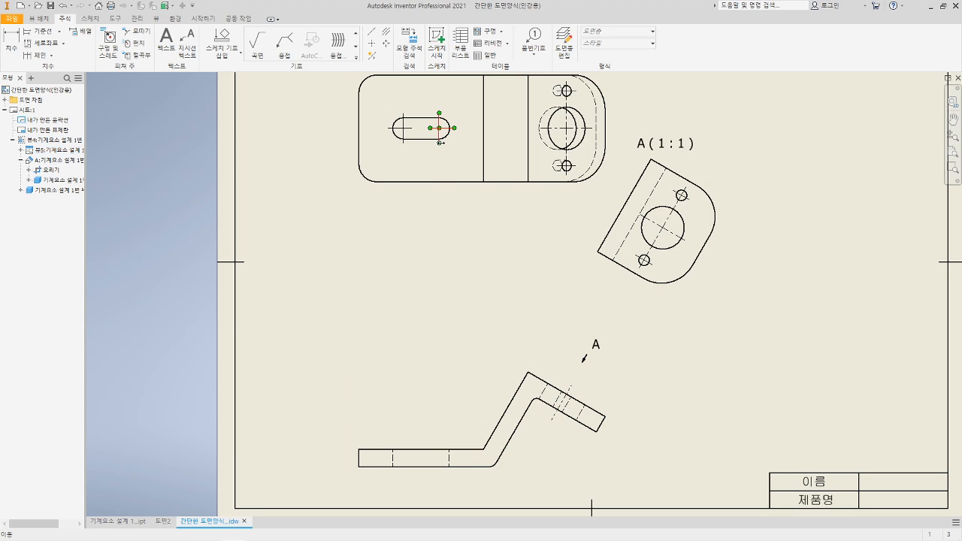
{"action": "mouse_move", "coordinate": [441, 146]}
{"action": "left_mouse_down"}
{"action": "mouse_move", "coordinate": [440, 470]}
{"action": "mouse_move", "coordinate": [444, 158]}
{"action": "left_mouse_up"}
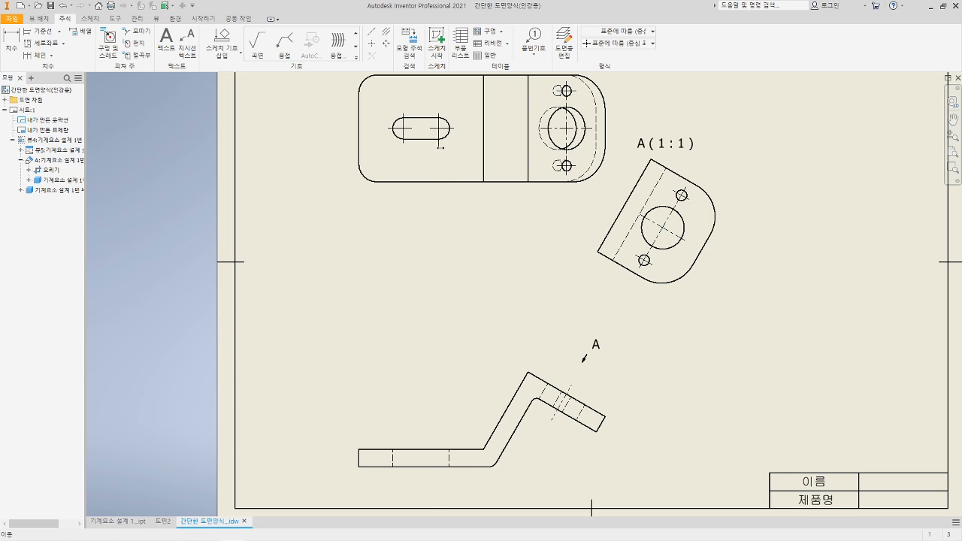
{"action": "key", "text": "Escape"}
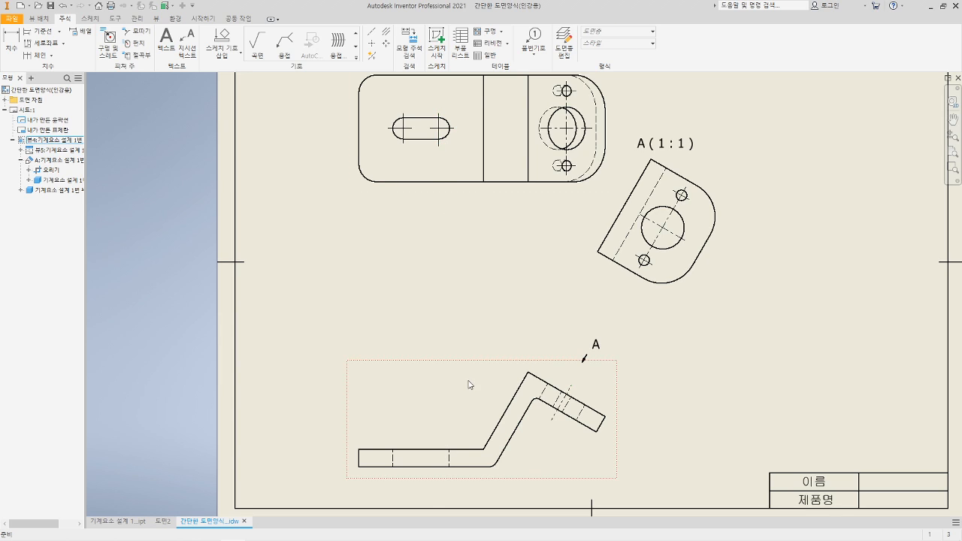
- Add a bisector centerline between the slot's hidden edges in the front view's flat base and extend it past both faces
{"action": "middle_click_drag", "start_coordinate": [468, 382], "coordinate": [469, 355]}
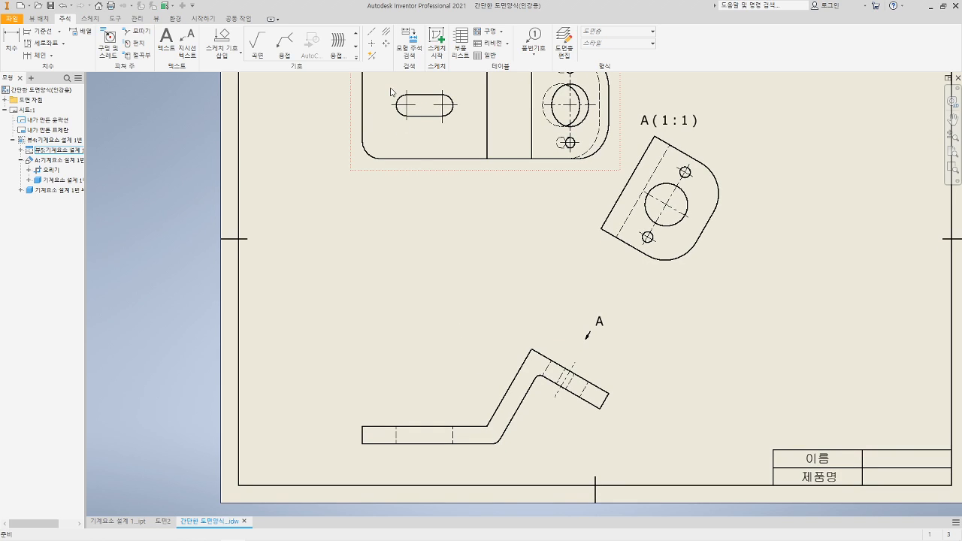
{"action": "left_click", "coordinate": [387, 35]}
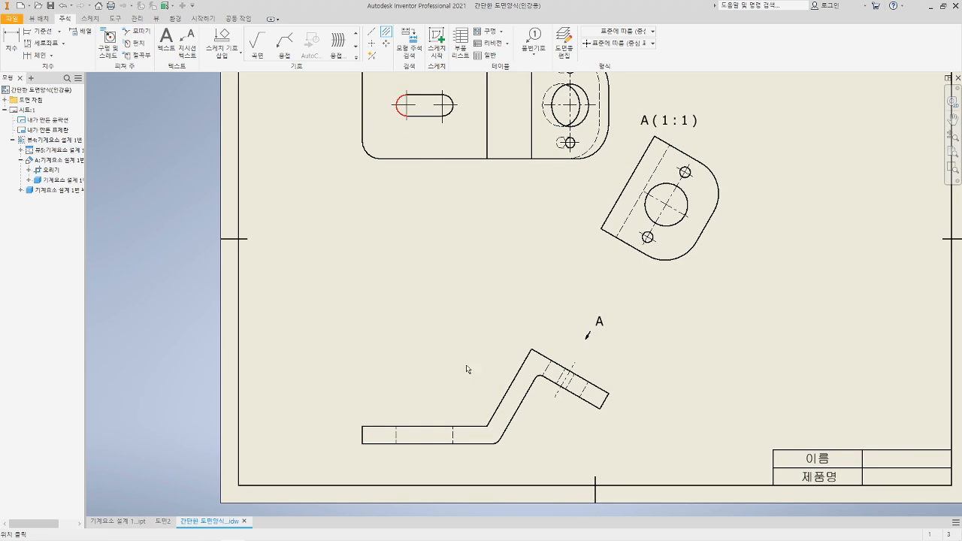
{"action": "left_click", "coordinate": [452, 442]}
{"action": "key", "text": "Escape"}
{"action": "left_click", "coordinate": [425, 442]}
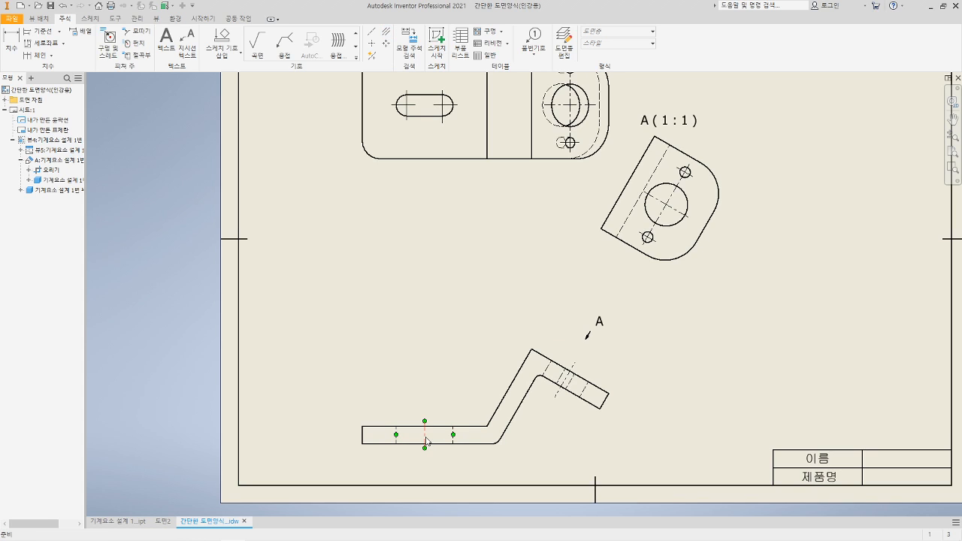
{"action": "left_click_drag", "start_coordinate": [425, 421], "coordinate": [425, 414]}
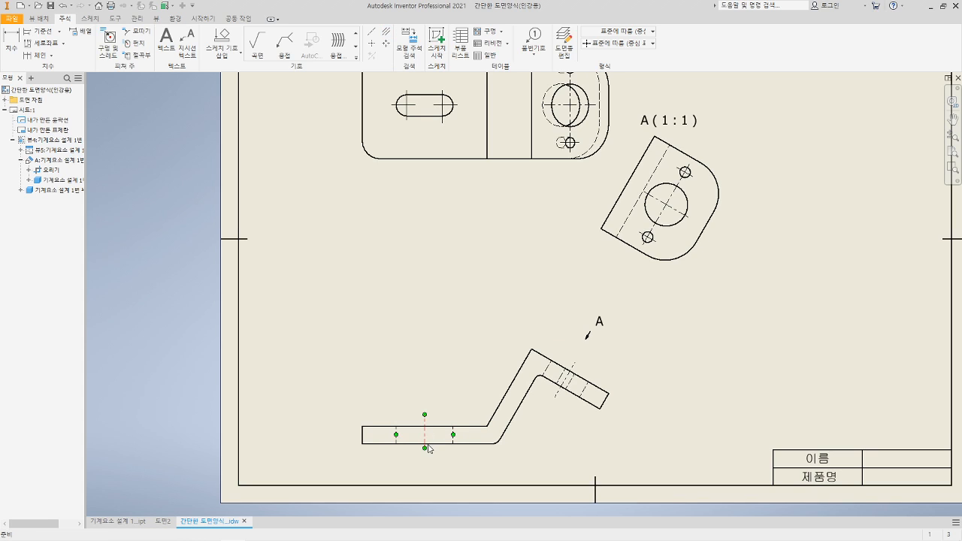
{"action": "left_click_drag", "start_coordinate": [425, 448], "coordinate": [426, 460]}
{"action": "key", "text": "Escape"}
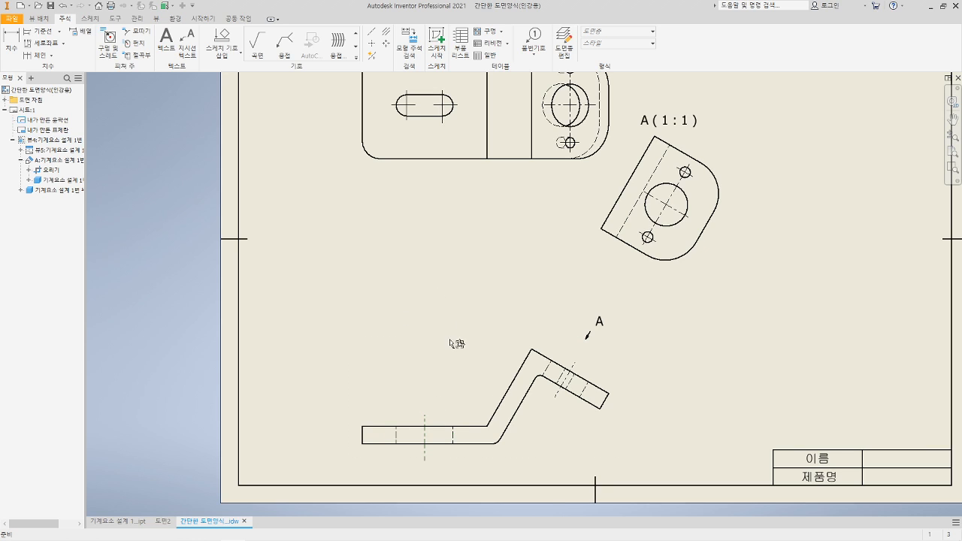
- Delete the bisector centerlines from the front view and move the view up slightly
{"action": "left_click", "coordinate": [425, 426]}
{"action": "key", "text": "Escape"}
{"action": "middle_click_drag", "start_coordinate": [647, 411], "coordinate": [645, 436]}
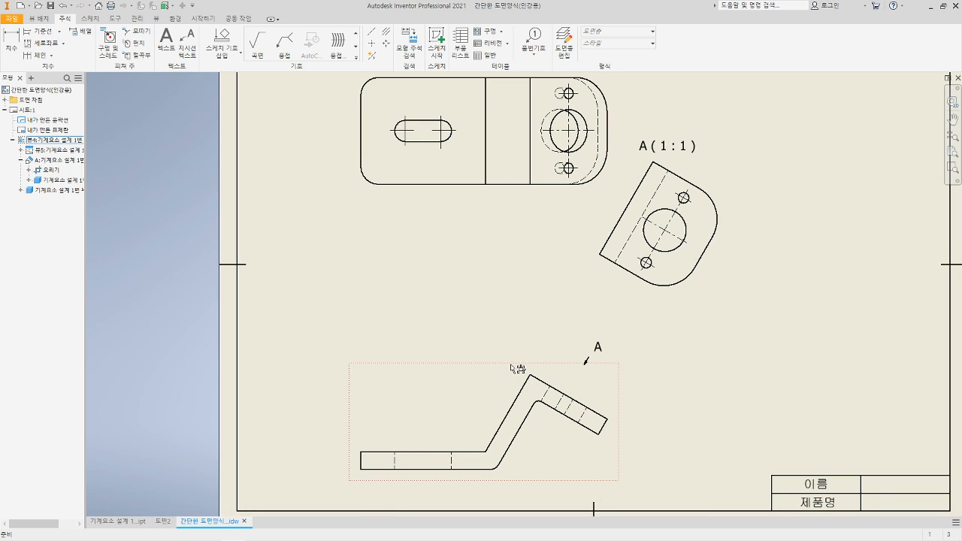
{"action": "left_click_drag", "start_coordinate": [518, 368], "coordinate": [517, 363]}
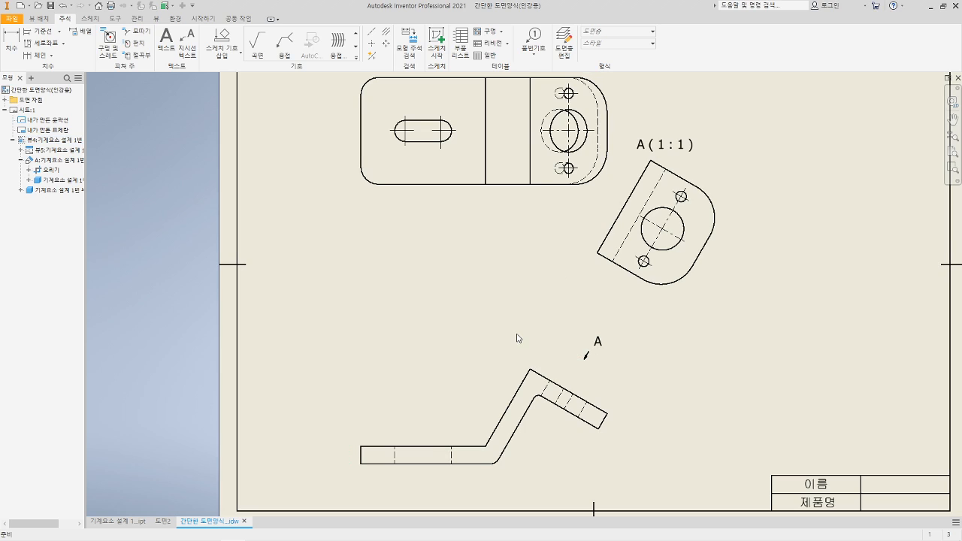
- Create a sketch attached to the front view containing a rectangle that encloses the whole view, and finish the sketch
{"action": "left_click", "coordinate": [433, 363]}
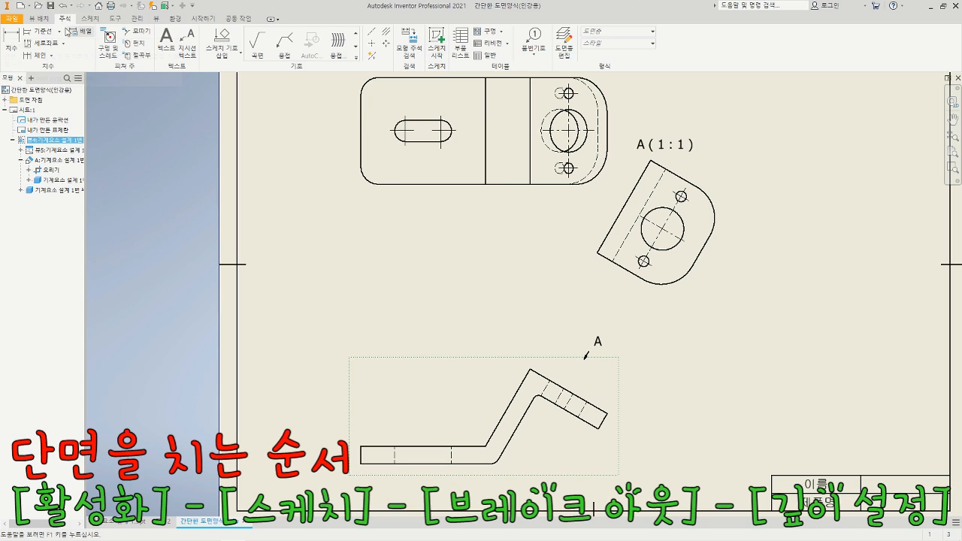
{"action": "left_click", "coordinate": [43, 18]}
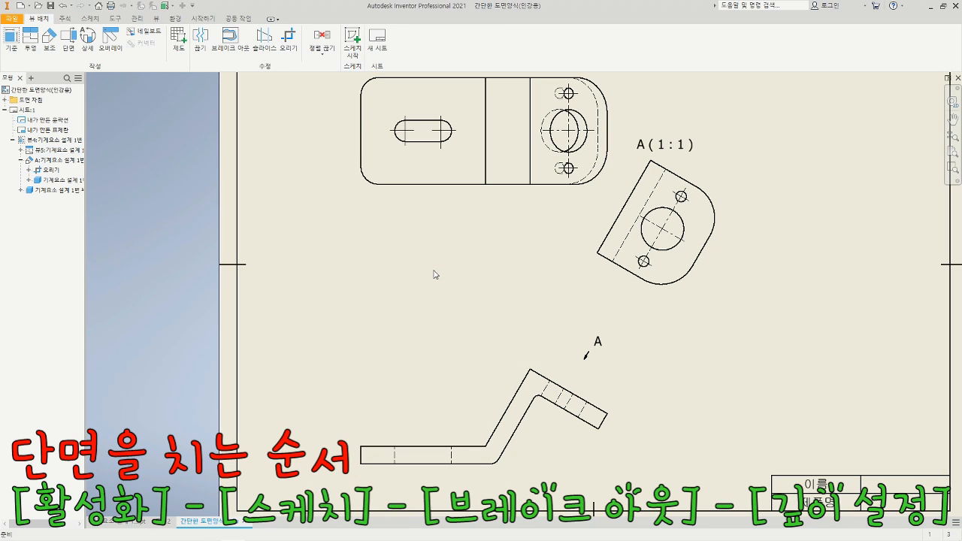
{"action": "left_click", "coordinate": [482, 366]}
{"action": "left_click", "coordinate": [65, 18]}
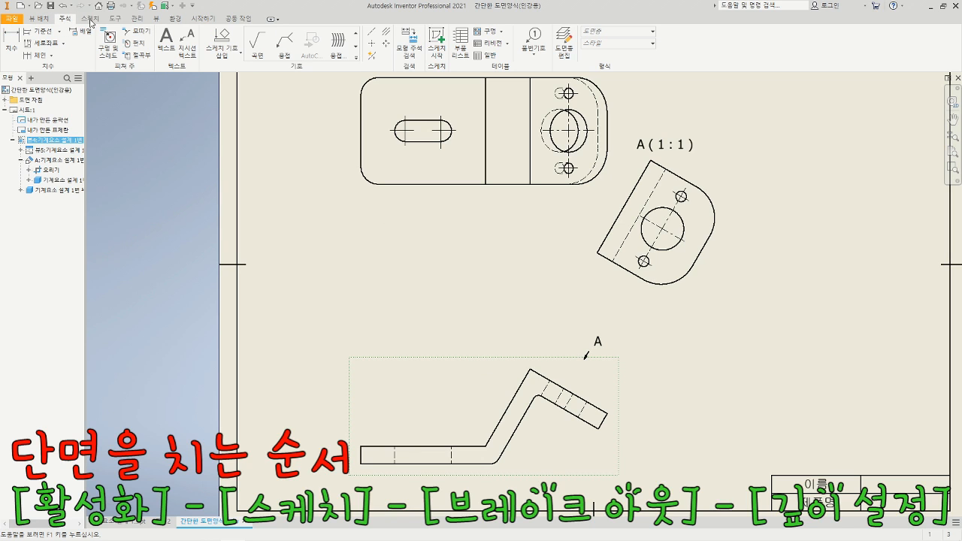
{"action": "left_click", "coordinate": [436, 41]}
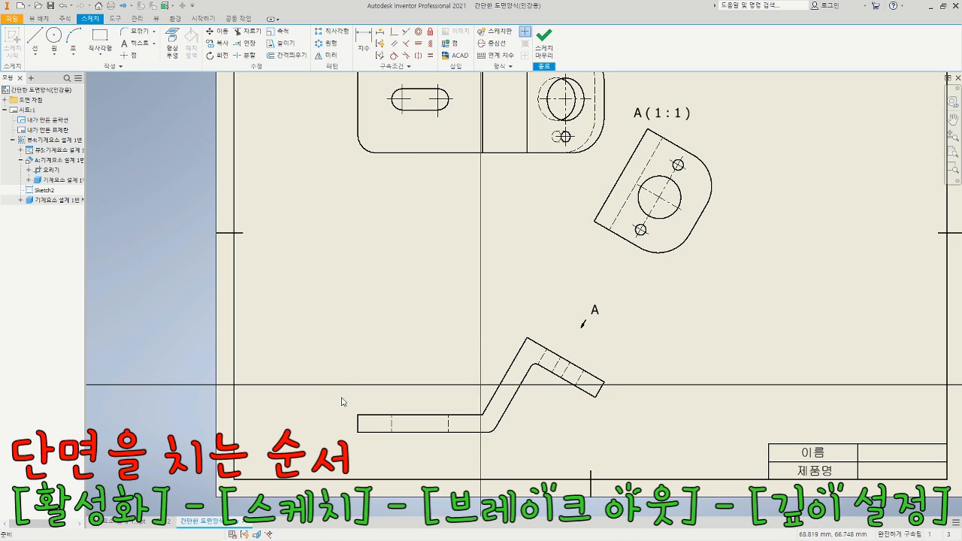
{"action": "left_click", "coordinate": [100, 39]}
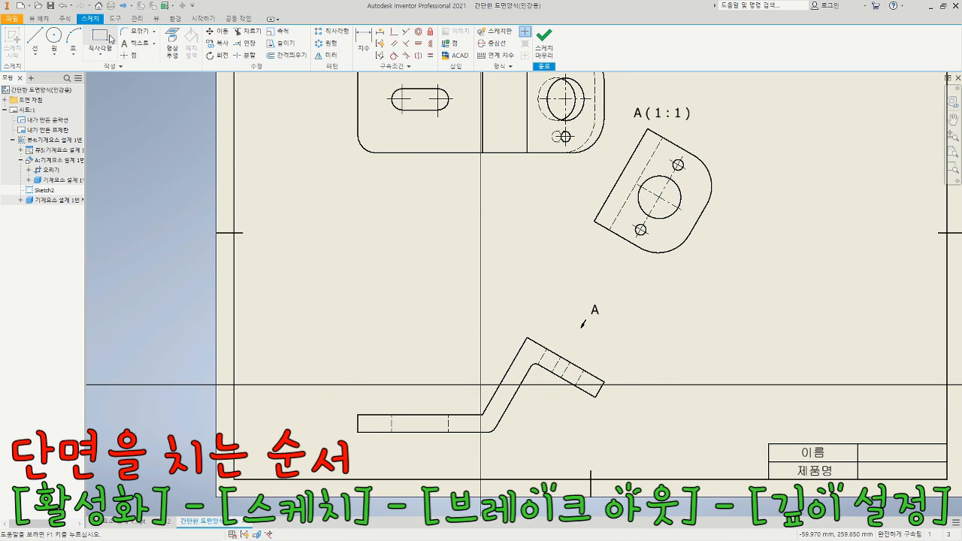
{"action": "left_click", "coordinate": [335, 323]}
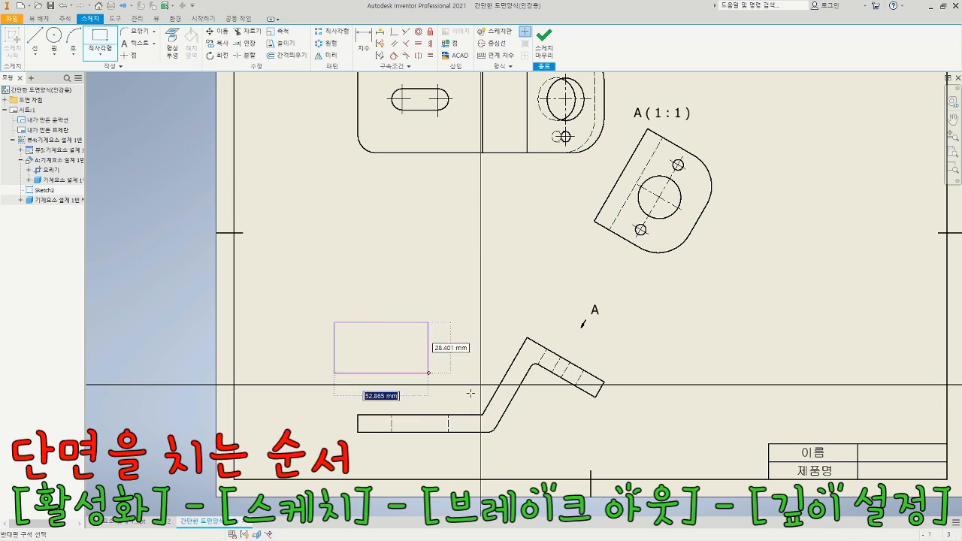
{"action": "left_click", "coordinate": [629, 453]}
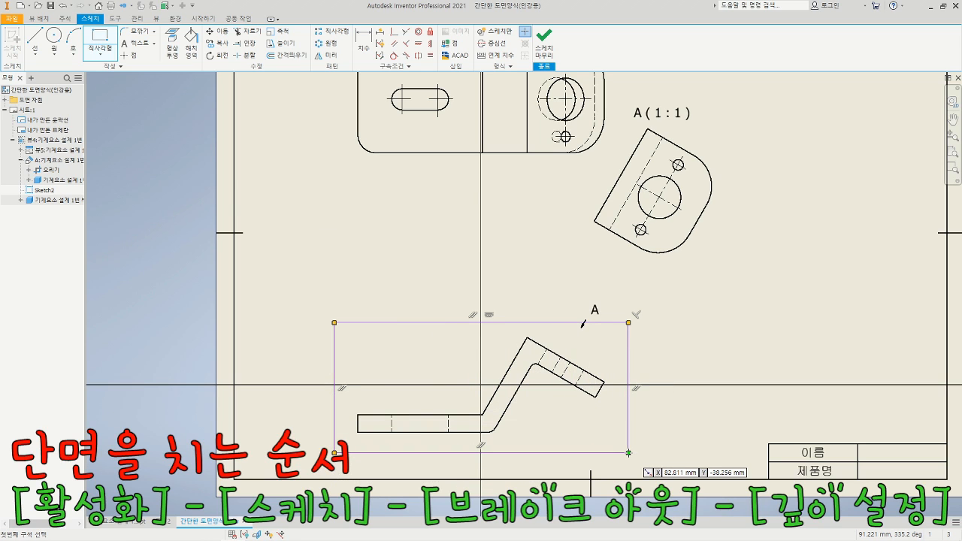
{"action": "left_click", "coordinate": [544, 39]}
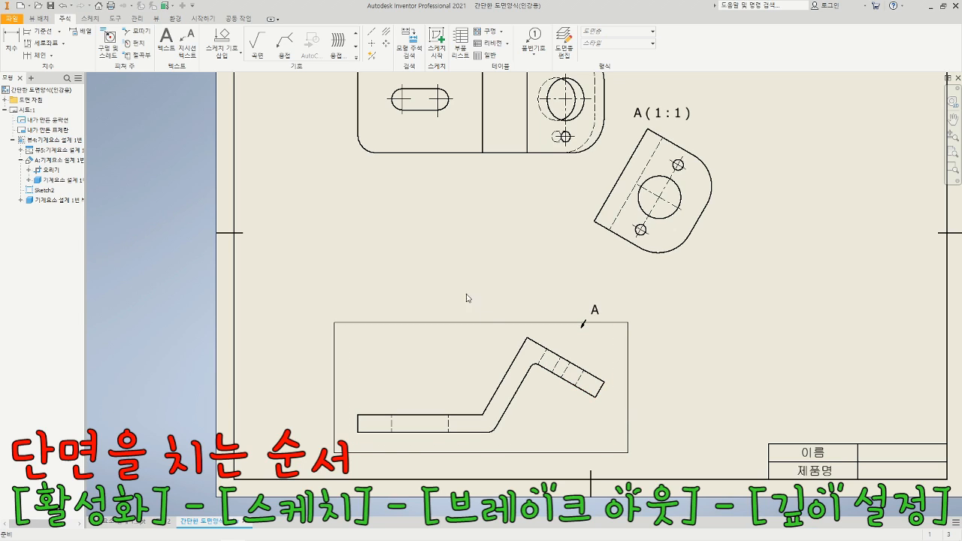
- Create a broken-out section of the front view using the rectangle profile, with depth 0 starting from the slot's hidden edge
{"action": "left_click", "coordinate": [45, 19]}
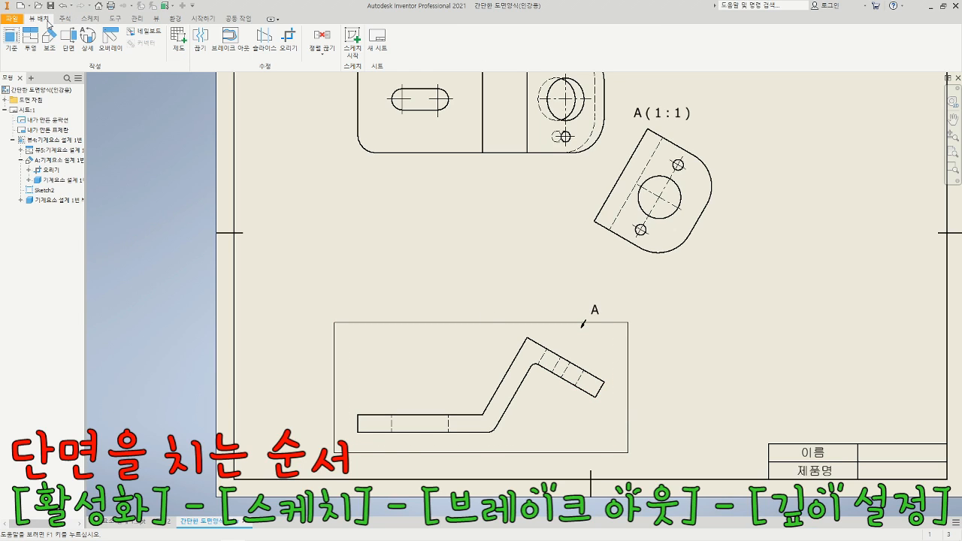
{"action": "left_click", "coordinate": [244, 51]}
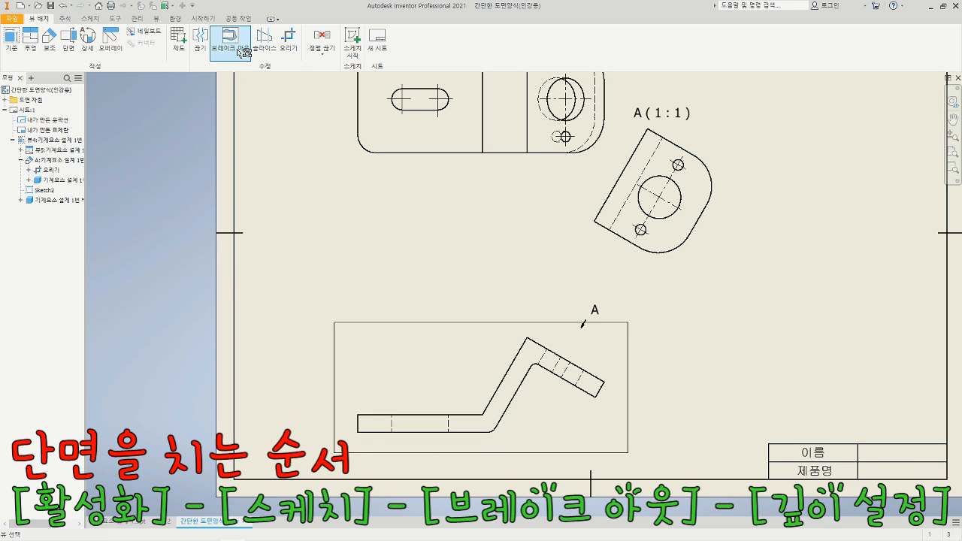
{"action": "left_click", "coordinate": [429, 343]}
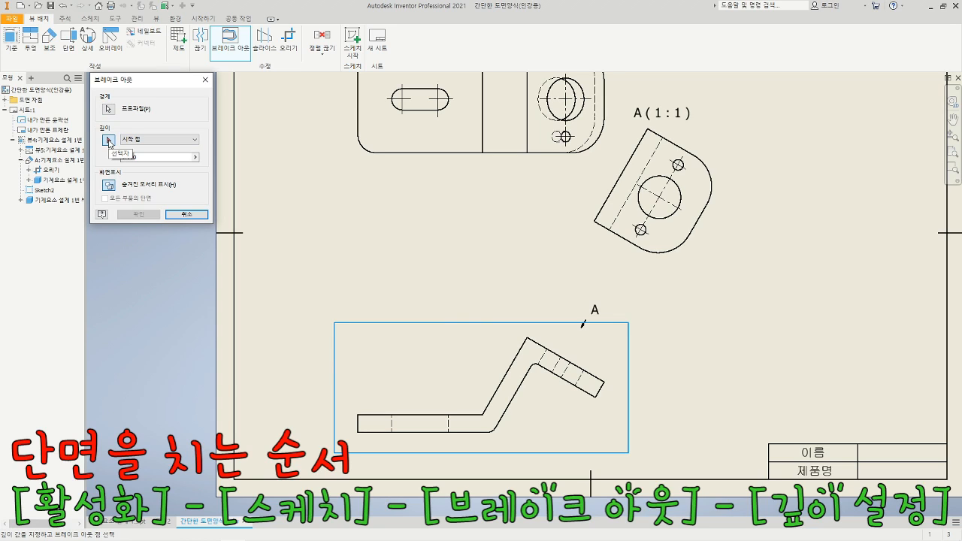
{"action": "left_click", "coordinate": [110, 140]}
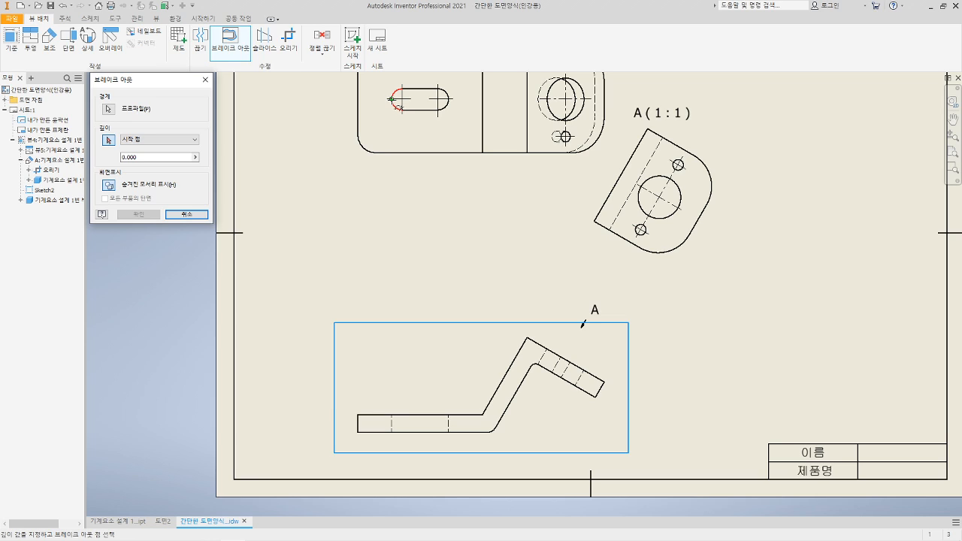
{"action": "left_click", "coordinate": [391, 424]}
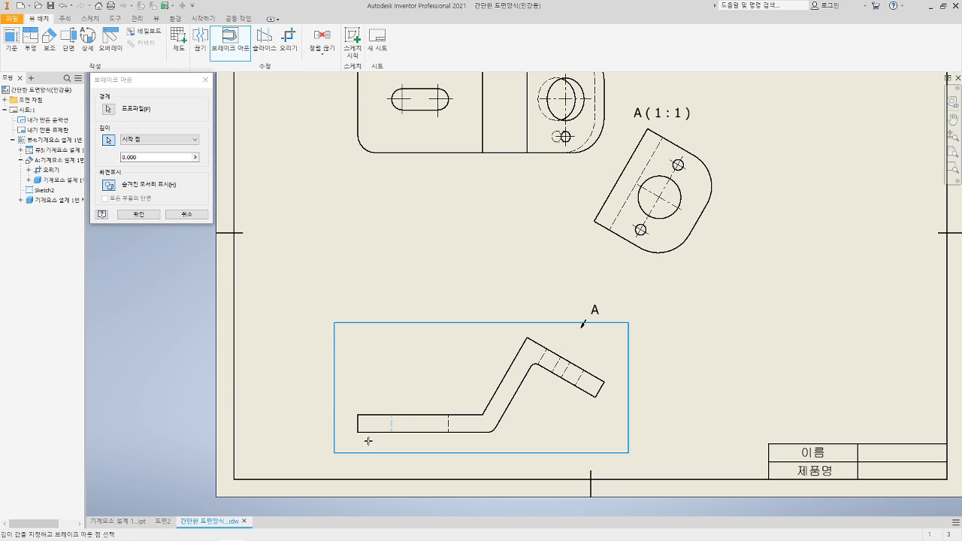
{"action": "left_click", "coordinate": [139, 215]}
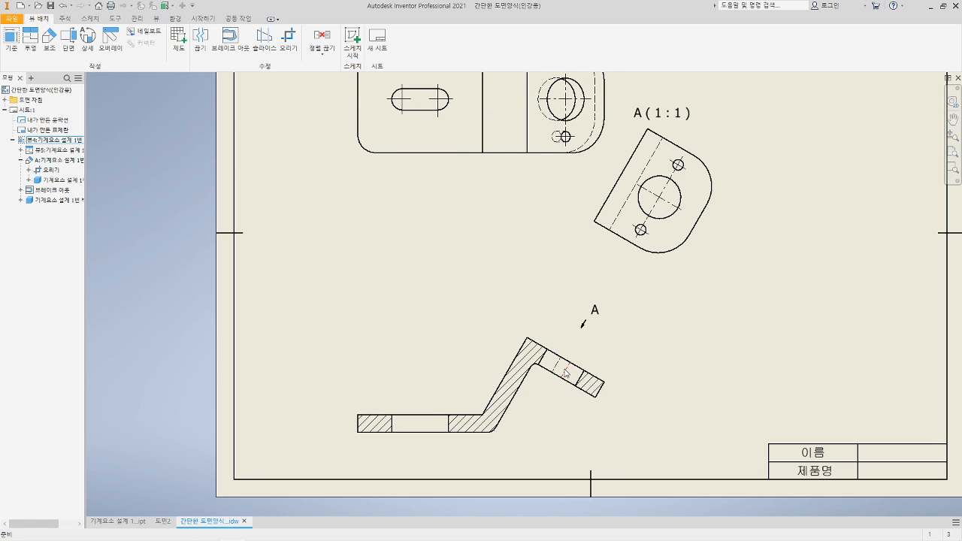
- Add a bisector centerline between the large hole's two edges in the sectioned front view's inclined flange
{"action": "middle_click_drag", "start_coordinate": [525, 294], "coordinate": [520, 339]}
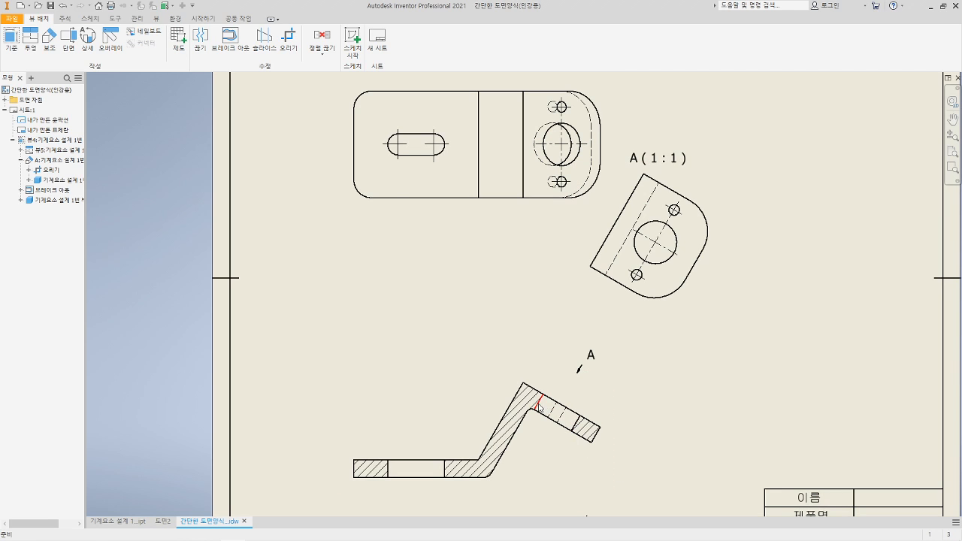
{"action": "left_click", "coordinate": [65, 18]}
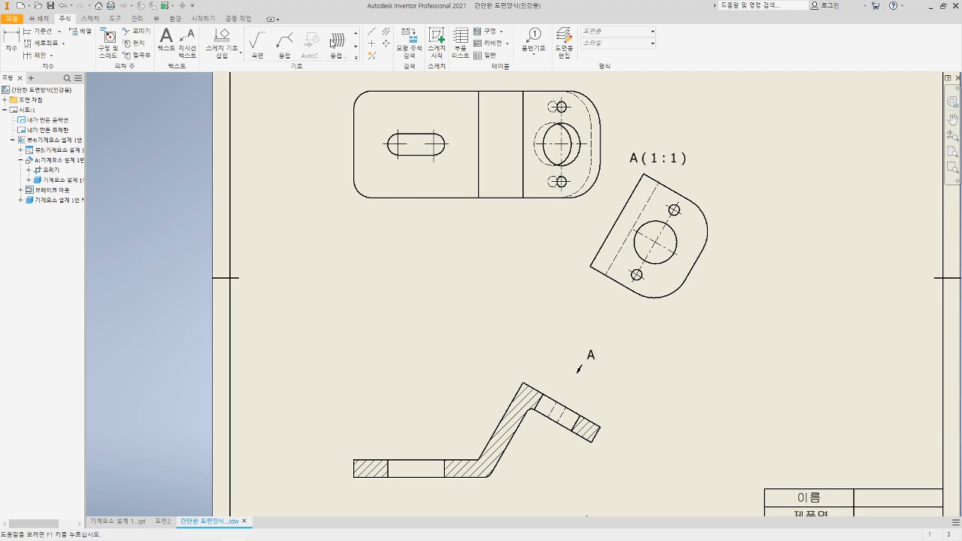
{"action": "left_click", "coordinate": [385, 33]}
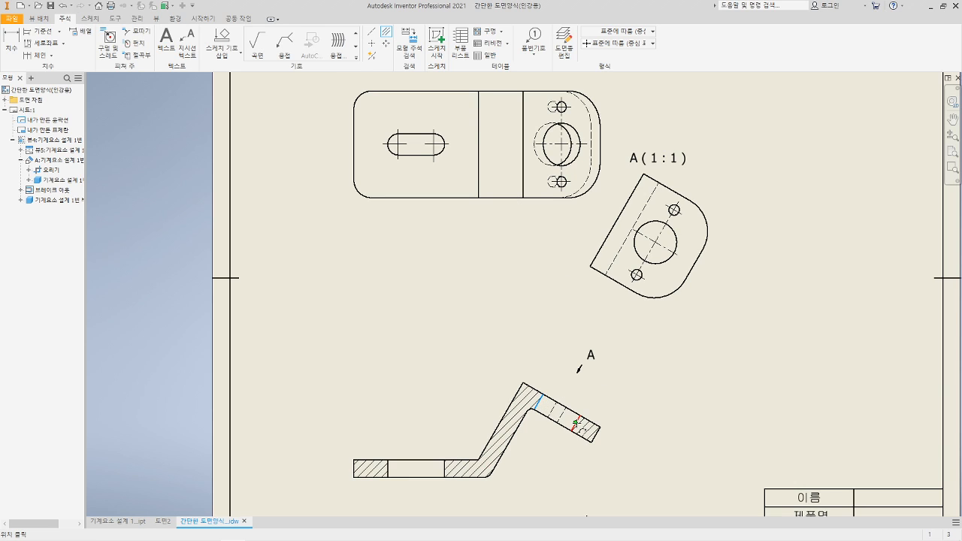
{"action": "left_click", "coordinate": [575, 425]}
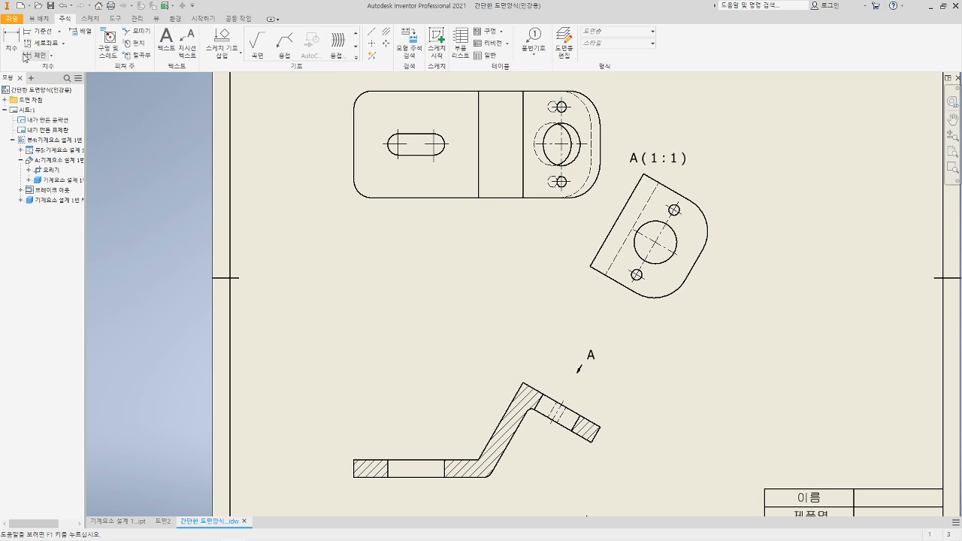
- Check the radius of the slot's right end in the top view with a temporary dimension
{"action": "key", "text": "d"}
{"action": "left_click", "coordinate": [443, 143]}
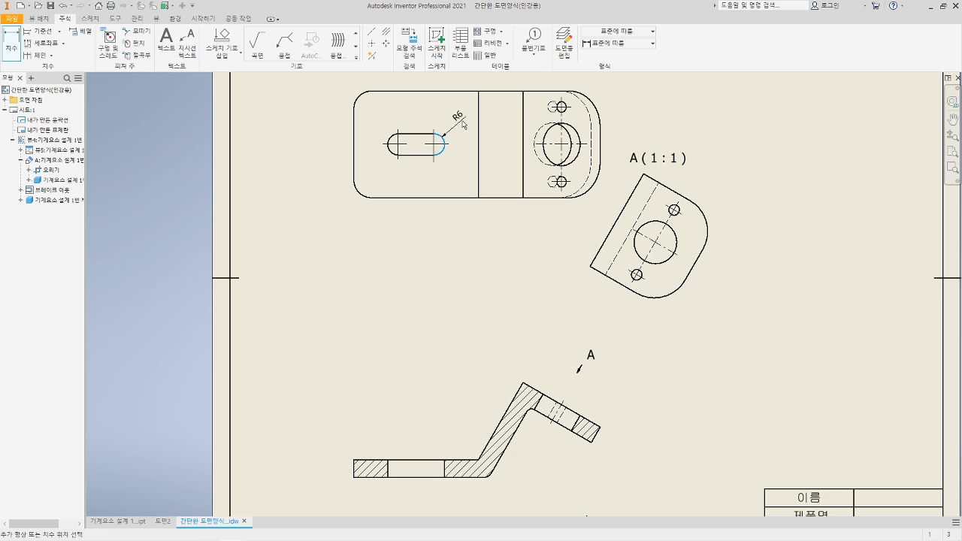
{"action": "key", "text": "Escape"}
- Start a sketch on the front view and draw a vertical line through the base's slot opening, extending past both faces
{"action": "middle_click_drag", "start_coordinate": [443, 318], "coordinate": [442, 275]}
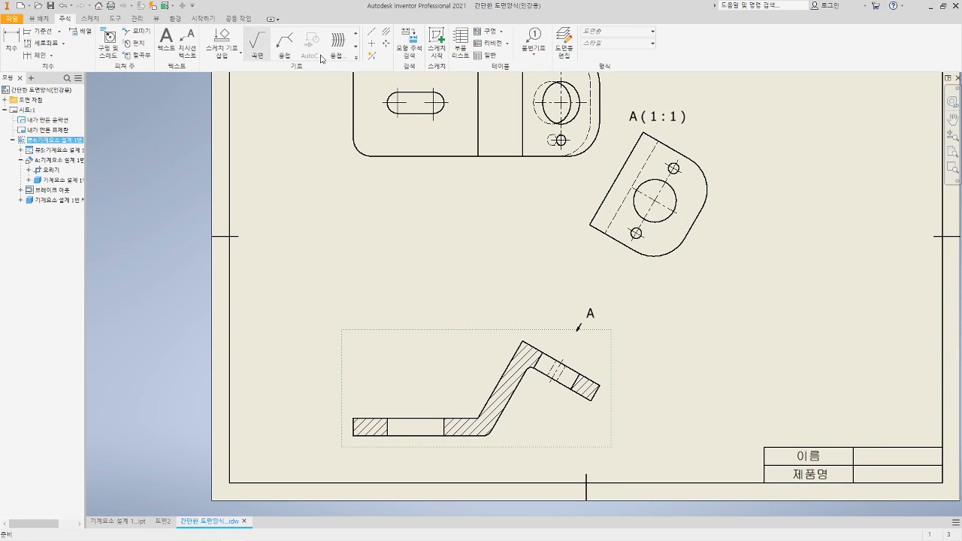
{"action": "left_click", "coordinate": [436, 41]}
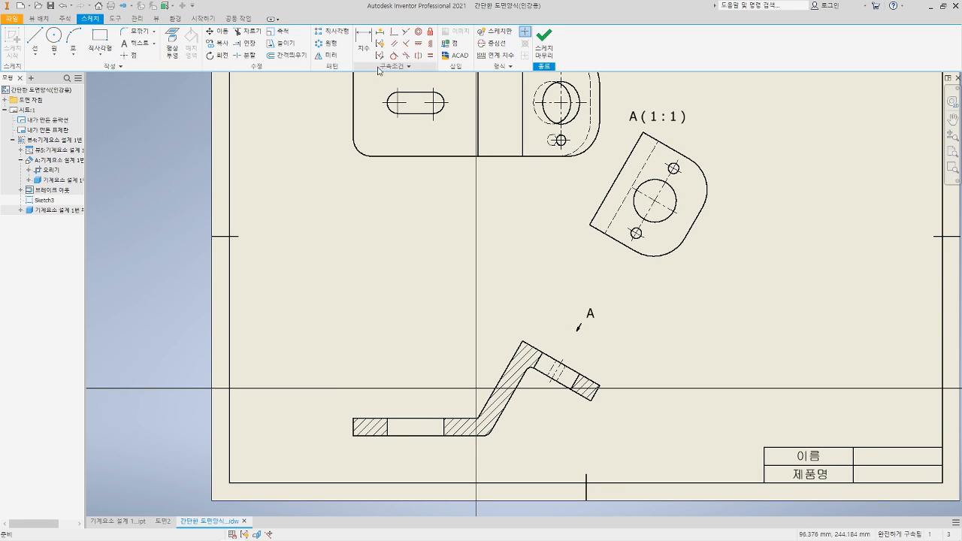
{"action": "left_click", "coordinate": [35, 39]}
{"action": "left_click", "coordinate": [396, 402]}
{"action": "left_click", "coordinate": [396, 450]}
{"action": "key", "text": "Escape"}
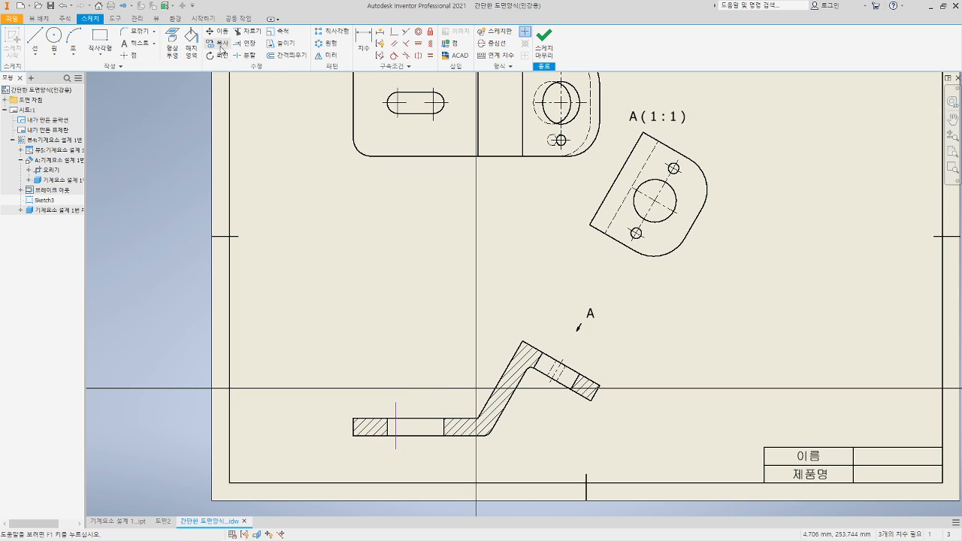
- Copy the vertical sketch line horizontally toward the slot's right edge in the front view
{"action": "left_click", "coordinate": [219, 45]}
{"action": "left_click", "coordinate": [396, 410]}
{"action": "left_click", "coordinate": [328, 69]}
{"action": "left_click", "coordinate": [400, 275]}
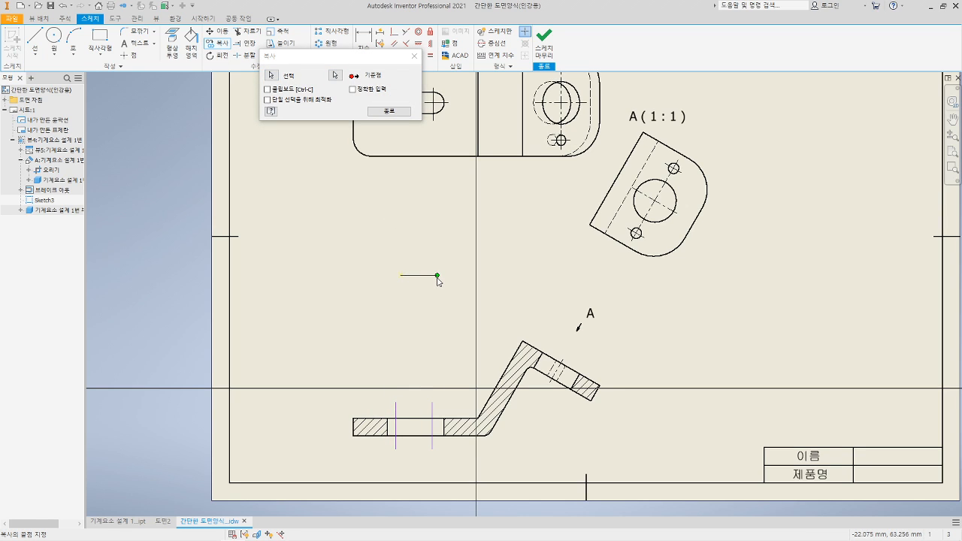
{"action": "left_click", "coordinate": [390, 111]}
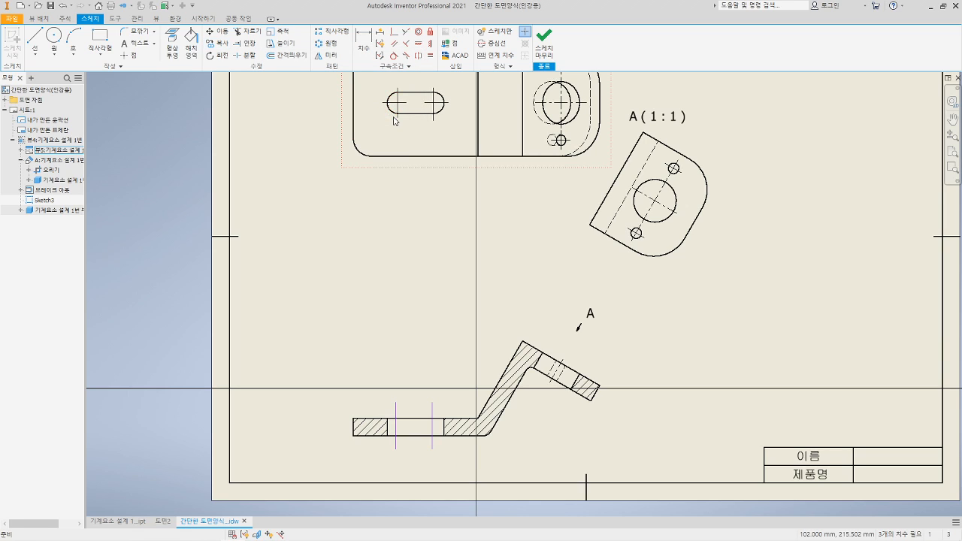
- Dimension each vertical sketch line 6 mm from its nearest slot edge in the front view
{"action": "left_click", "coordinate": [364, 47]}
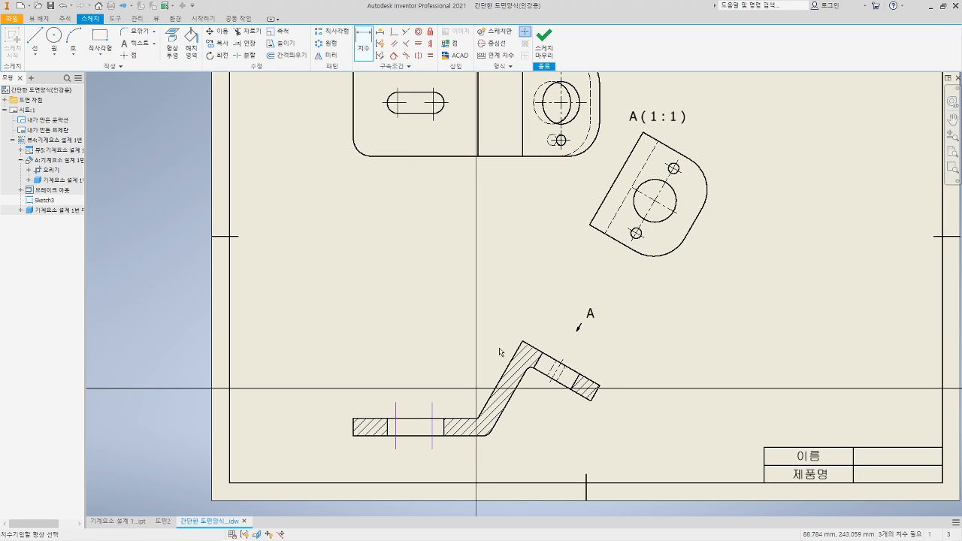
{"action": "left_click", "coordinate": [444, 433]}
{"action": "left_click", "coordinate": [432, 430]}
{"action": "left_click", "coordinate": [456, 392]}
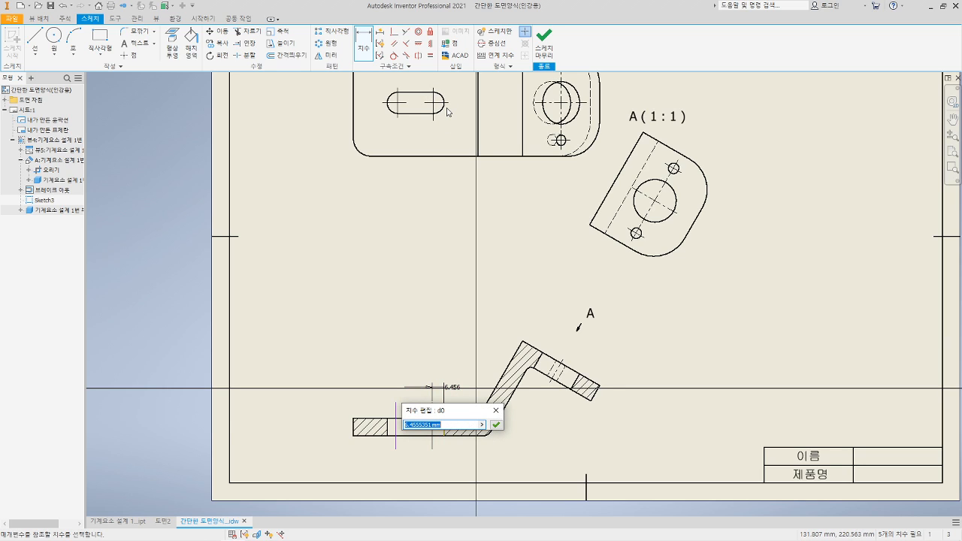
{"action": "key", "text": "Return"}
{"action": "left_click", "coordinate": [389, 428]}
{"action": "left_click", "coordinate": [385, 380]}
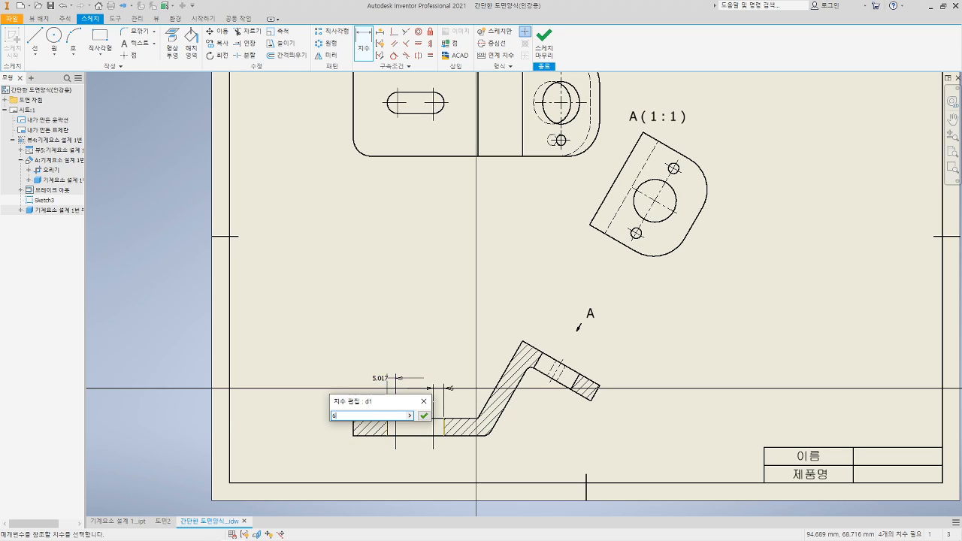
{"action": "type", "text": "6"}
{"action": "key", "text": "Return"}
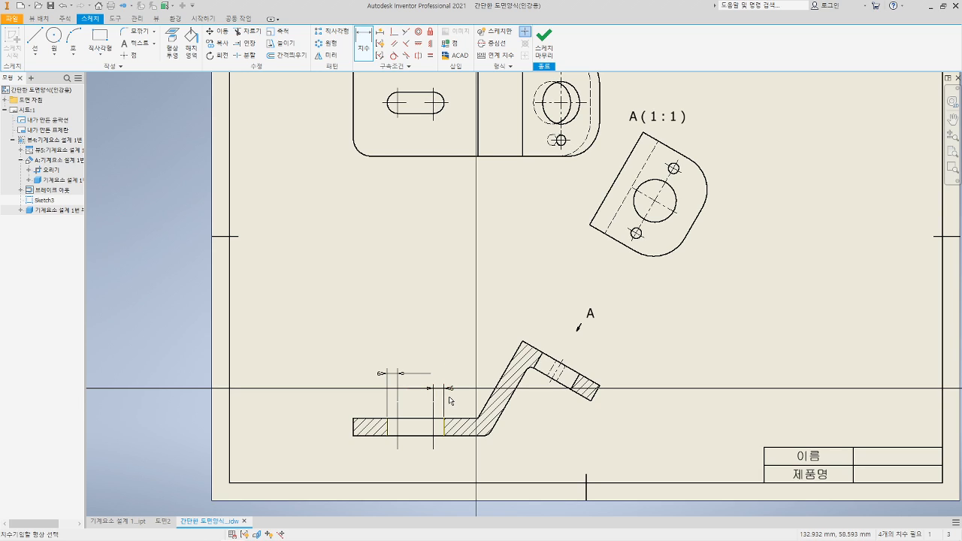
{"action": "key", "text": "Escape"}
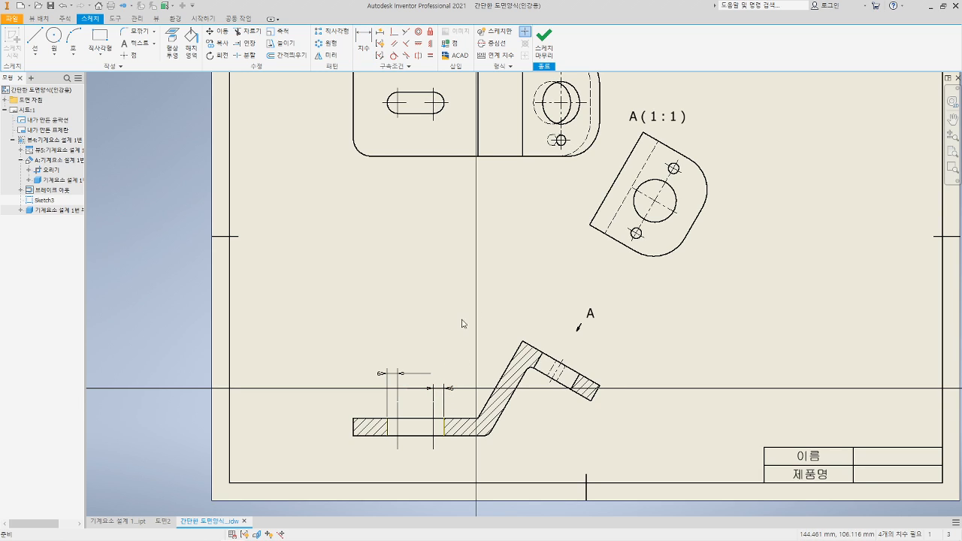
- Set the line type of both vertical sketch lines to Chain (체인) and finish the sketch
{"action": "left_click", "coordinate": [435, 414]}
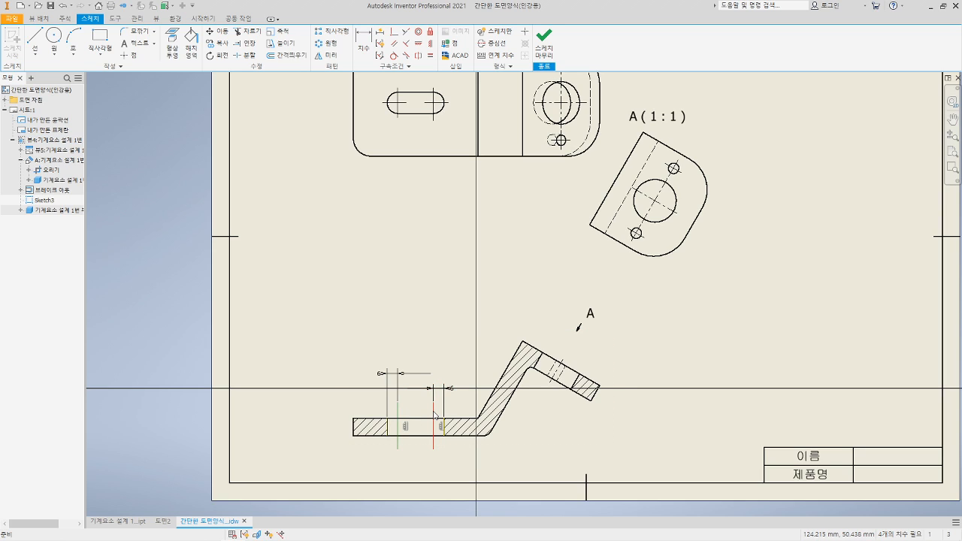
{"action": "right_click", "coordinate": [435, 415]}
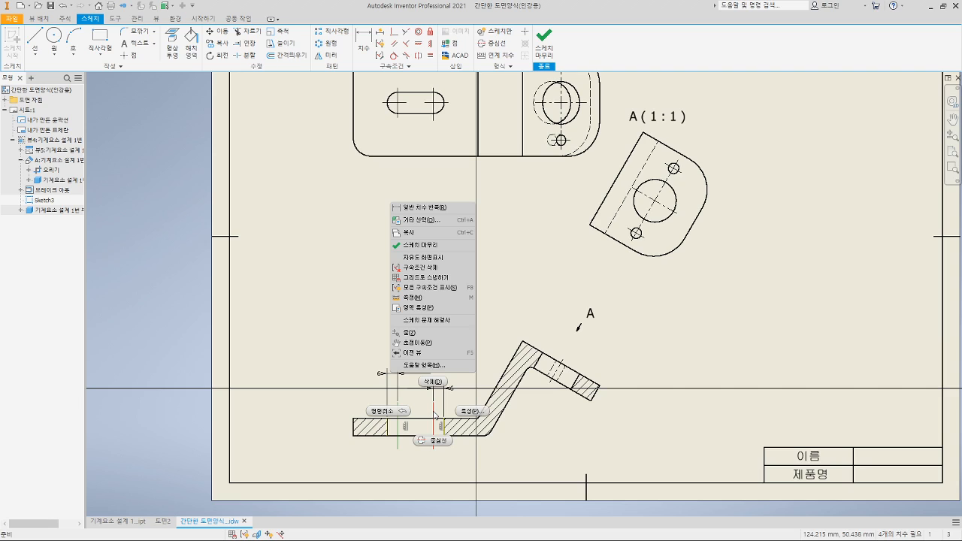
{"action": "left_click", "coordinate": [467, 412]}
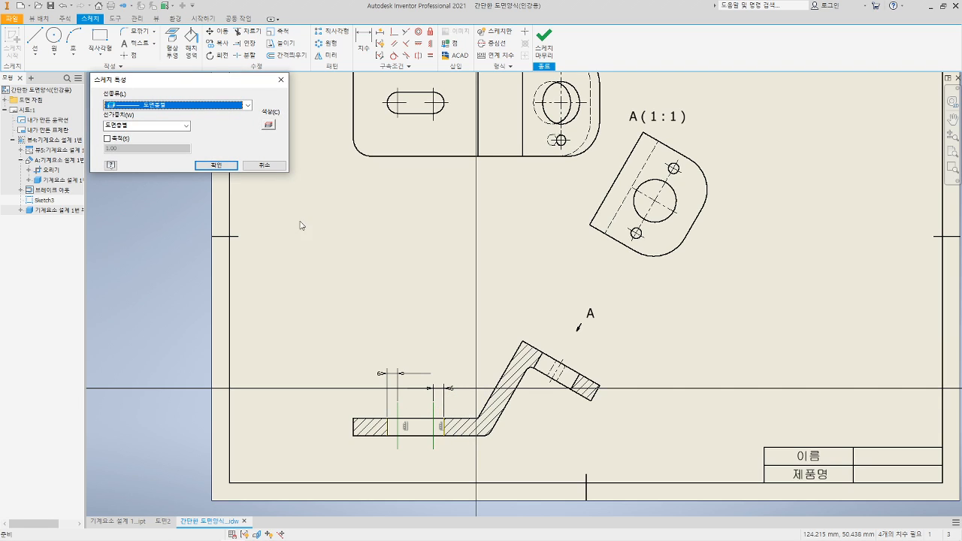
{"action": "left_click", "coordinate": [172, 106]}
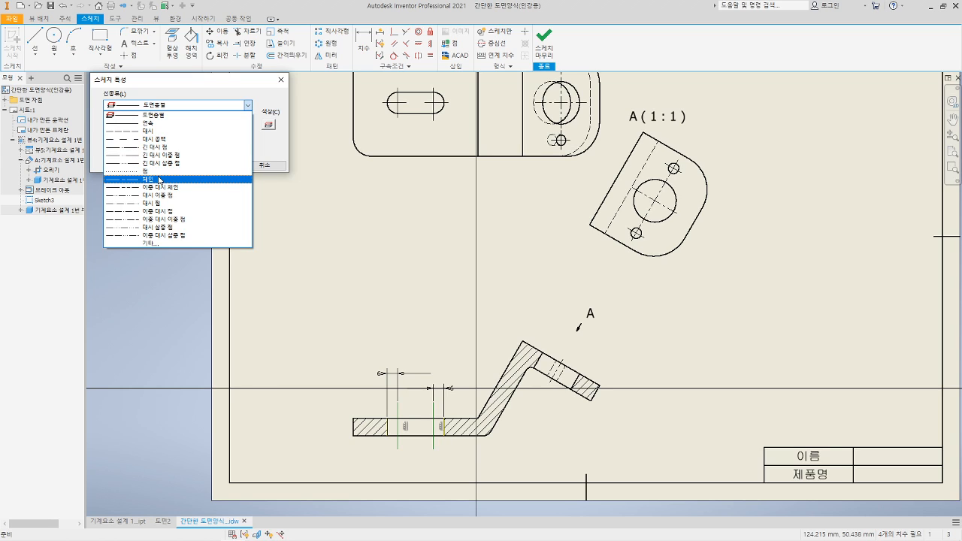
{"action": "left_click", "coordinate": [160, 181]}
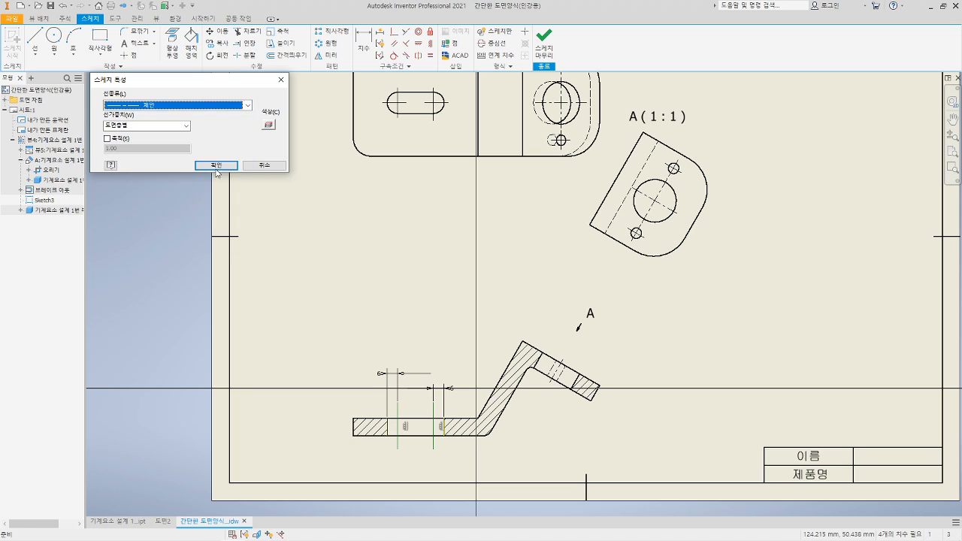
{"action": "left_click", "coordinate": [221, 165]}
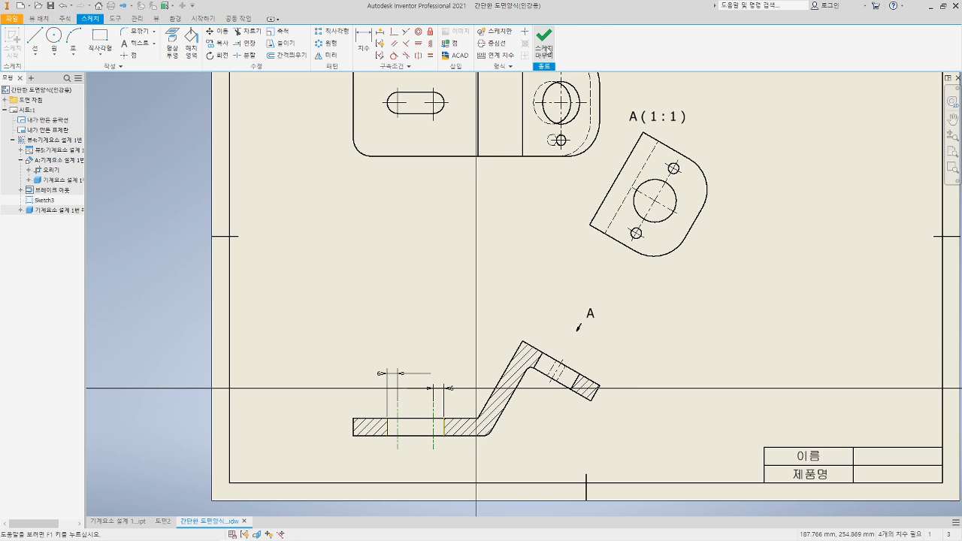
{"action": "left_click", "coordinate": [545, 45]}
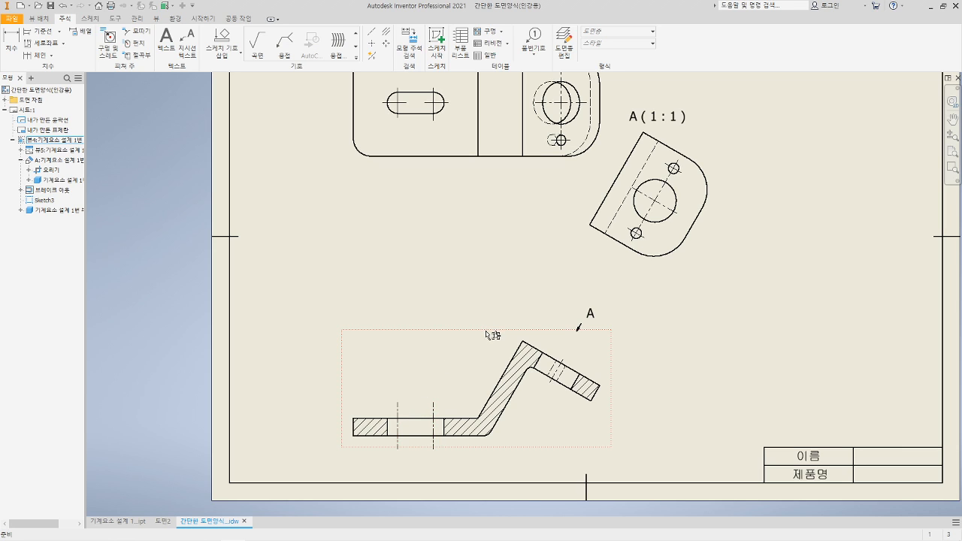
{"action": "middle_click_drag", "start_coordinate": [528, 244], "coordinate": [526, 286]}
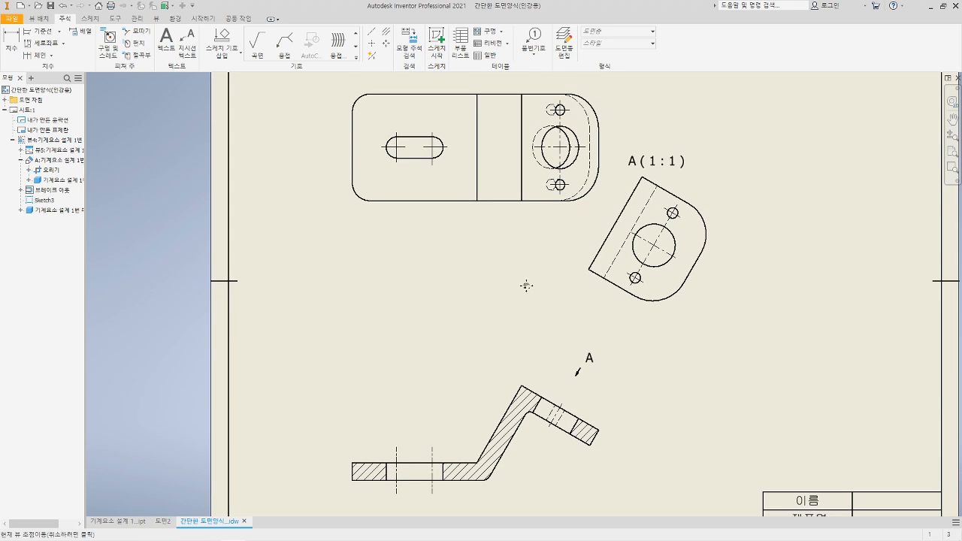
{"action": "left_click", "coordinate": [678, 216]}
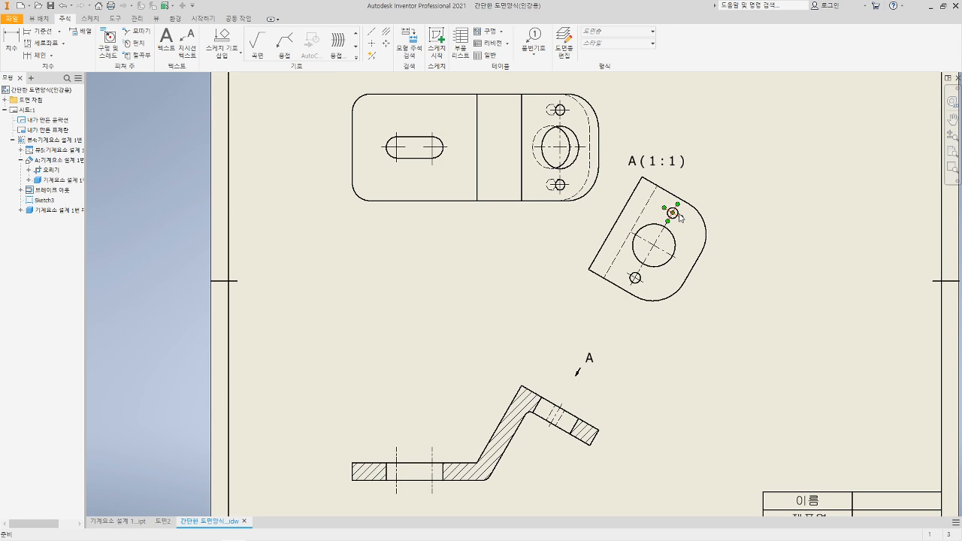
{"action": "left_click", "coordinate": [662, 254]}
{"action": "left_click", "coordinate": [568, 192]}
- Change the front view's display style to hidden lines removed
{"action": "double_click", "coordinate": [524, 382]}
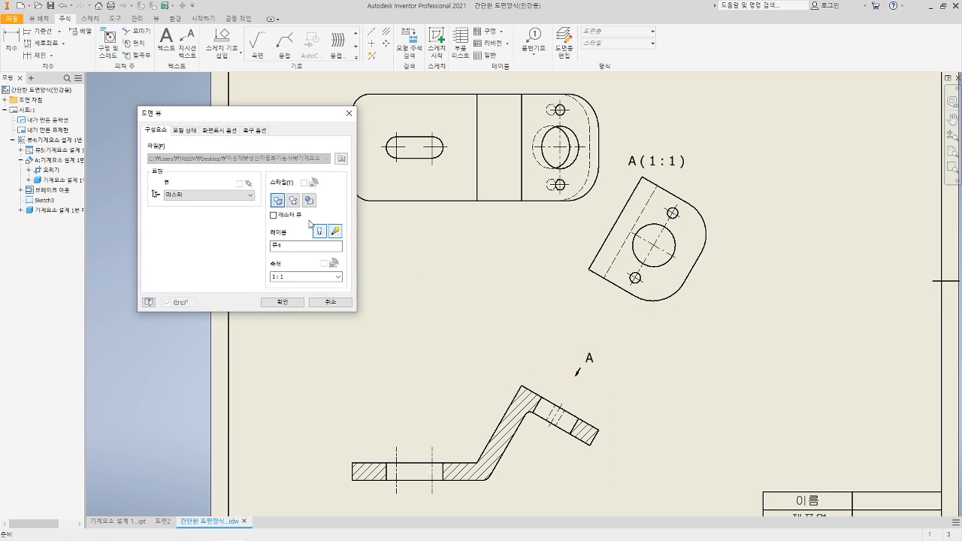
{"action": "left_click", "coordinate": [293, 200]}
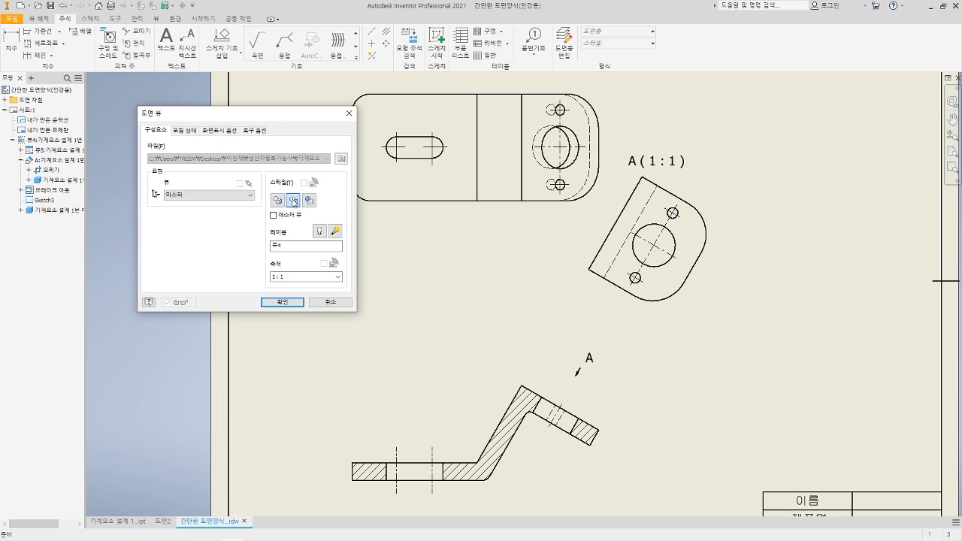
{"action": "left_click", "coordinate": [295, 303]}
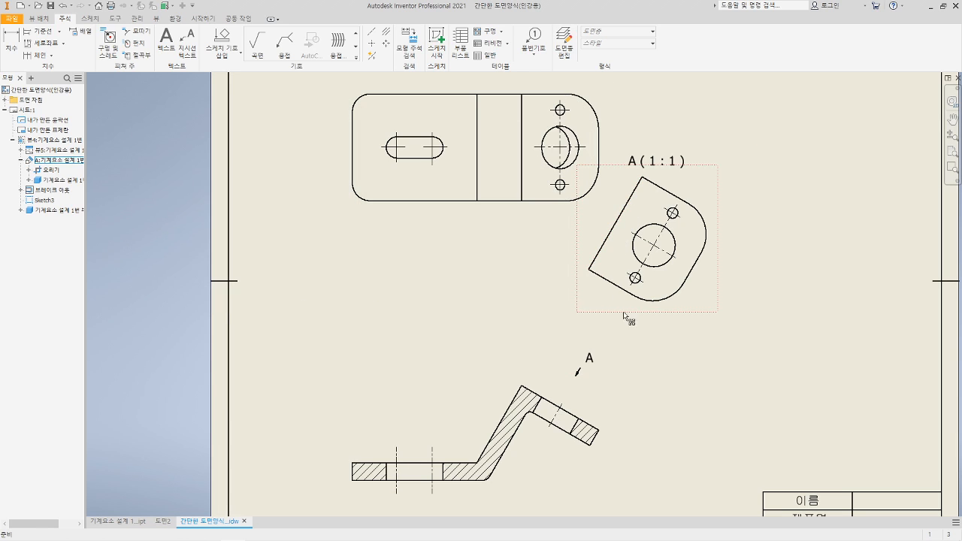
- Rearrange auxiliary view A closer to the inclined flange, with its label below the view and its direction arrow shifted left
{"action": "left_click_drag", "start_coordinate": [684, 318], "coordinate": [665, 350]}
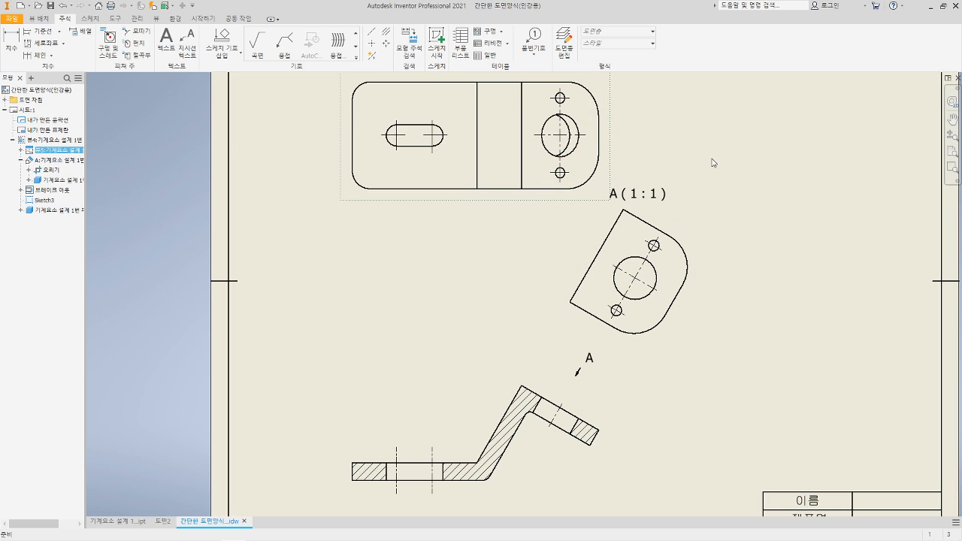
{"action": "left_click_drag", "start_coordinate": [633, 194], "coordinate": [631, 347]}
{"action": "left_click", "coordinate": [577, 375]}
{"action": "left_click_drag", "start_coordinate": [576, 378], "coordinate": [550, 382]}
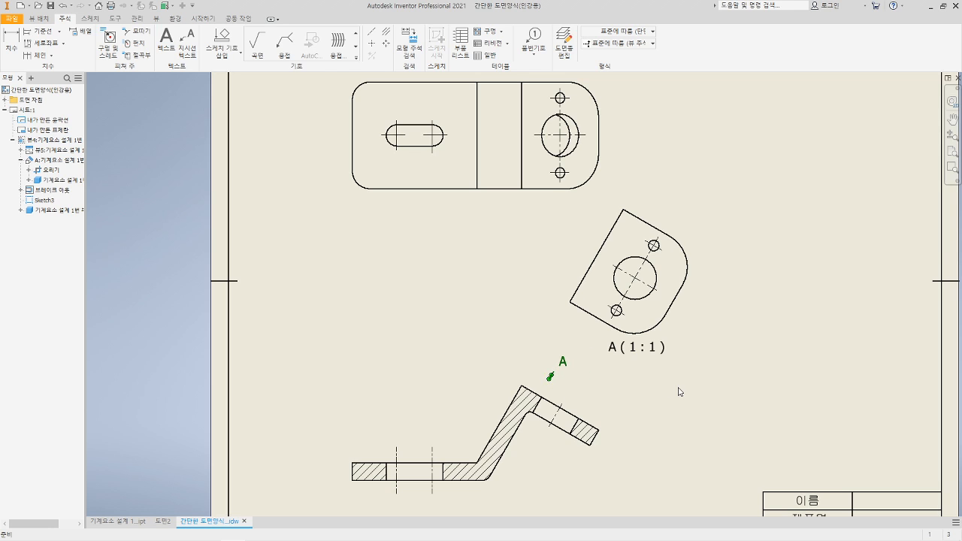
- Check the bracket's 3D part model for reference, and return to the drawing
{"action": "left_click", "coordinate": [431, 320]}
{"action": "middle_click_drag", "start_coordinate": [456, 297], "coordinate": [503, 313]}
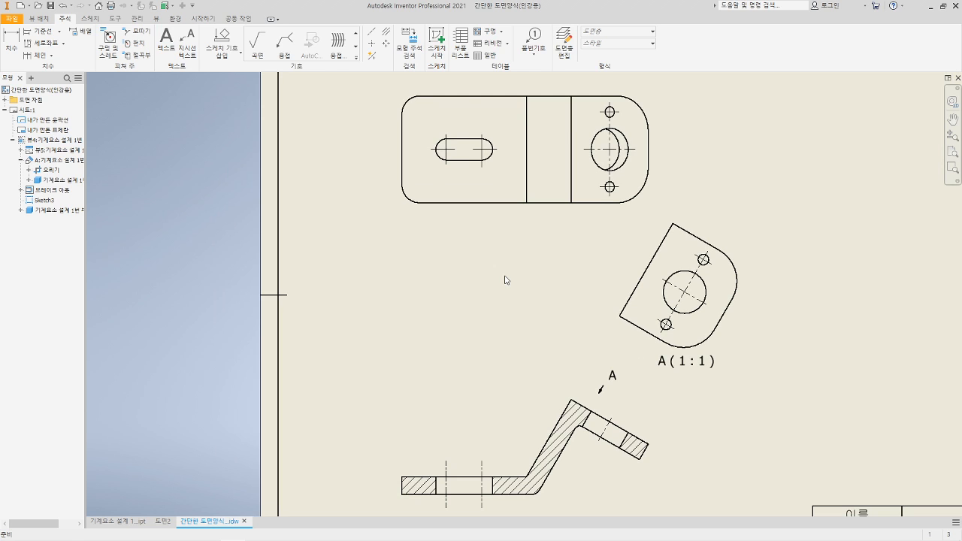
{"action": "left_click", "coordinate": [137, 521]}
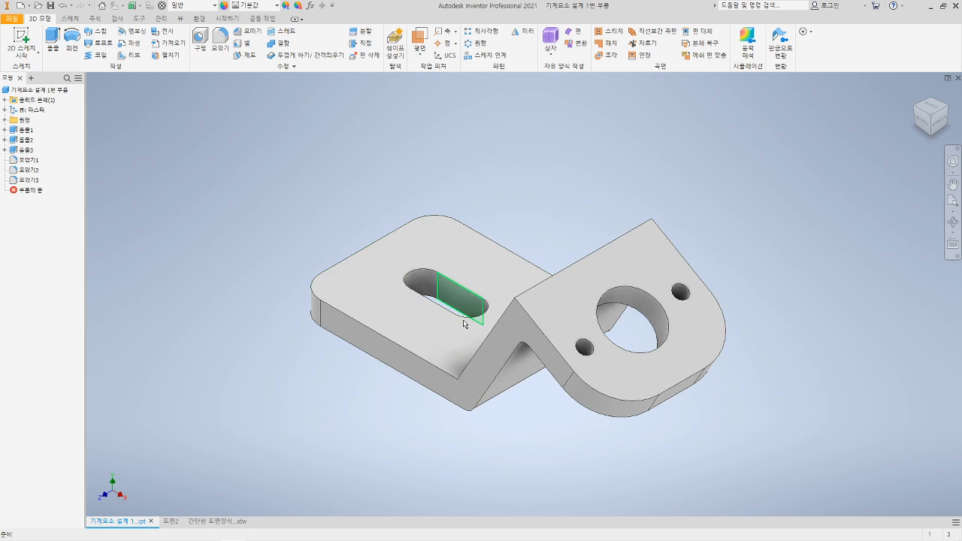
{"action": "left_click", "coordinate": [220, 521]}
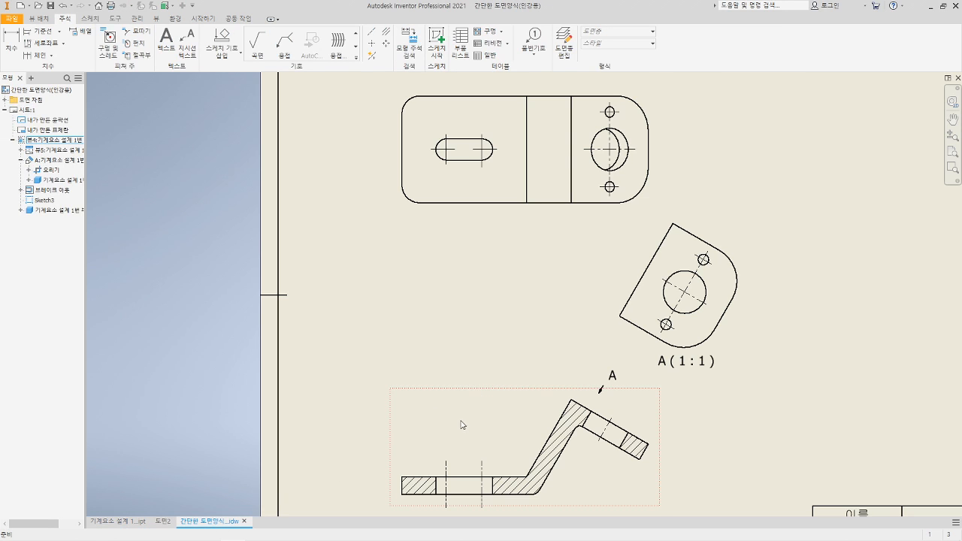
- Dimension the horizontal length of the base plate in the front view, from its outer end to the inner bend corner, above the plate
{"action": "scroll", "coordinate": [489, 296], "scroll_direction": "down", "scroll_amount": 1}
{"action": "scroll", "coordinate": [499, 236], "scroll_direction": "up", "scroll_amount": 1}
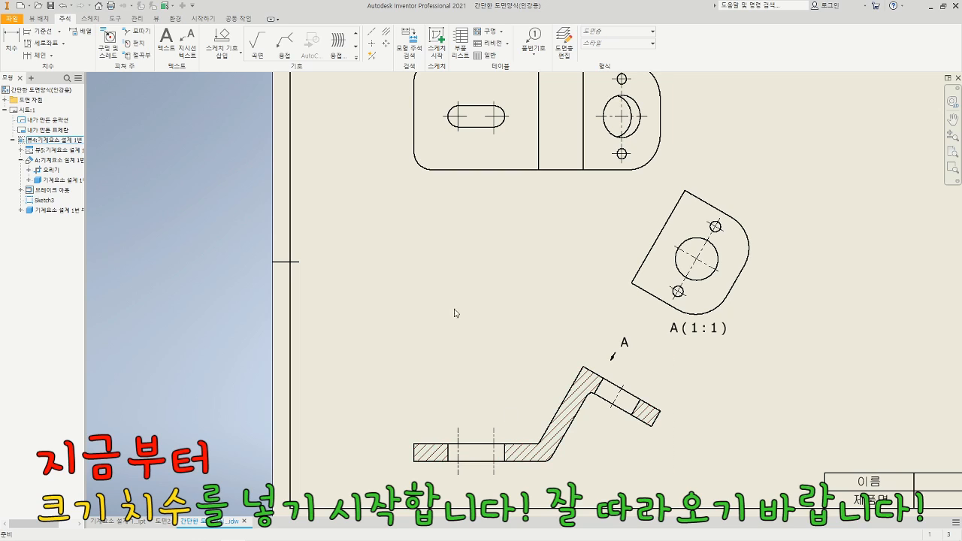
{"action": "left_click", "coordinate": [11, 45]}
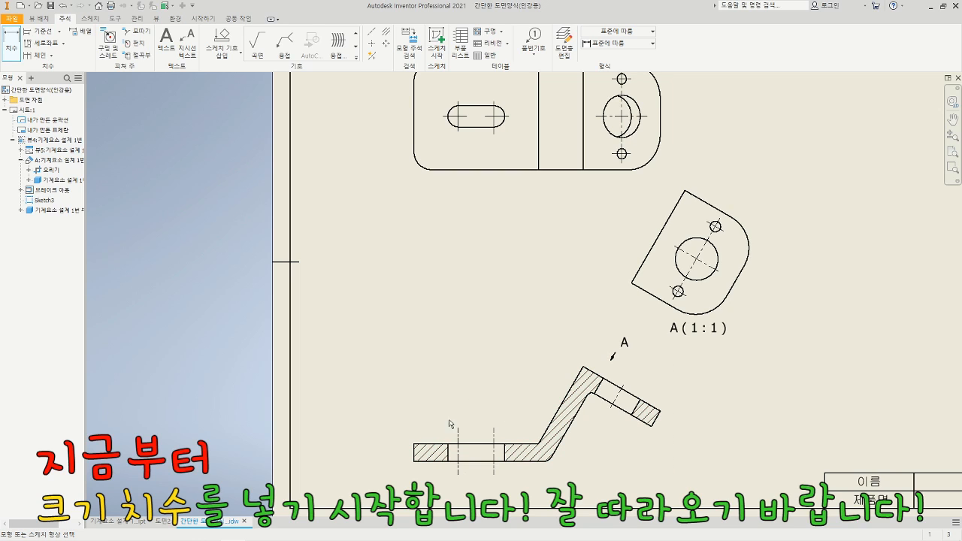
{"action": "left_click", "coordinate": [415, 454]}
{"action": "scroll", "coordinate": [548, 460], "scroll_direction": "up", "scroll_amount": 3}
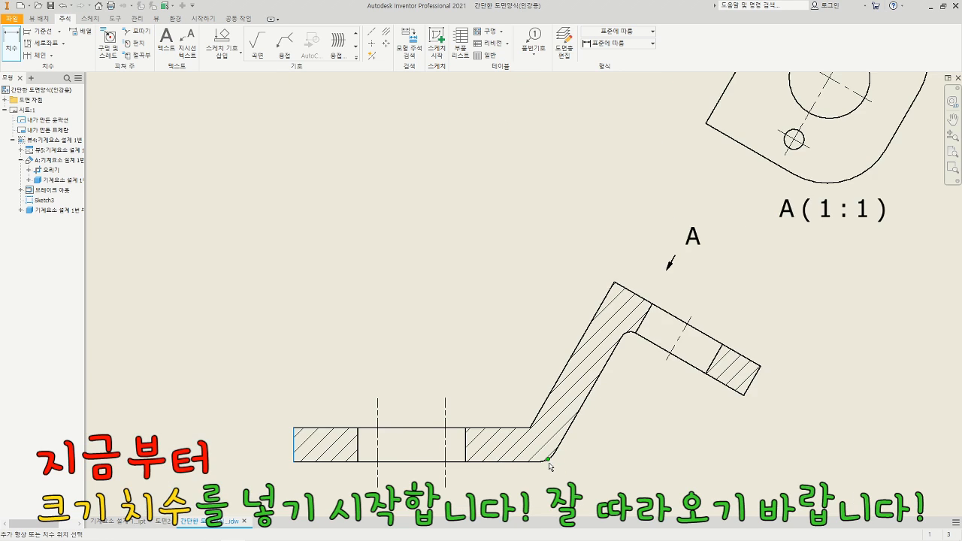
{"action": "scroll", "coordinate": [549, 461], "scroll_direction": "down", "scroll_amount": 2}
{"action": "left_click", "coordinate": [538, 445]}
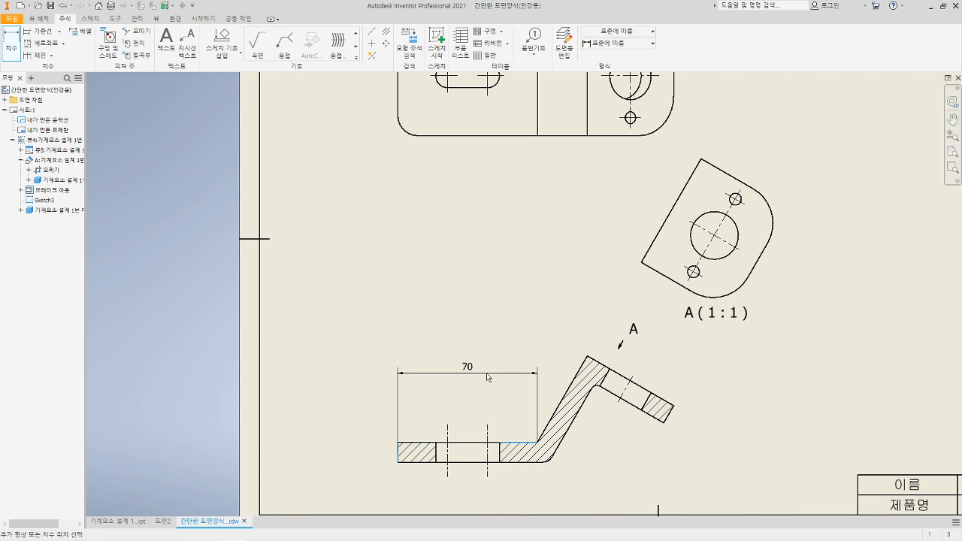
{"action": "left_click", "coordinate": [491, 374]}
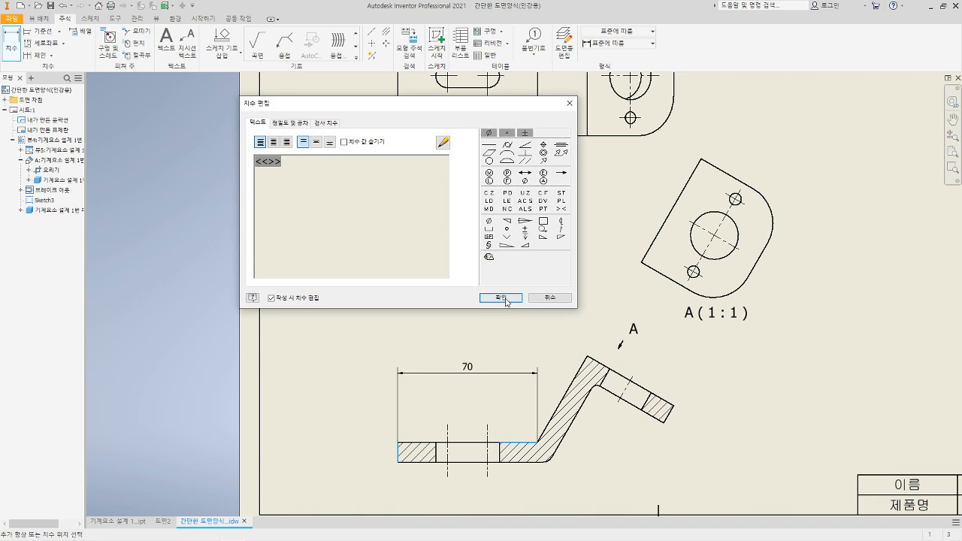
{"action": "left_click", "coordinate": [500, 298]}
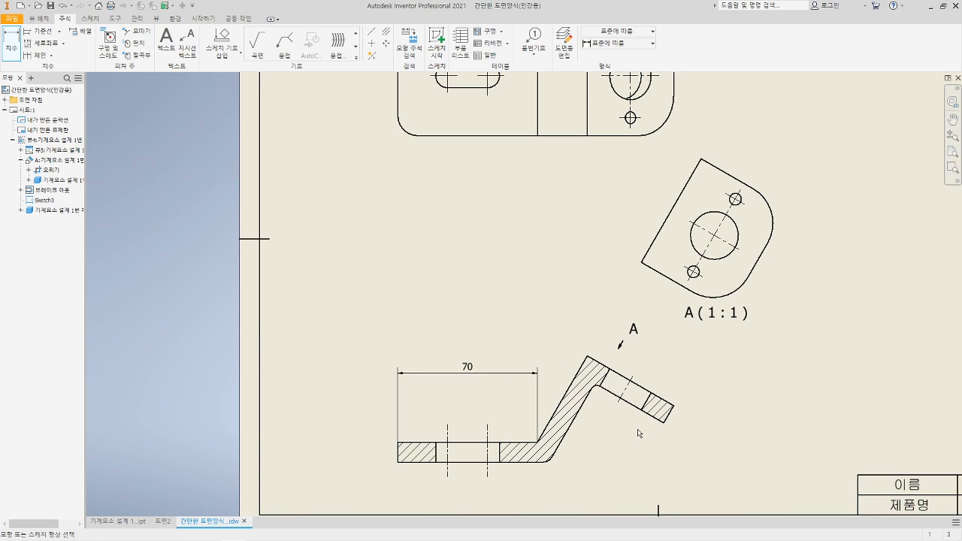
- Dimension the base plate's thickness beside its outer end in the front view
{"action": "left_click", "coordinate": [410, 444]}
{"action": "left_click", "coordinate": [415, 463]}
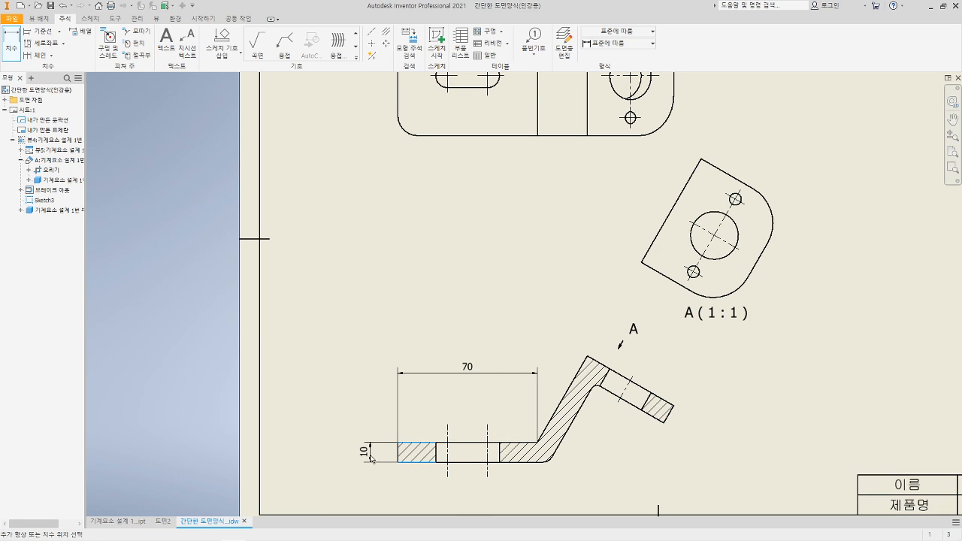
{"action": "left_click", "coordinate": [376, 458]}
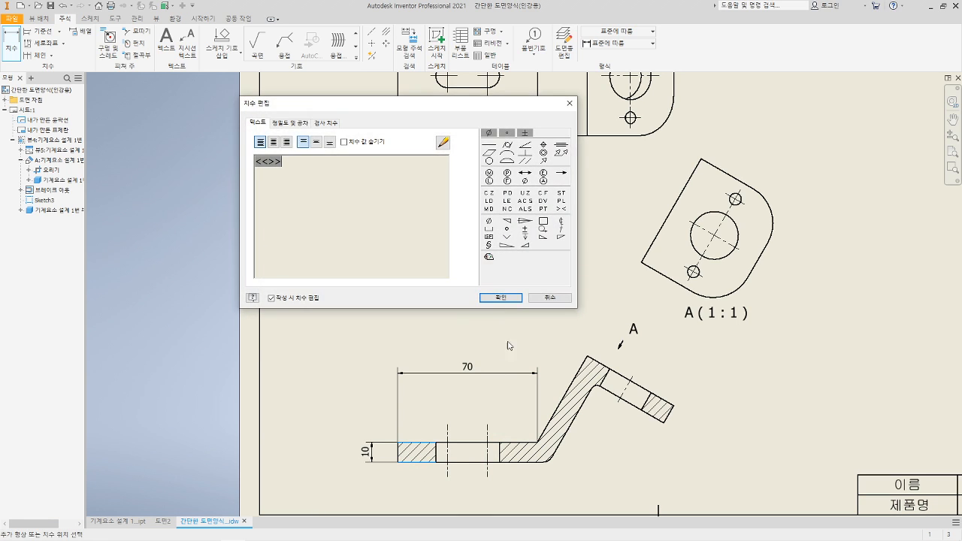
{"action": "left_click", "coordinate": [499, 298]}
- Dimension the bracket's overall width beside the slotted end in the top view
{"action": "middle_click_drag", "start_coordinate": [518, 246], "coordinate": [511, 334]}
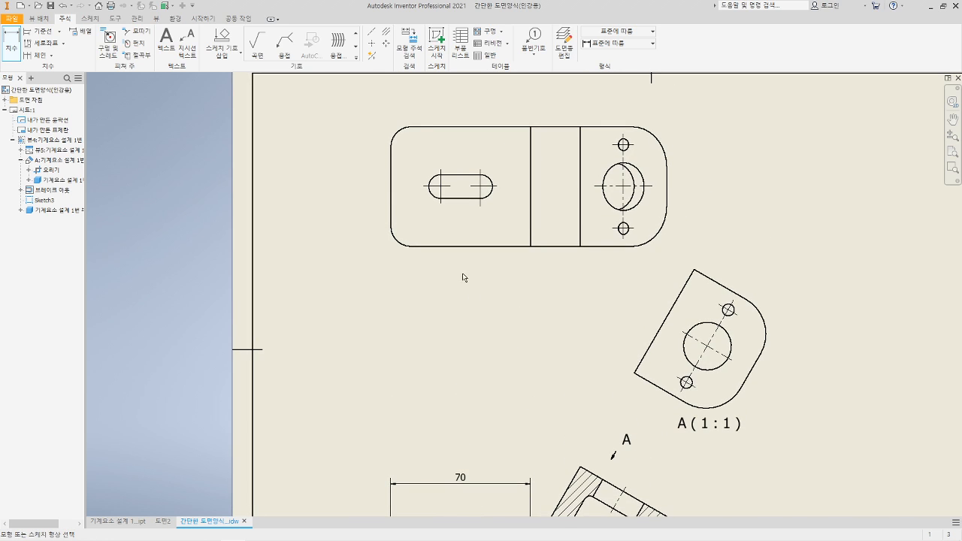
{"action": "left_click", "coordinate": [425, 246]}
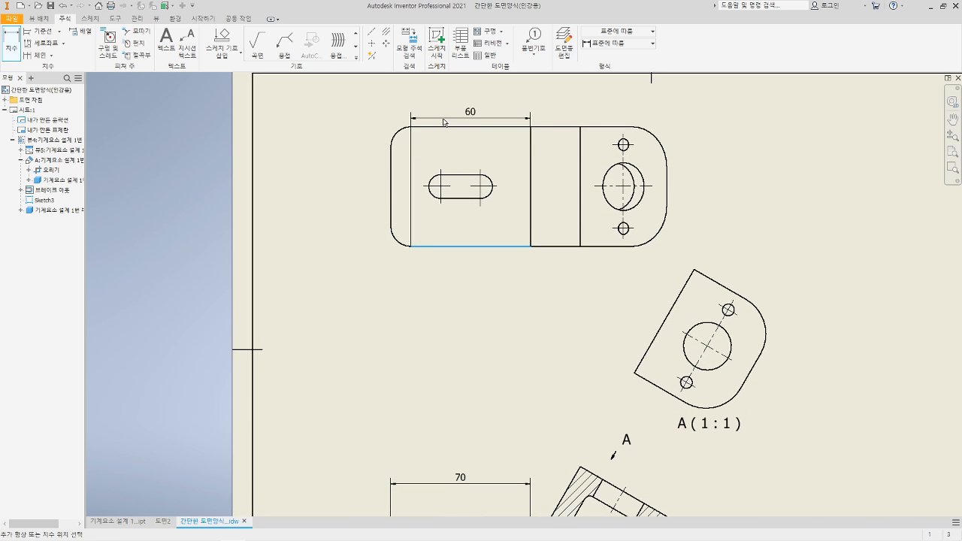
{"action": "left_click", "coordinate": [447, 128]}
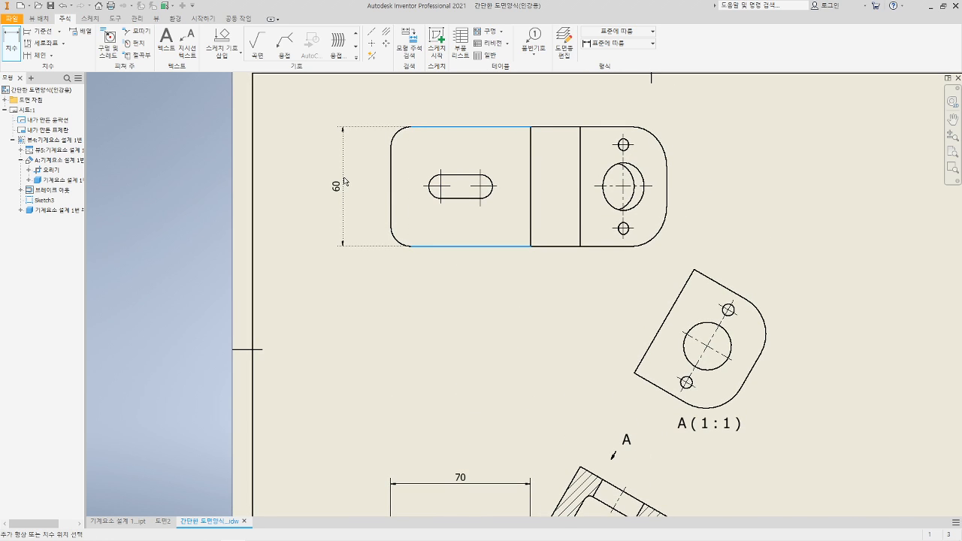
{"action": "left_click", "coordinate": [346, 181]}
{"action": "left_click", "coordinate": [496, 297]}
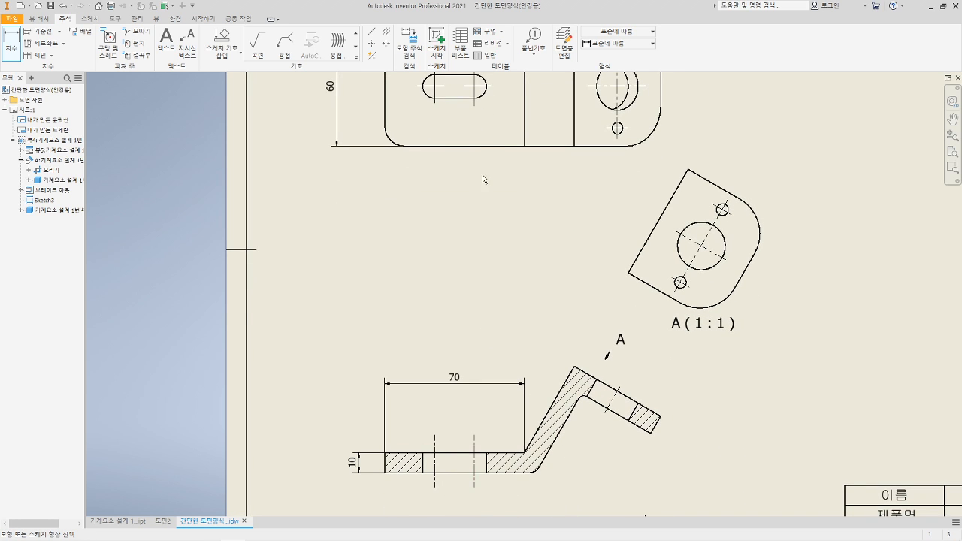
- Move the top view closer to the front view, and auxiliary view A closer to the inclined flange
{"action": "middle_click_drag", "start_coordinate": [479, 179], "coordinate": [484, 242]}
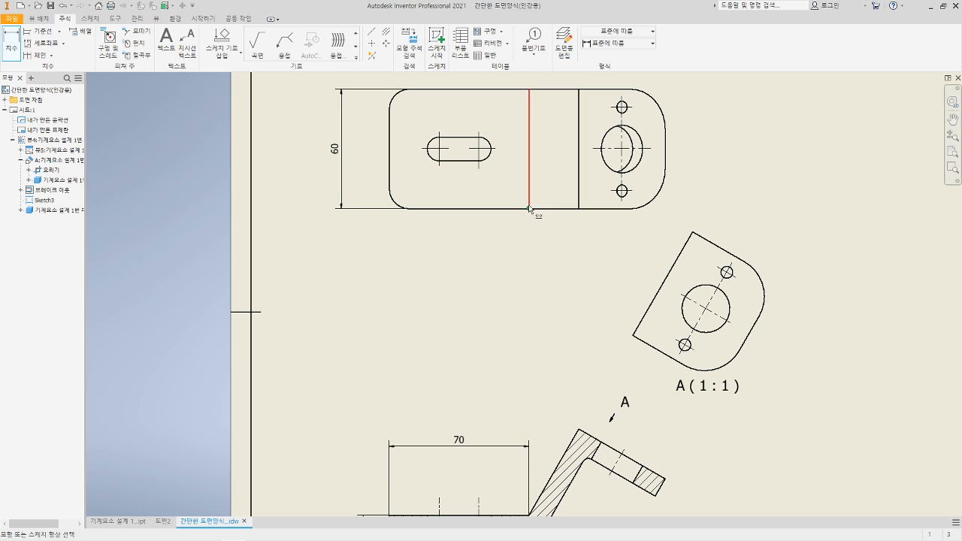
{"action": "middle_click_drag", "start_coordinate": [544, 512], "coordinate": [541, 427]}
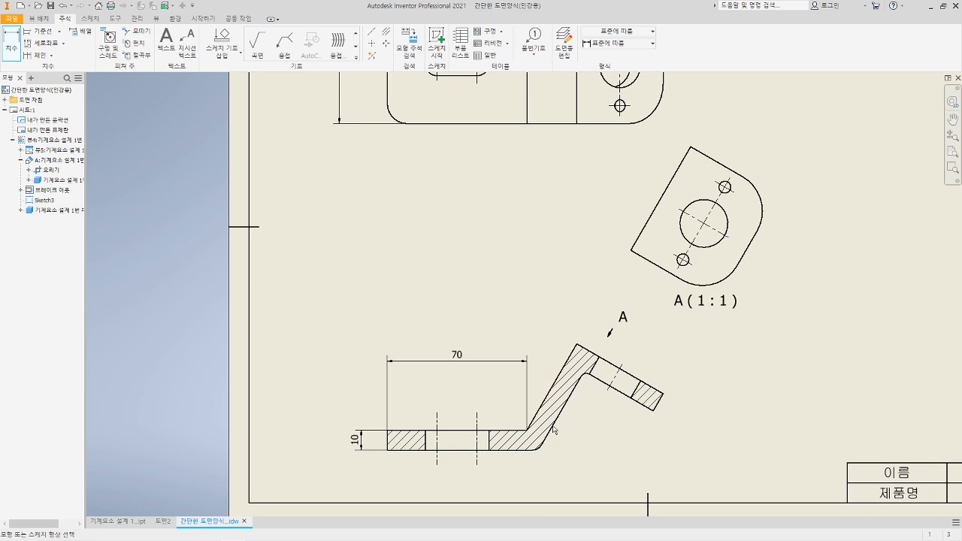
{"action": "key", "text": "Escape"}
{"action": "scroll", "coordinate": [516, 181], "scroll_direction": "up", "scroll_amount": 3}
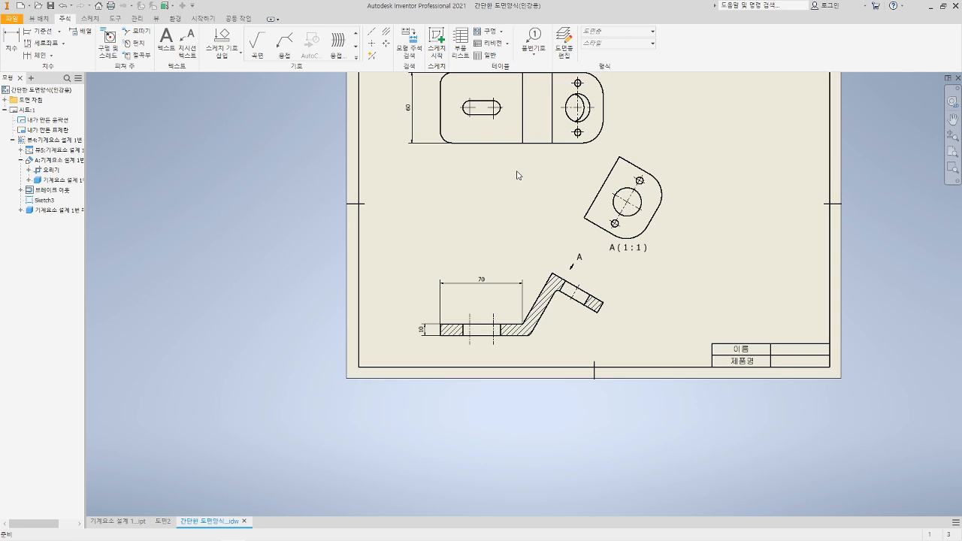
{"action": "middle_click_drag", "start_coordinate": [516, 183], "coordinate": [509, 220]}
{"action": "left_click_drag", "start_coordinate": [508, 208], "coordinate": [508, 225]}
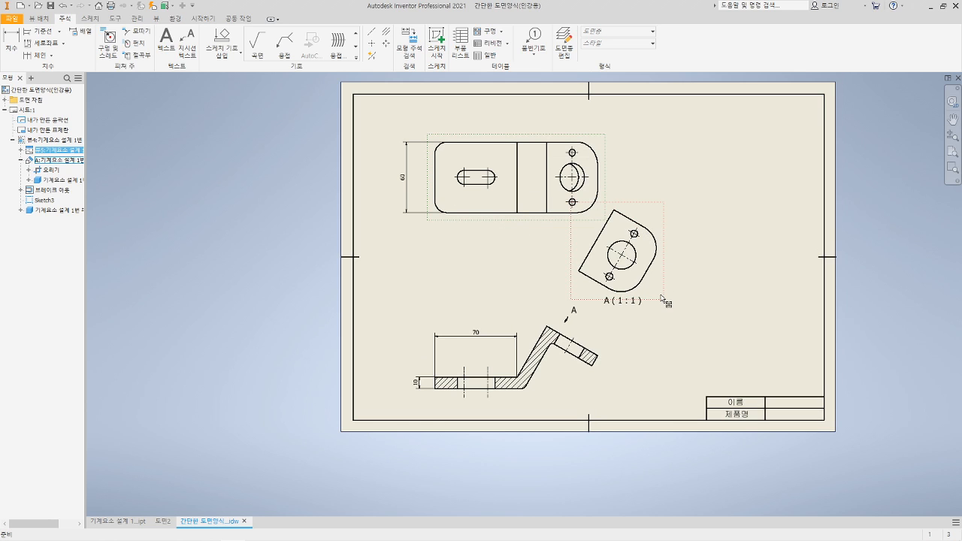
{"action": "left_click_drag", "start_coordinate": [666, 301], "coordinate": [660, 314]}
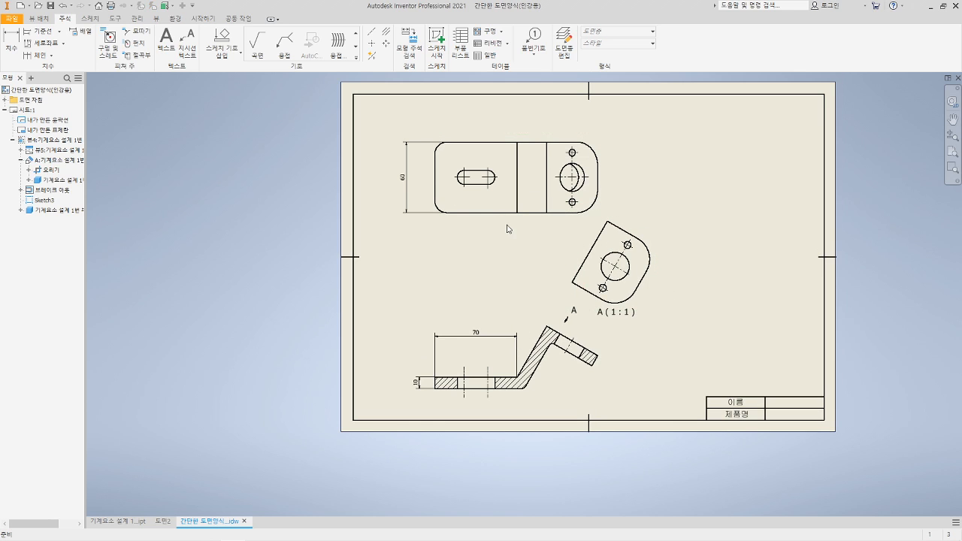
- Add an aligned dimension for the sloped web's length in the front view, from the inner bend corner to the upper flange face
{"action": "scroll", "coordinate": [507, 226], "scroll_direction": "down", "scroll_amount": 4}
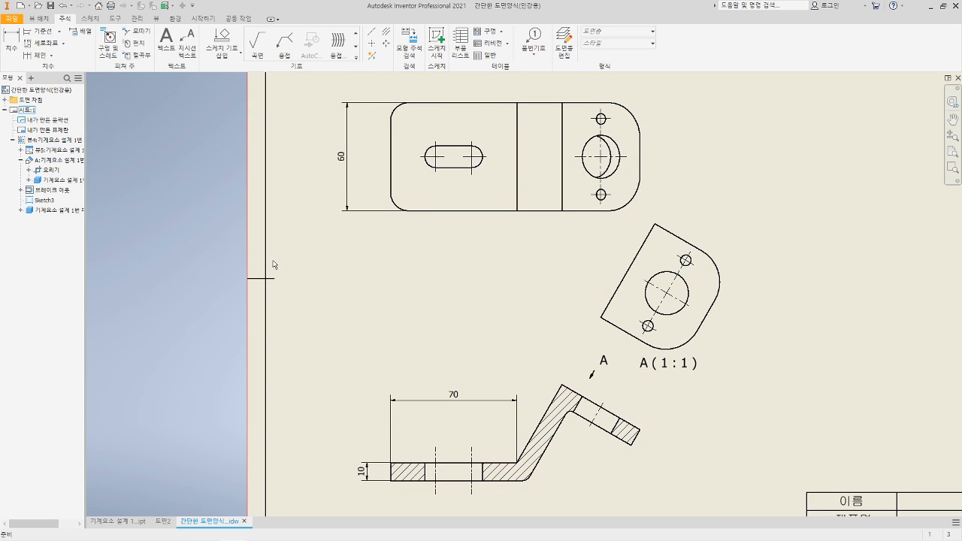
{"action": "left_click", "coordinate": [11, 44]}
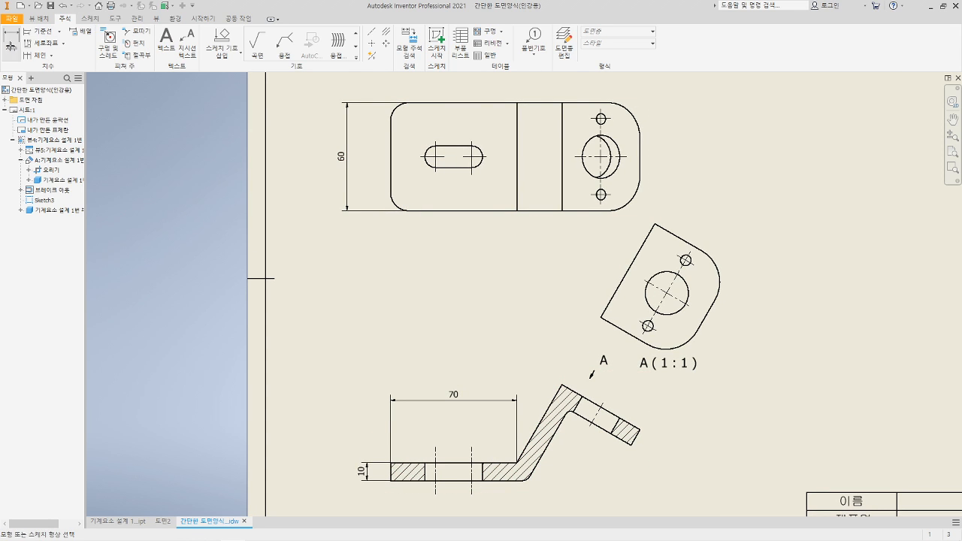
{"action": "left_click", "coordinate": [577, 394]}
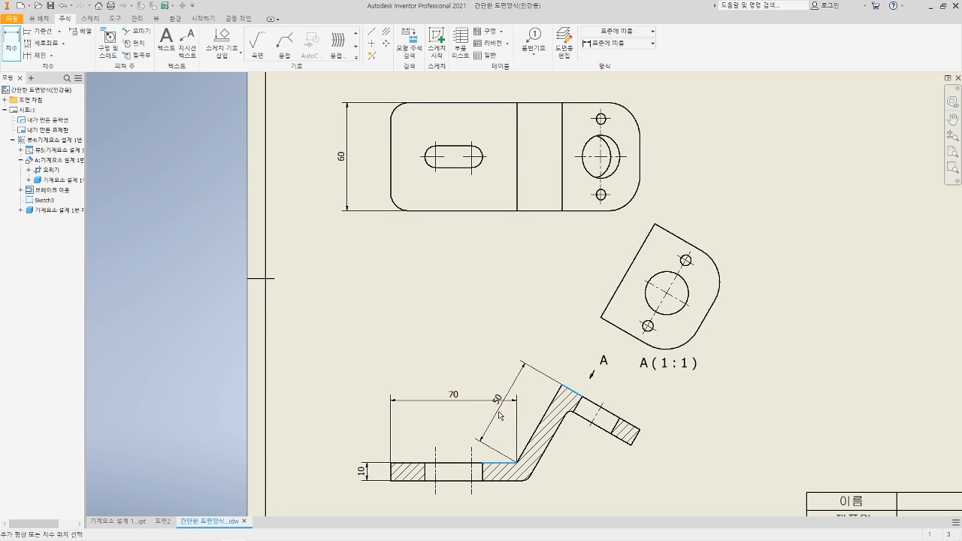
{"action": "left_click", "coordinate": [546, 412]}
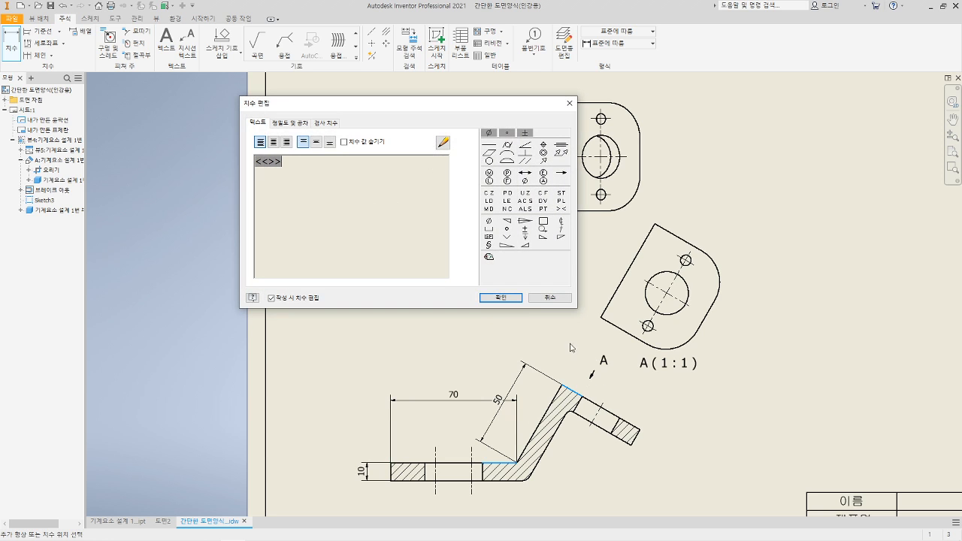
{"action": "left_click", "coordinate": [501, 297]}
- Move the base plate's length dimension below the front view, and shift the front view slightly upward
{"action": "middle_click_drag", "start_coordinate": [470, 429], "coordinate": [466, 368]}
{"action": "left_click", "coordinate": [450, 340]}
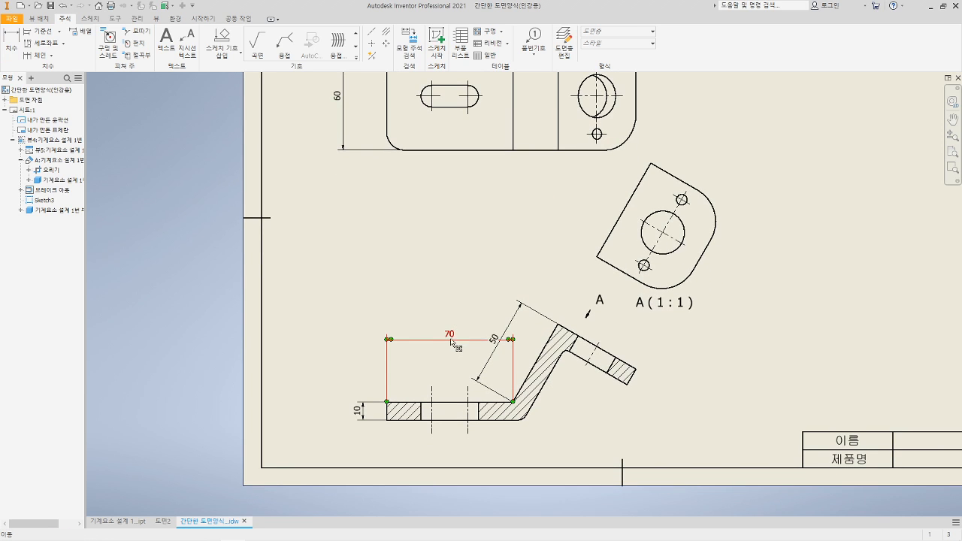
{"action": "left_click_drag", "start_coordinate": [451, 340], "coordinate": [450, 451]}
{"action": "left_click", "coordinate": [438, 310]}
{"action": "left_click_drag", "start_coordinate": [437, 309], "coordinate": [439, 302]}
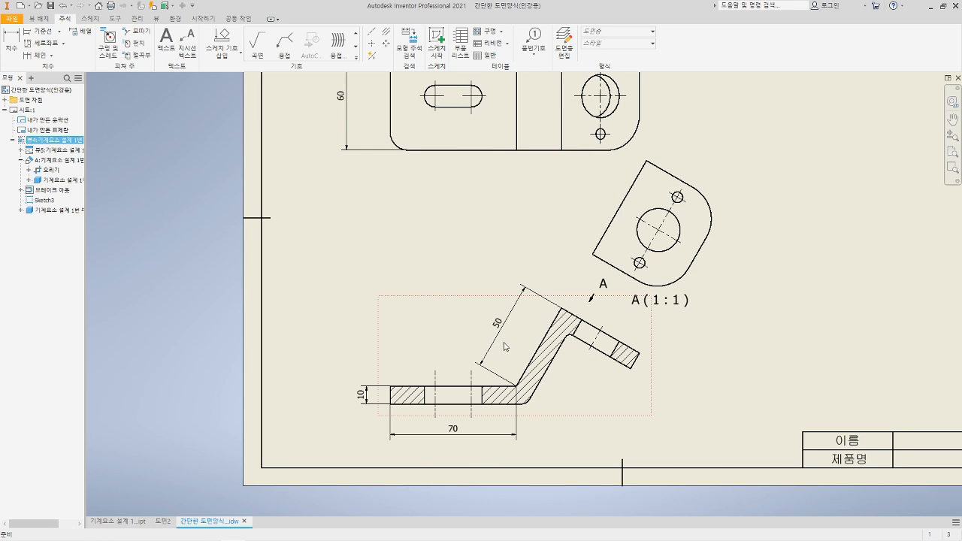
{"action": "left_click", "coordinate": [577, 451]}
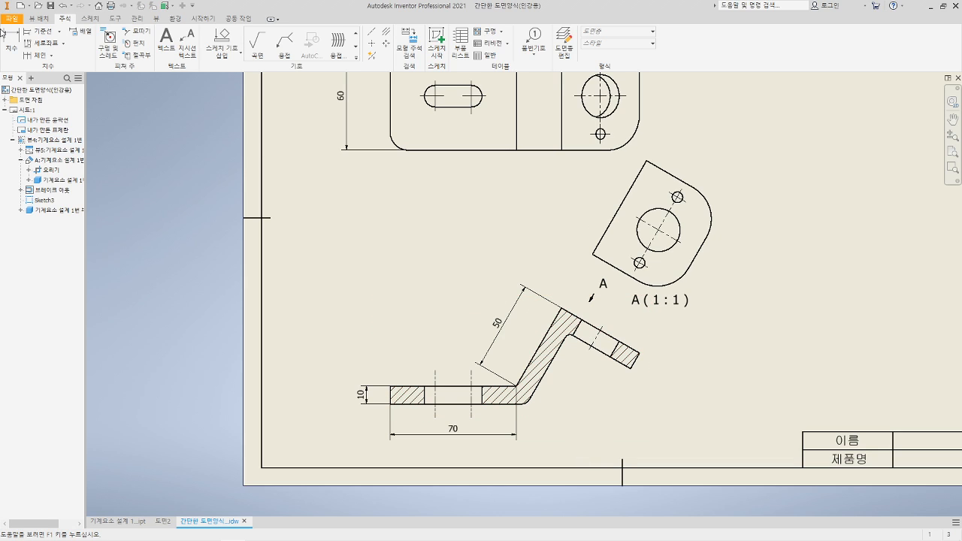
- Dimension the sloped web's thickness in the front view, placing the value inside the web
{"action": "left_click", "coordinate": [12, 43]}
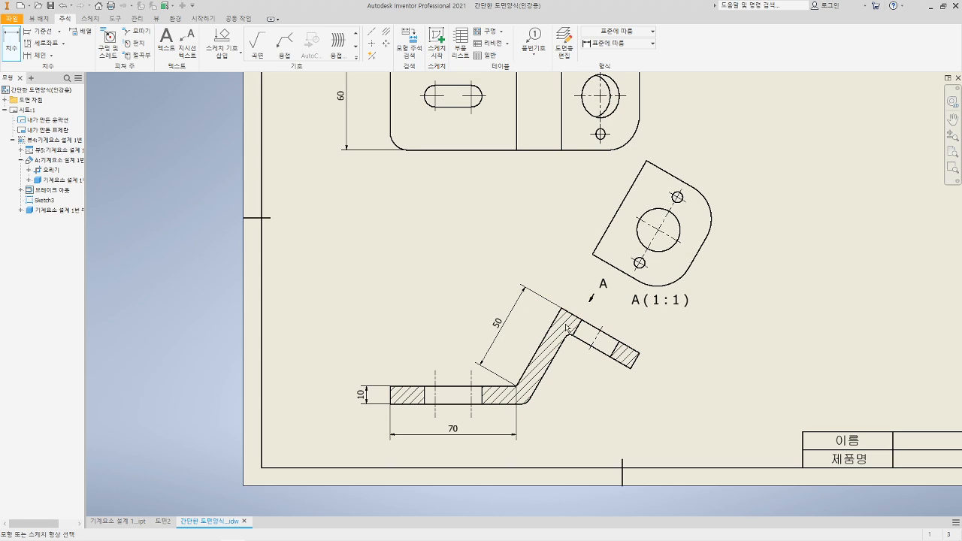
{"action": "left_click", "coordinate": [545, 340]}
{"action": "left_click", "coordinate": [553, 353]}
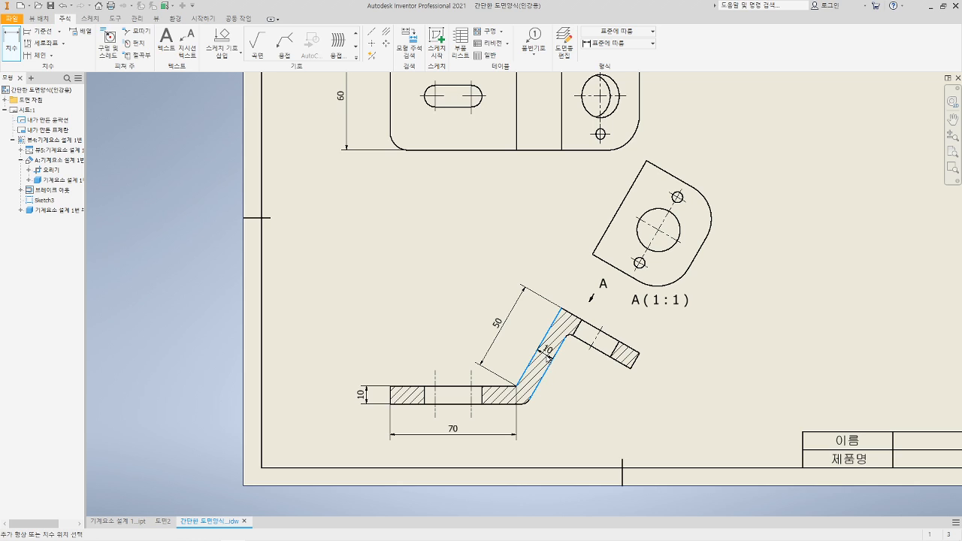
{"action": "left_click", "coordinate": [560, 359]}
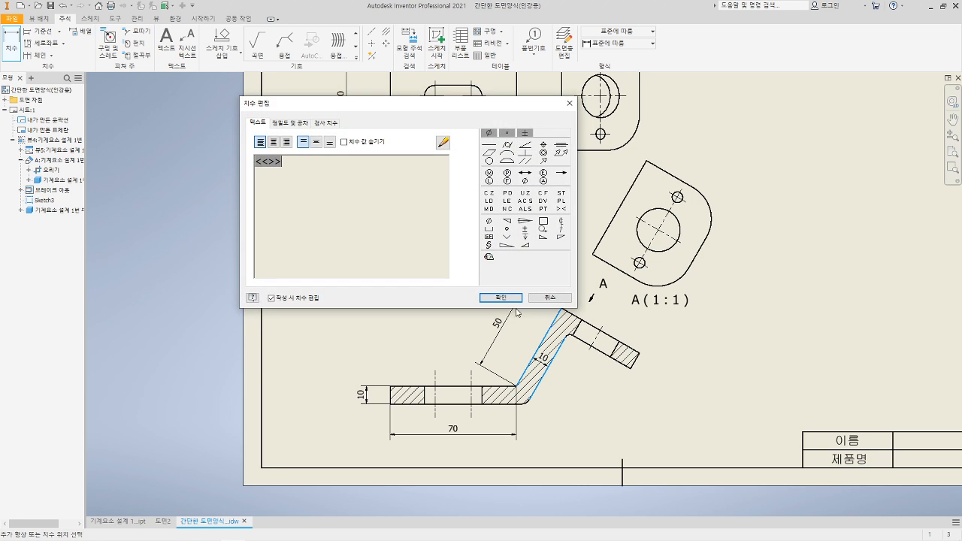
{"action": "left_click", "coordinate": [493, 296]}
- Add an aligned dimension for the inclined flange's length in the front view, placed above and parallel to the flange
{"action": "scroll", "coordinate": [550, 366], "scroll_direction": "down", "scroll_amount": 3}
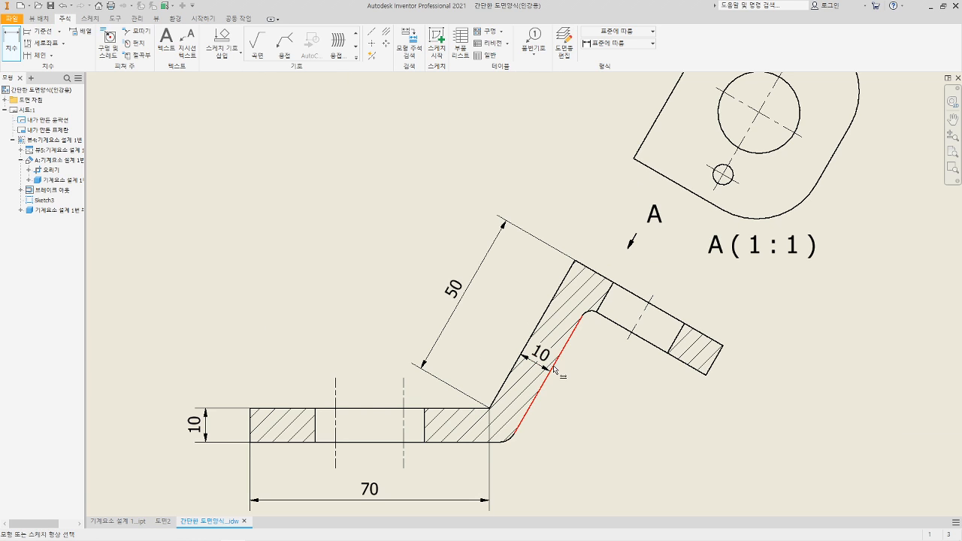
{"action": "scroll", "coordinate": [551, 367], "scroll_direction": "up", "scroll_amount": 3}
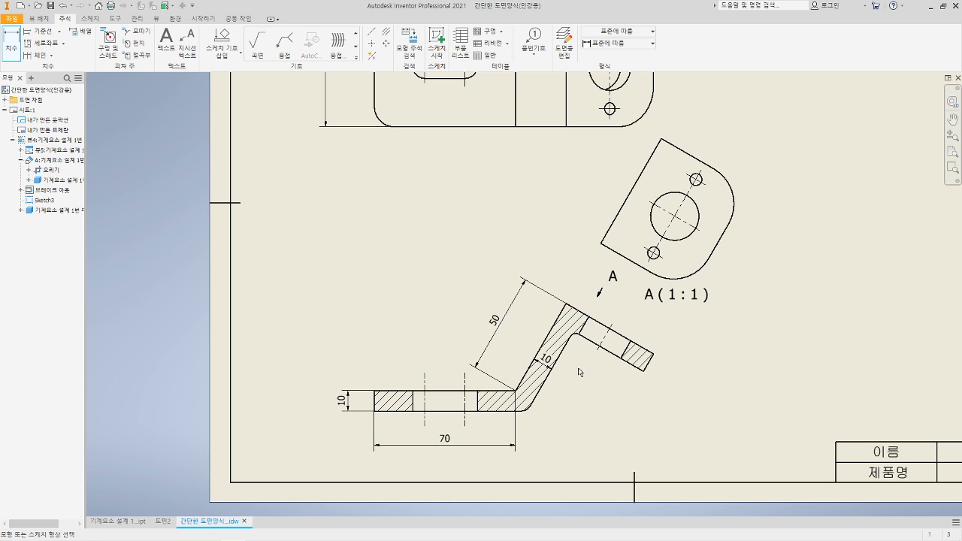
{"action": "middle_click_drag", "start_coordinate": [575, 367], "coordinate": [556, 441]}
{"action": "middle_click_drag", "start_coordinate": [518, 338], "coordinate": [515, 384]}
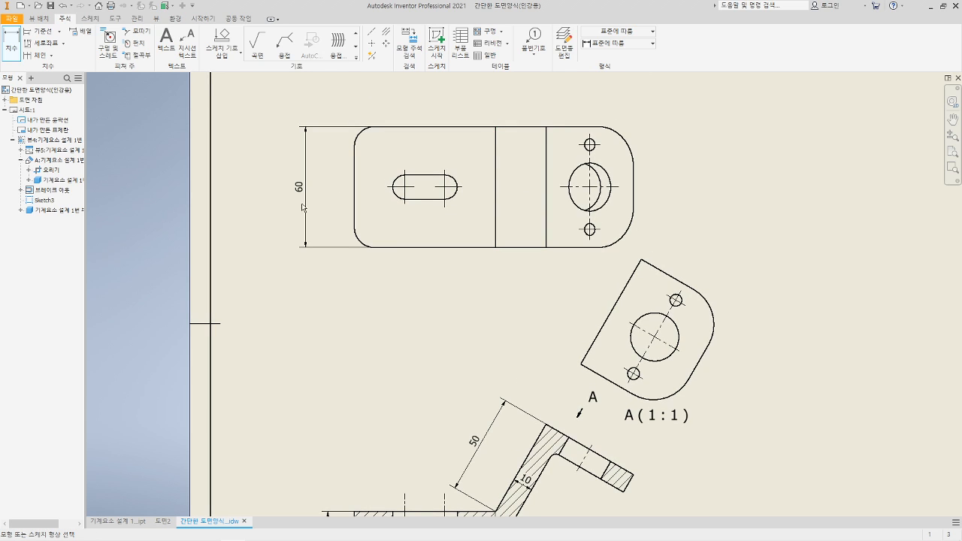
{"action": "middle_click_drag", "start_coordinate": [433, 383], "coordinate": [433, 290]}
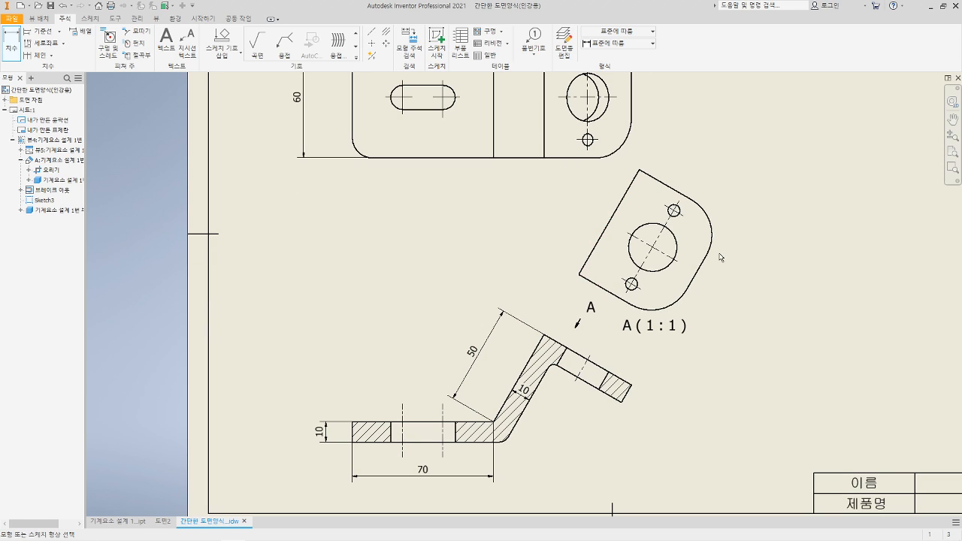
{"action": "left_click", "coordinate": [535, 351]}
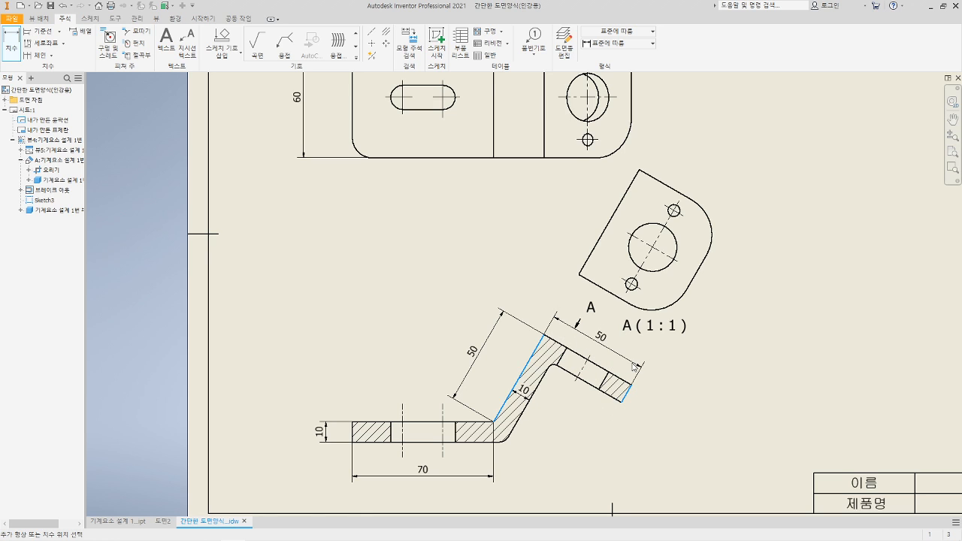
{"action": "left_click", "coordinate": [634, 366]}
{"action": "left_click", "coordinate": [494, 296]}
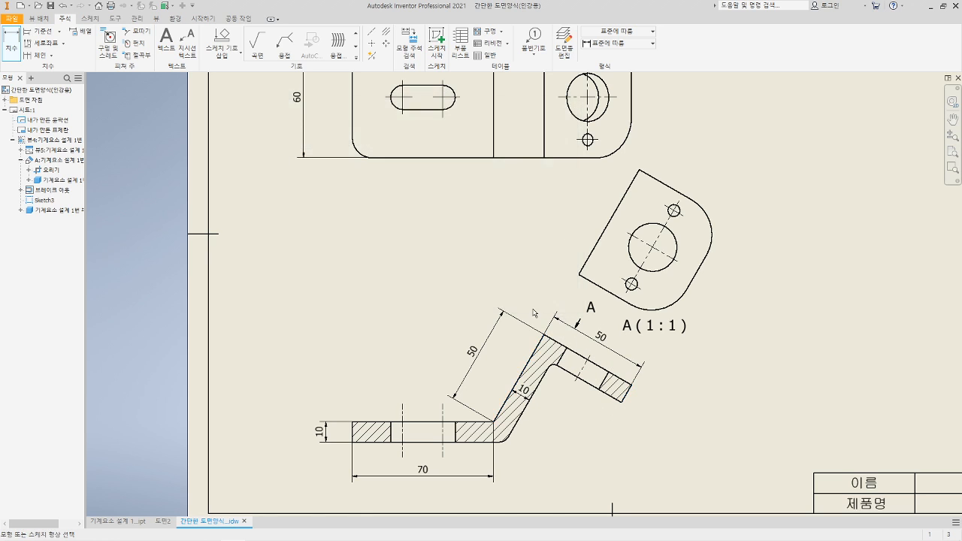
- Add an aligned dimension for the inclined flange's thickness in the front view, placed beyond its free end
{"action": "left_click", "coordinate": [611, 397]}
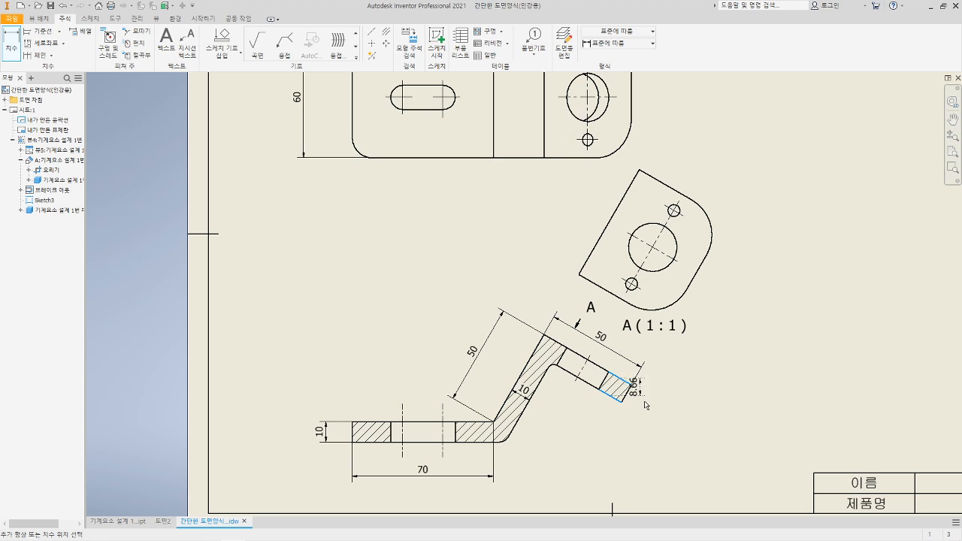
{"action": "key", "text": "Escape"}
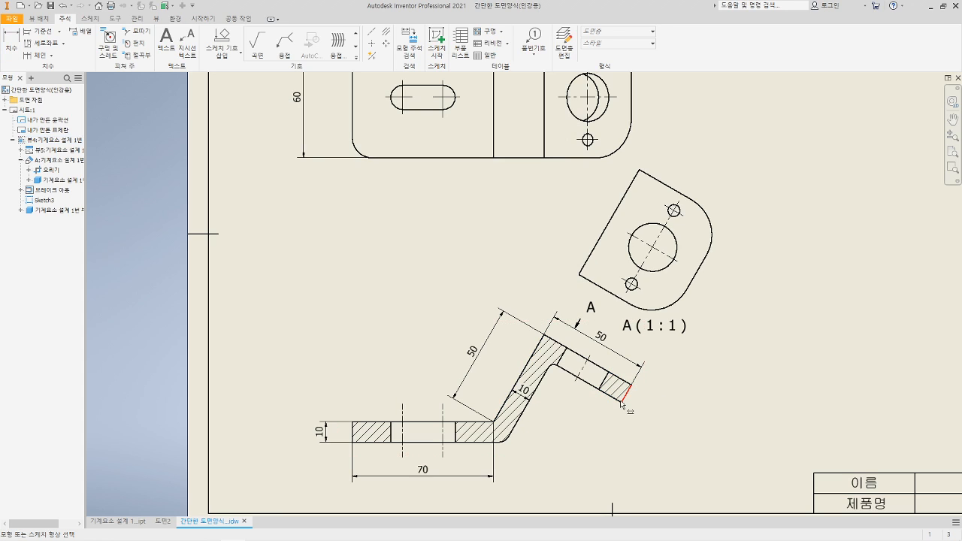
{"action": "key", "text": "d"}
{"action": "left_click", "coordinate": [618, 400]}
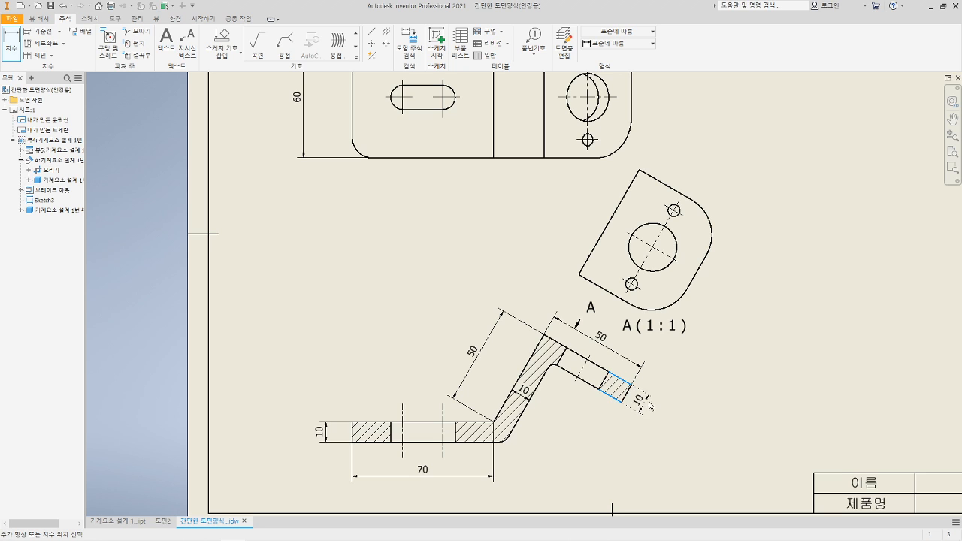
{"action": "left_click", "coordinate": [654, 413]}
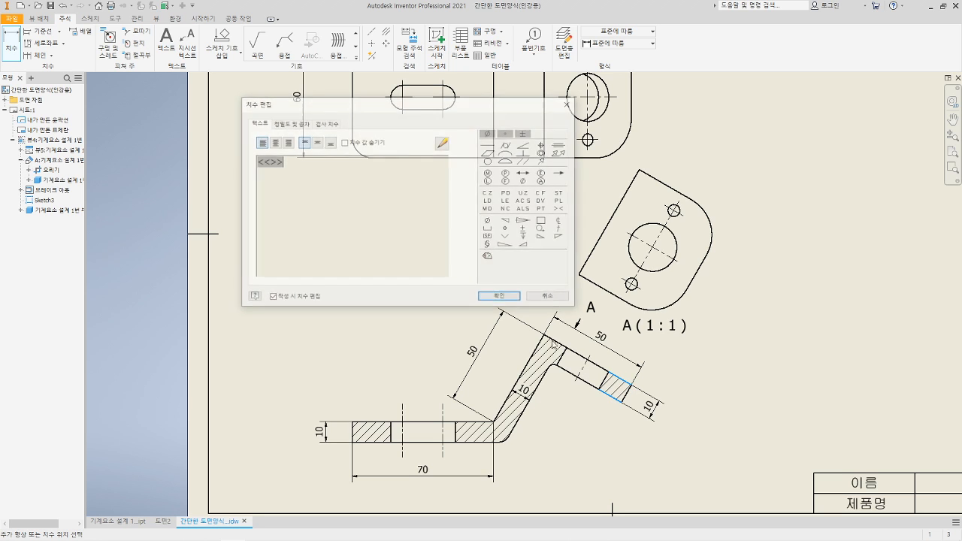
{"action": "left_click", "coordinate": [496, 305]}
- Dimension the large hole's diameter on the inclined flange in the front view, placing it just above the flange
{"action": "middle_click_drag", "start_coordinate": [511, 251], "coordinate": [510, 345]}
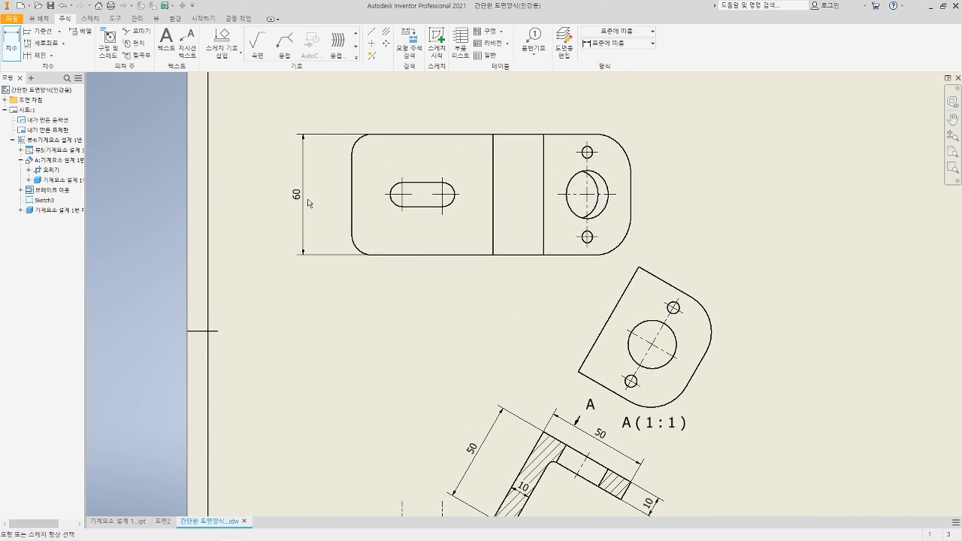
{"action": "mouse_move", "coordinate": [519, 313]}
{"action": "middle_mouse_down"}
{"action": "mouse_move", "coordinate": [527, 260]}
{"action": "mouse_move", "coordinate": [509, 280]}
{"action": "middle_mouse_up"}
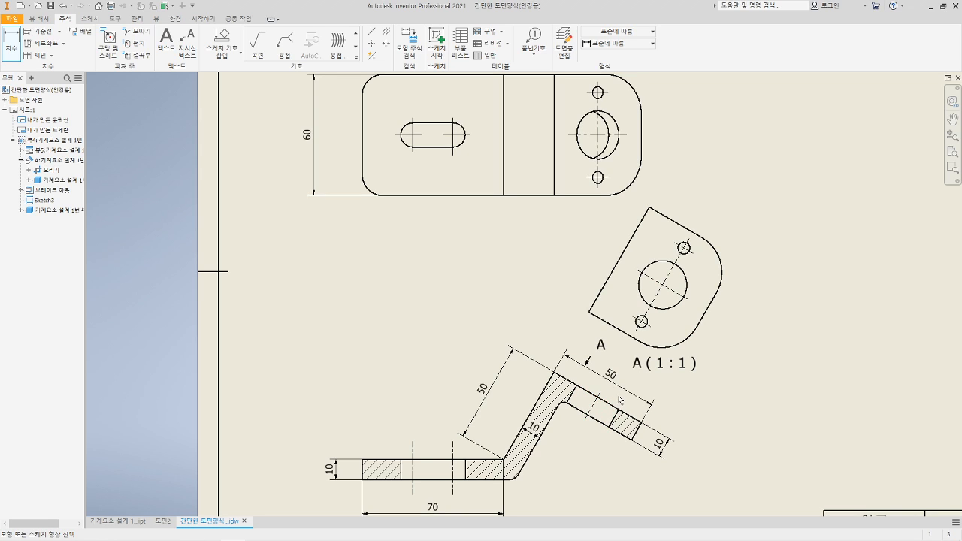
{"action": "left_click", "coordinate": [577, 398]}
{"action": "left_click", "coordinate": [613, 419]}
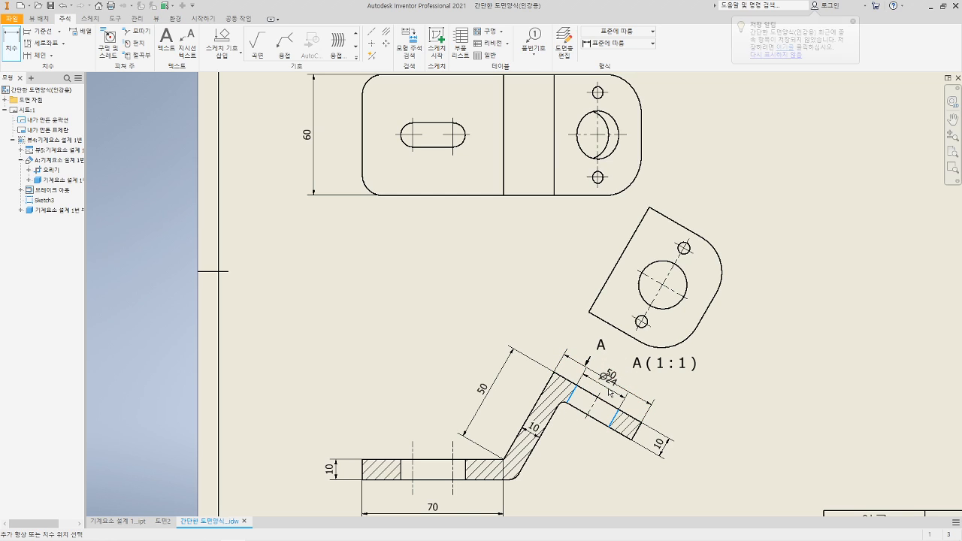
{"action": "left_click", "coordinate": [611, 392]}
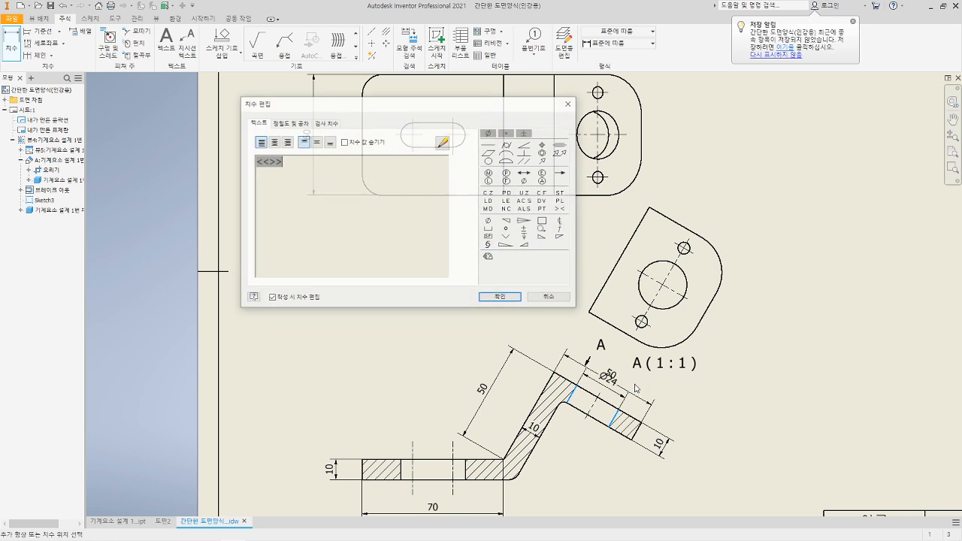
{"action": "left_click", "coordinate": [499, 303]}
{"action": "key", "text": "Escape"}
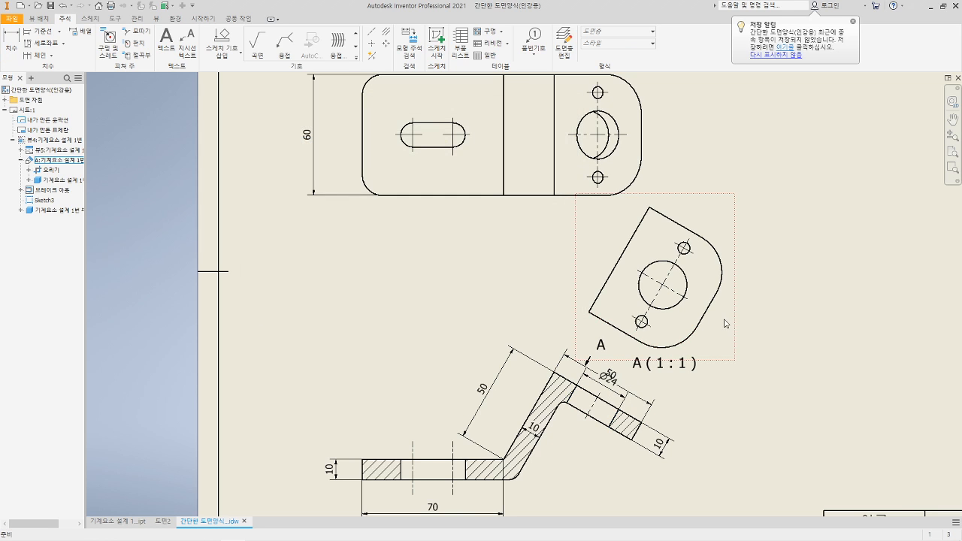
- Move auxiliary view A farther from the flange, and reposition the flange's length dimension and arrow A to clear the hole diameter dimension
{"action": "left_click_drag", "start_coordinate": [730, 320], "coordinate": [745, 302]}
{"action": "left_click_drag", "start_coordinate": [610, 370], "coordinate": [577, 385]}
{"action": "double_click", "coordinate": [616, 366]}
{"action": "key", "text": "Escape"}
{"action": "left_click", "coordinate": [759, 437]}
{"action": "middle_click_drag", "start_coordinate": [628, 479], "coordinate": [643, 432]}
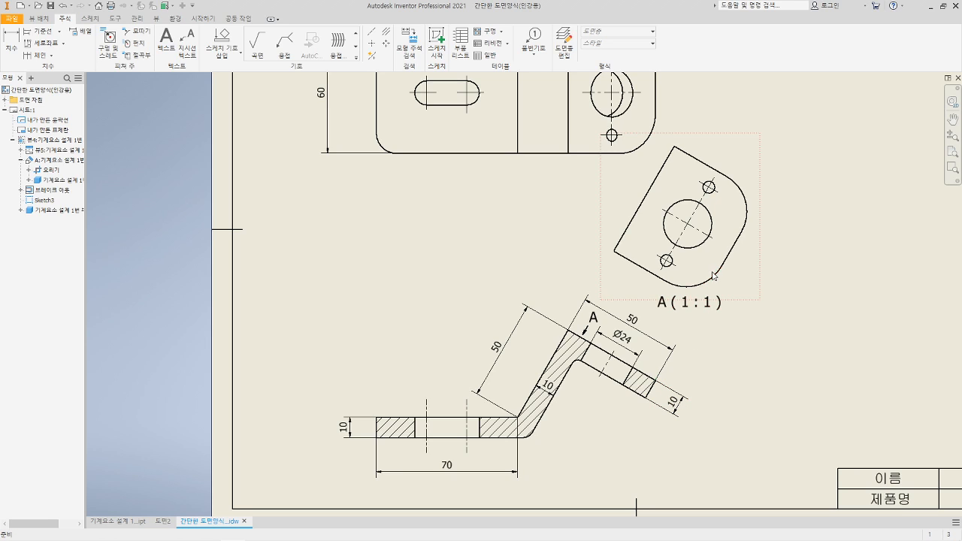
- Dimension the upper small hole's diameter in auxiliary view A, placing the value outside the flange outline
{"action": "left_click", "coordinate": [709, 187]}
{"action": "key", "text": "Escape"}
{"action": "middle_click_drag", "start_coordinate": [734, 263], "coordinate": [731, 319]}
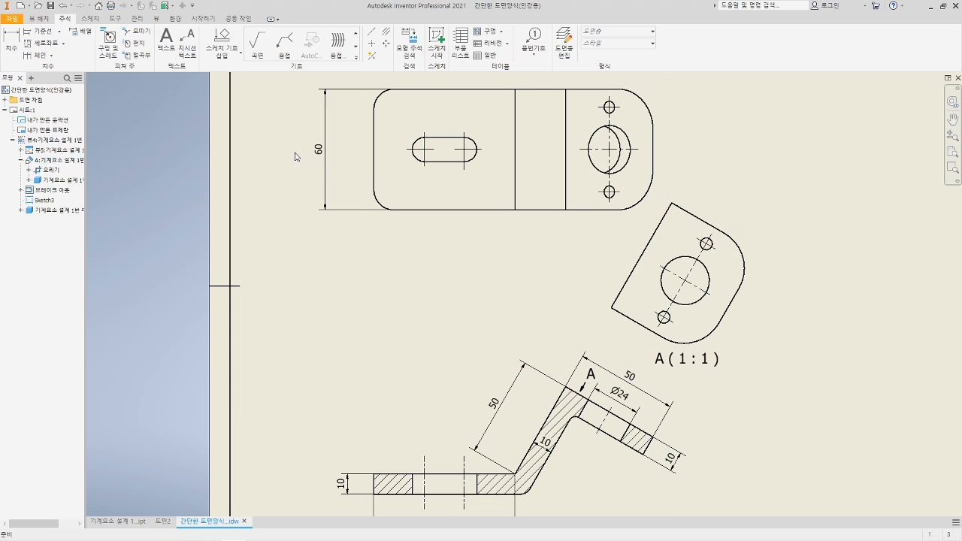
{"action": "left_click", "coordinate": [13, 46]}
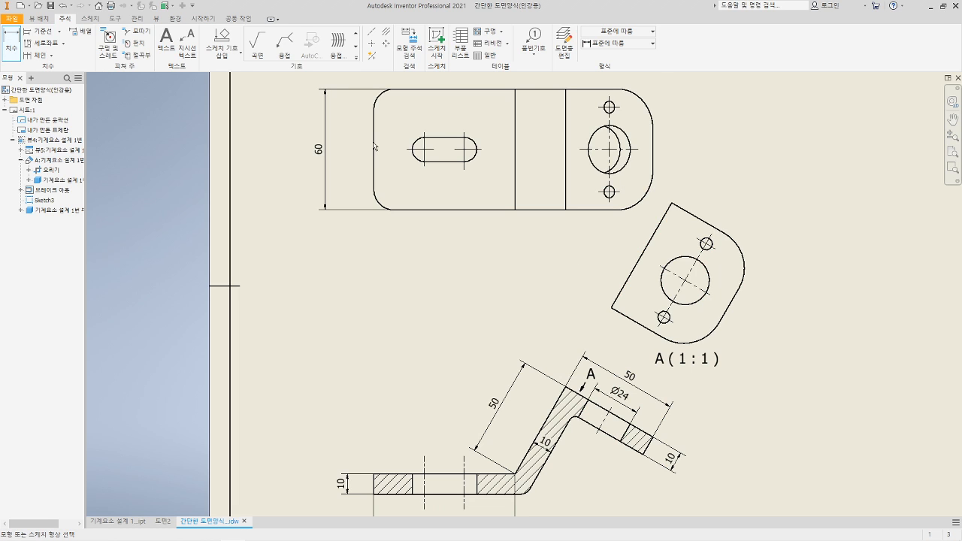
{"action": "scroll", "coordinate": [707, 242], "scroll_direction": "up", "scroll_amount": 5}
{"action": "left_click", "coordinate": [707, 242]}
{"action": "scroll", "coordinate": [788, 178], "scroll_direction": "down", "scroll_amount": 4}
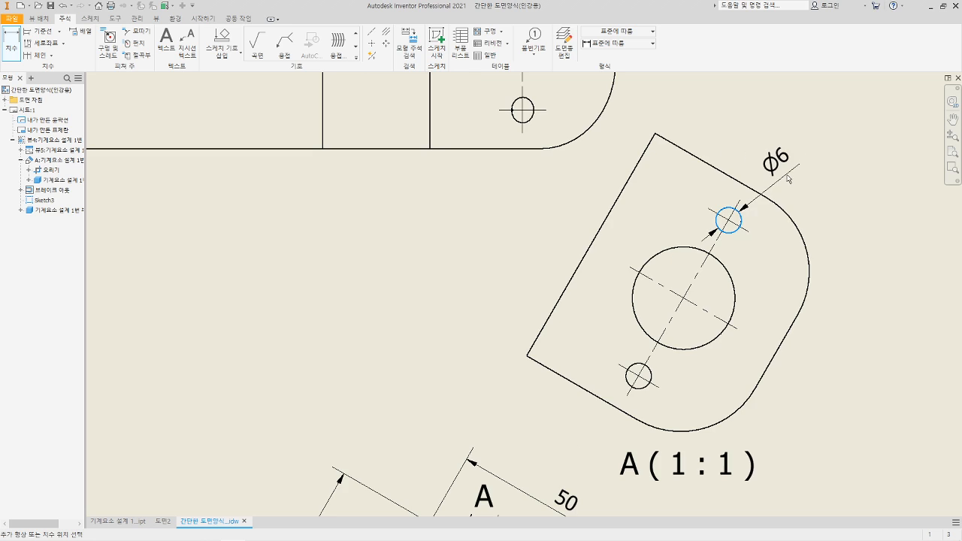
{"action": "left_click", "coordinate": [787, 174]}
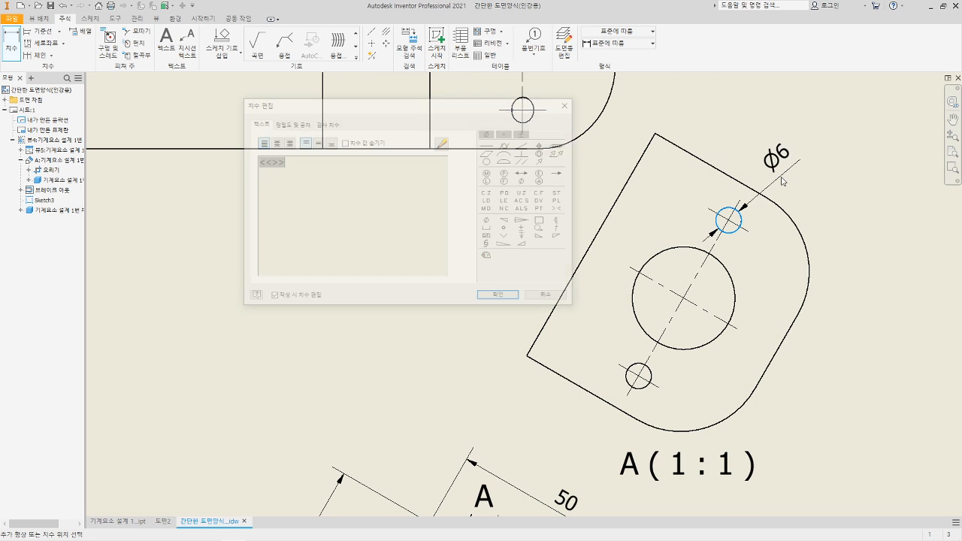
{"action": "left_click", "coordinate": [497, 297]}
- Append "관통" to the small hole's diameter dimension in auxiliary view A, and shift its text farther from the outline
{"action": "mouse_move", "coordinate": [592, 351]}
{"action": "middle_mouse_down"}
{"action": "mouse_move", "coordinate": [545, 255]}
{"action": "mouse_move", "coordinate": [526, 338]}
{"action": "mouse_move", "coordinate": [519, 235]}
{"action": "middle_mouse_up"}
{"action": "scroll", "coordinate": [522, 229], "scroll_direction": "down", "scroll_amount": 3}
{"action": "middle_click_drag", "start_coordinate": [674, 181], "coordinate": [639, 343]}
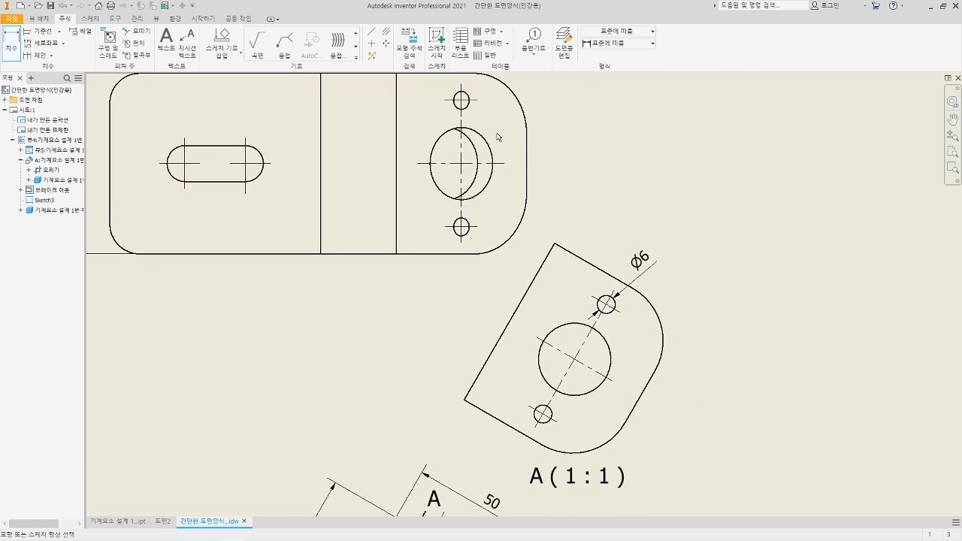
{"action": "double_click", "coordinate": [642, 267]}
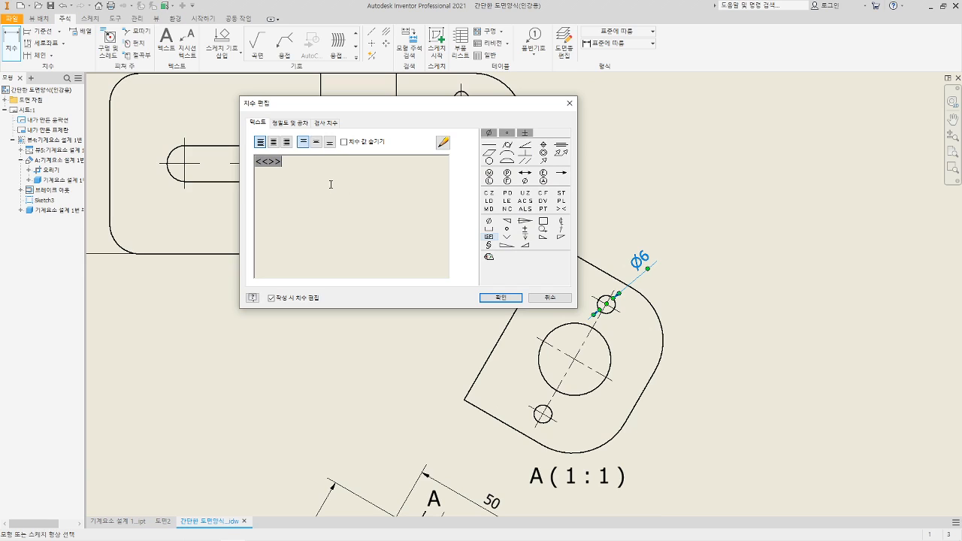
{"action": "type", "text": "(7)"}
{"action": "key", "text": "BackSpace"}
{"action": "key", "text": "BackSpace"}
{"action": "key", "text": "BackSpace"}
{"action": "type", "text": "관ㅌ"}
{"action": "left_click", "coordinate": [501, 298]}
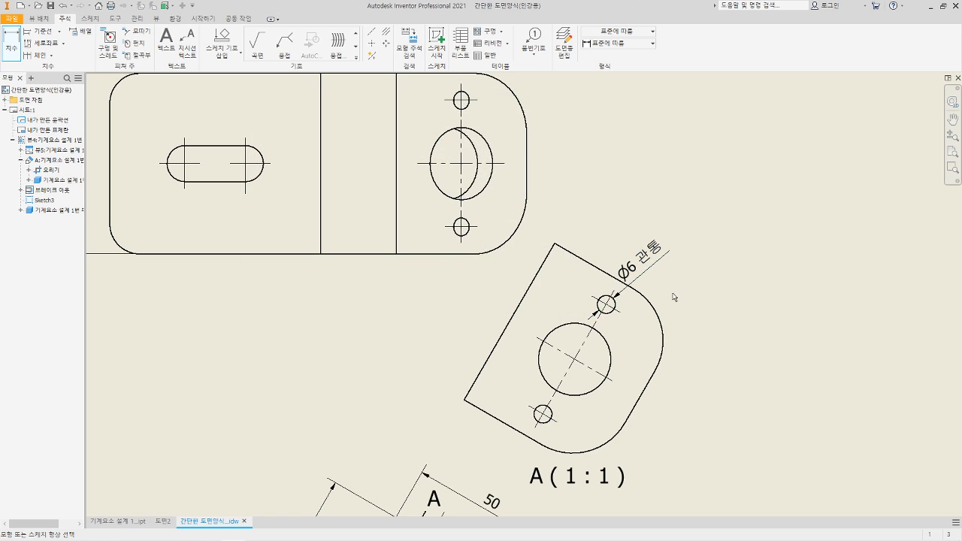
{"action": "left_click_drag", "start_coordinate": [640, 276], "coordinate": [664, 274]}
- Try to dimension the slot's centre distance in the top view using the two center marks
{"action": "middle_click_drag", "start_coordinate": [709, 378], "coordinate": [704, 303]}
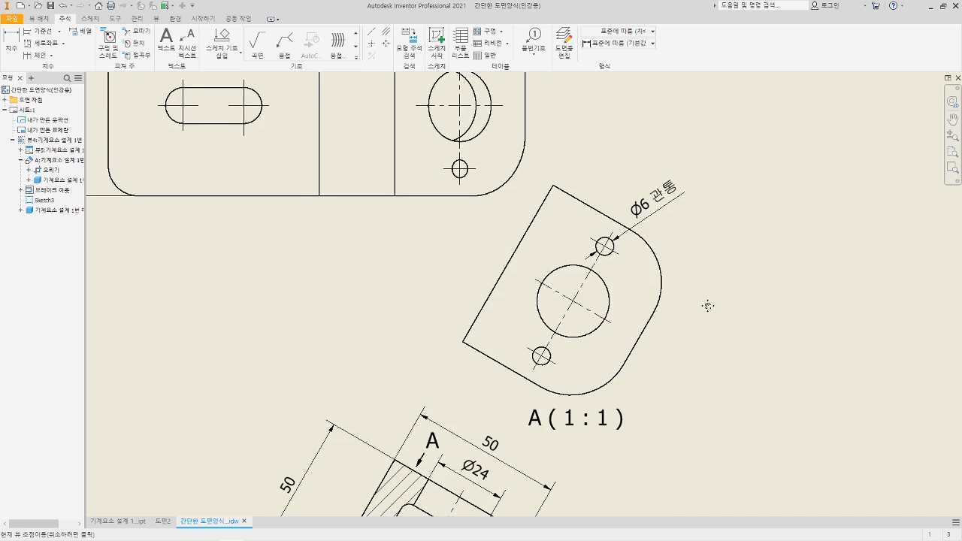
{"action": "scroll", "coordinate": [708, 305], "scroll_direction": "down", "scroll_amount": 2}
{"action": "scroll", "coordinate": [714, 359], "scroll_direction": "down", "scroll_amount": 3}
{"action": "scroll", "coordinate": [735, 358], "scroll_direction": "up", "scroll_amount": 2}
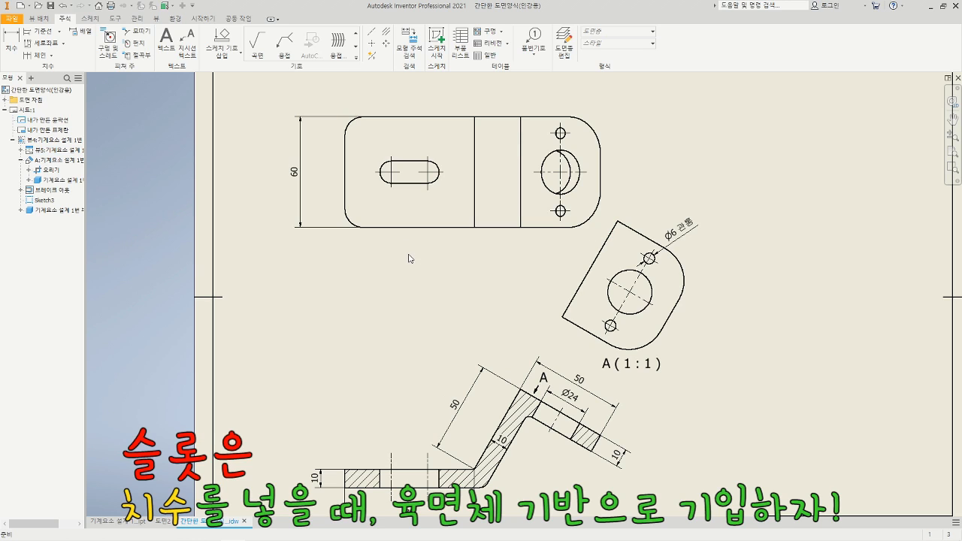
{"action": "left_click", "coordinate": [11, 43]}
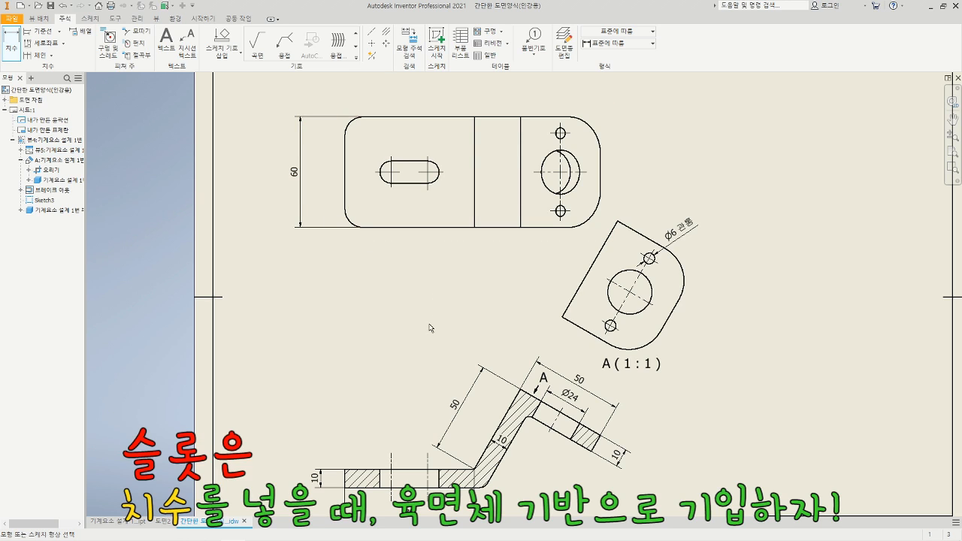
{"action": "middle_click_drag", "start_coordinate": [418, 367], "coordinate": [414, 347]}
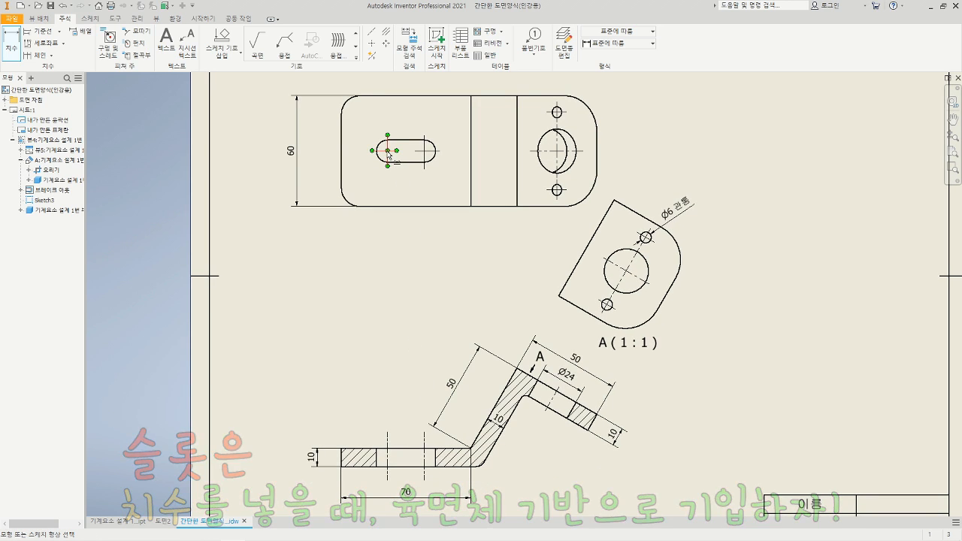
{"action": "left_click", "coordinate": [426, 151]}
{"action": "left_click", "coordinate": [425, 152]}
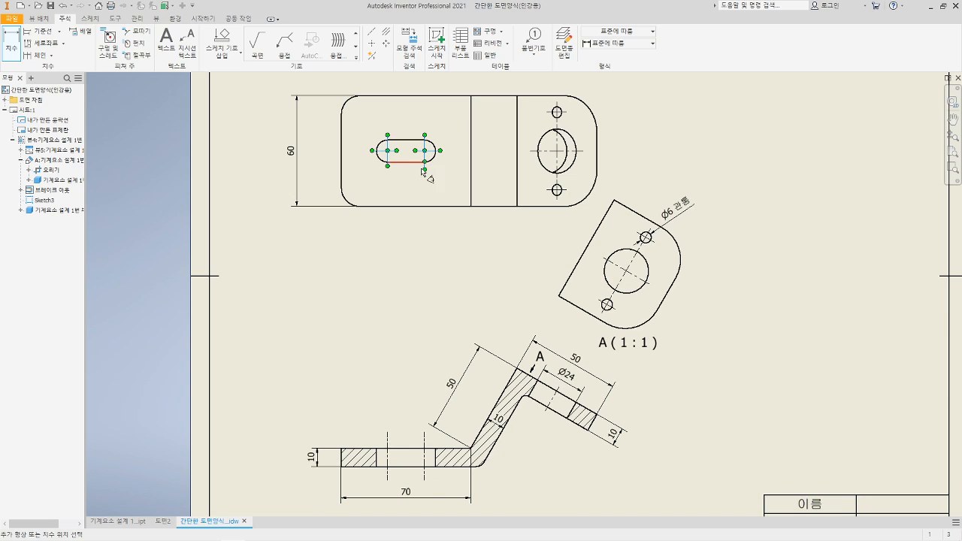
{"action": "left_click", "coordinate": [410, 189]}
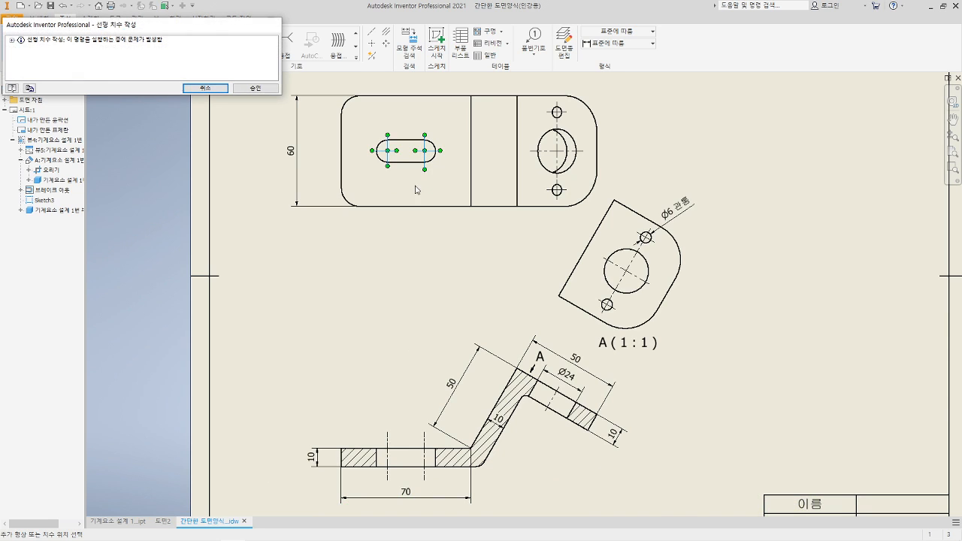
{"action": "left_click", "coordinate": [205, 89]}
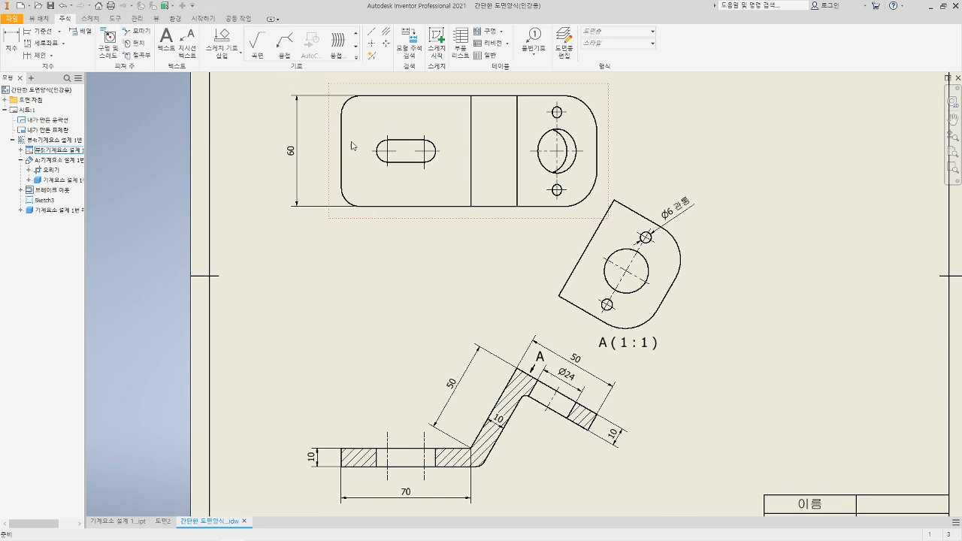
- Dimension the slot's centre-to-centre distance below it and the slot's width beside it in the top view
{"action": "left_click", "coordinate": [381, 164]}
{"action": "left_click", "coordinate": [435, 158]}
{"action": "left_click", "coordinate": [415, 194]}
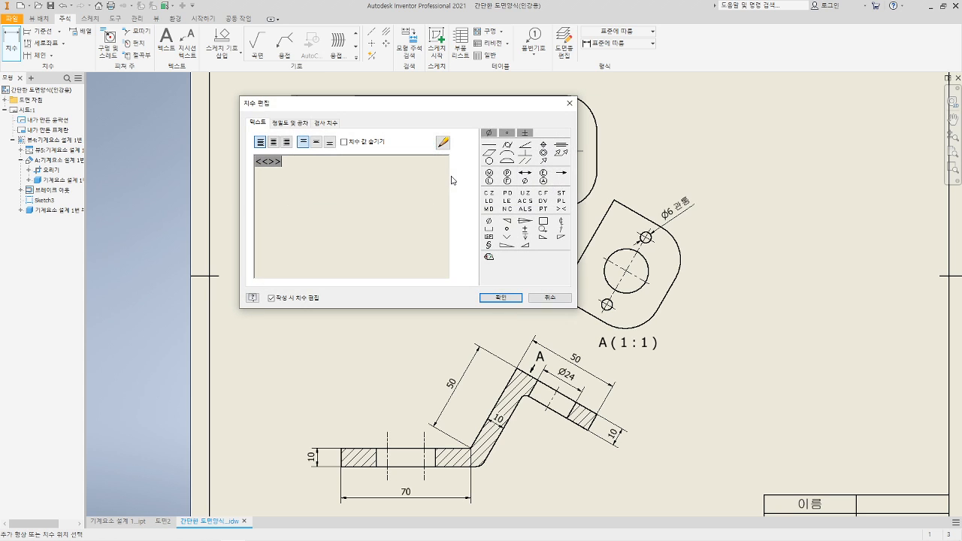
{"action": "left_click", "coordinate": [498, 297]}
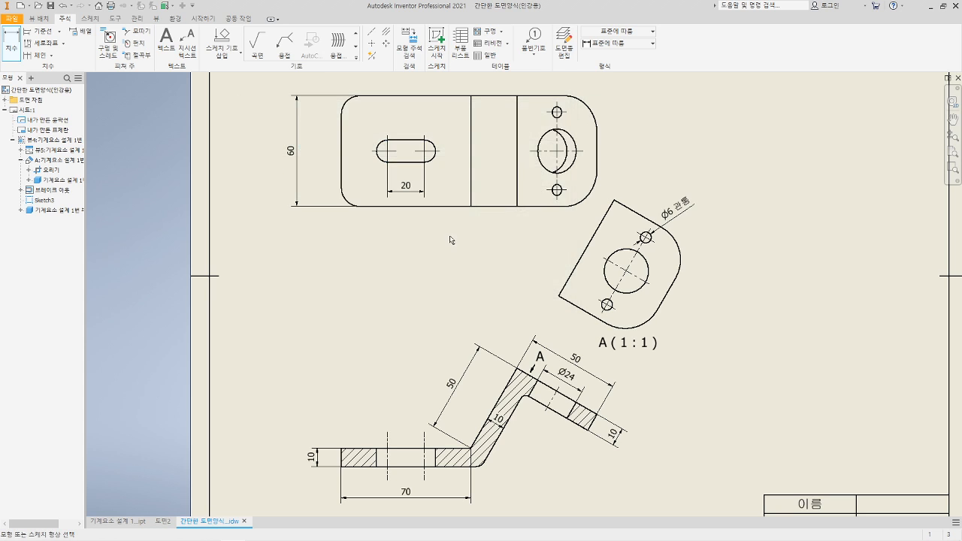
{"action": "left_click", "coordinate": [414, 163]}
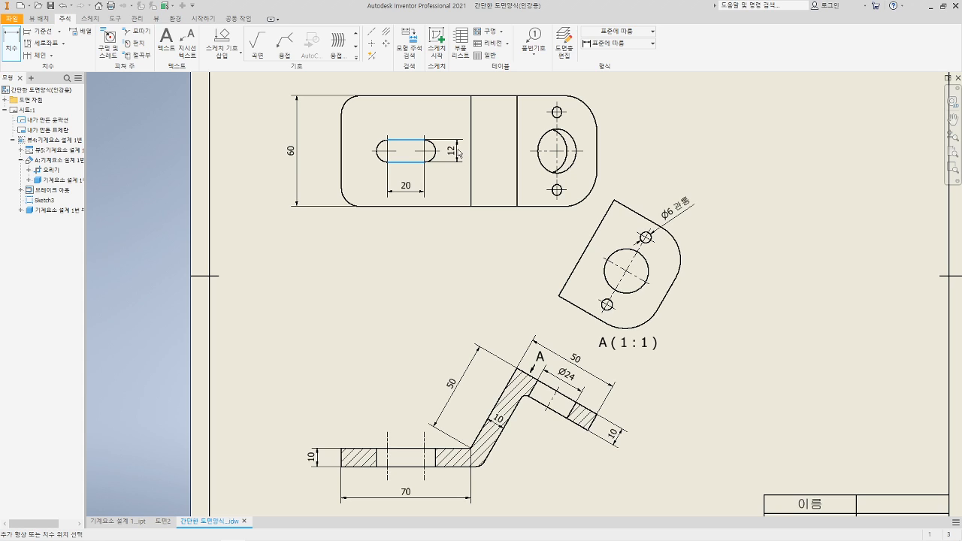
{"action": "left_click", "coordinate": [458, 153]}
{"action": "left_click", "coordinate": [493, 297]}
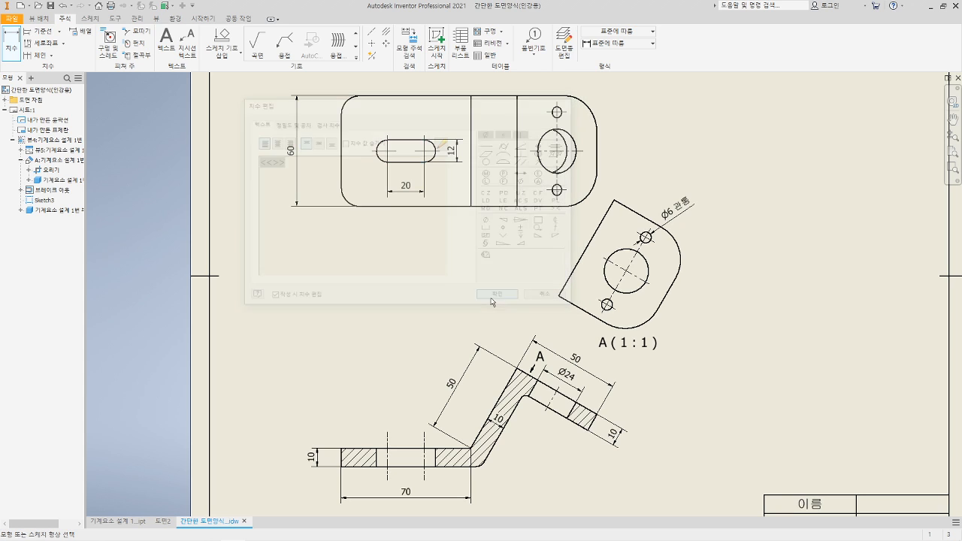
{"action": "key", "text": "Escape"}
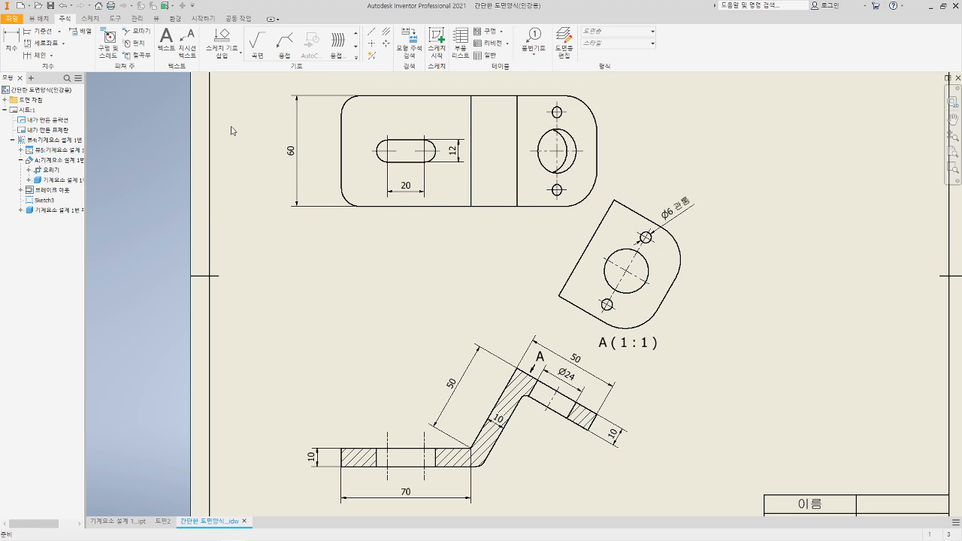
- Dimension the radius of the slot's end arc farthest from the bend in the top view, placing the value outside the slot
{"action": "left_click", "coordinate": [11, 41]}
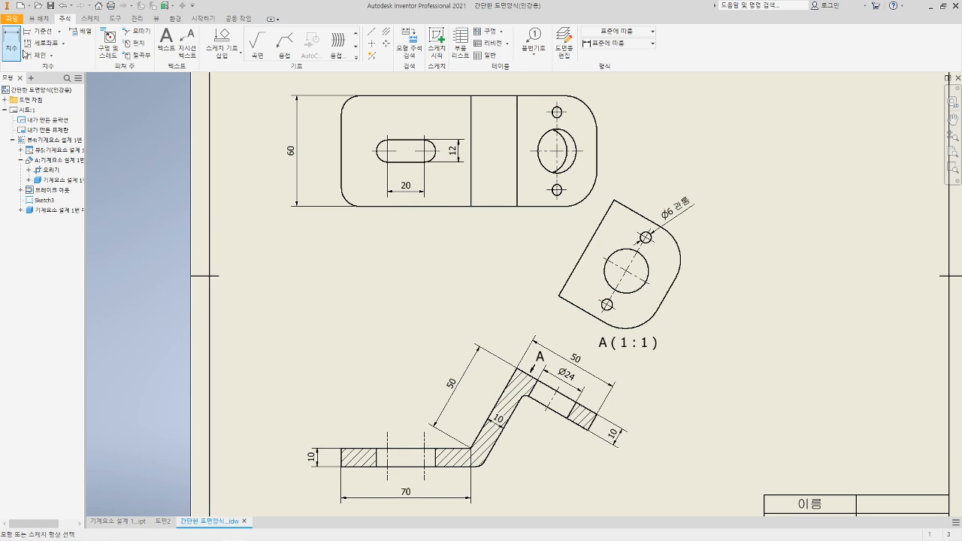
{"action": "left_click", "coordinate": [382, 147]}
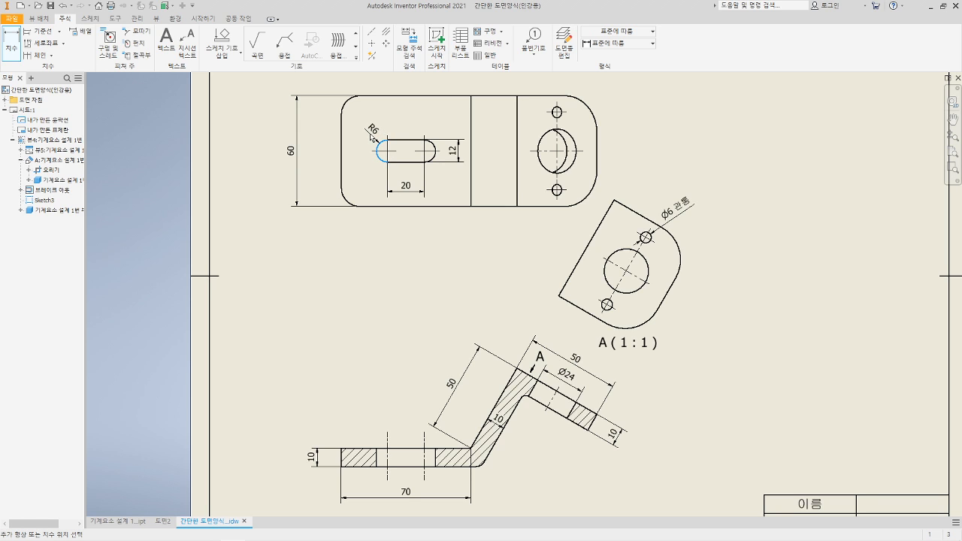
{"action": "left_click", "coordinate": [370, 138]}
{"action": "left_click", "coordinate": [492, 297]}
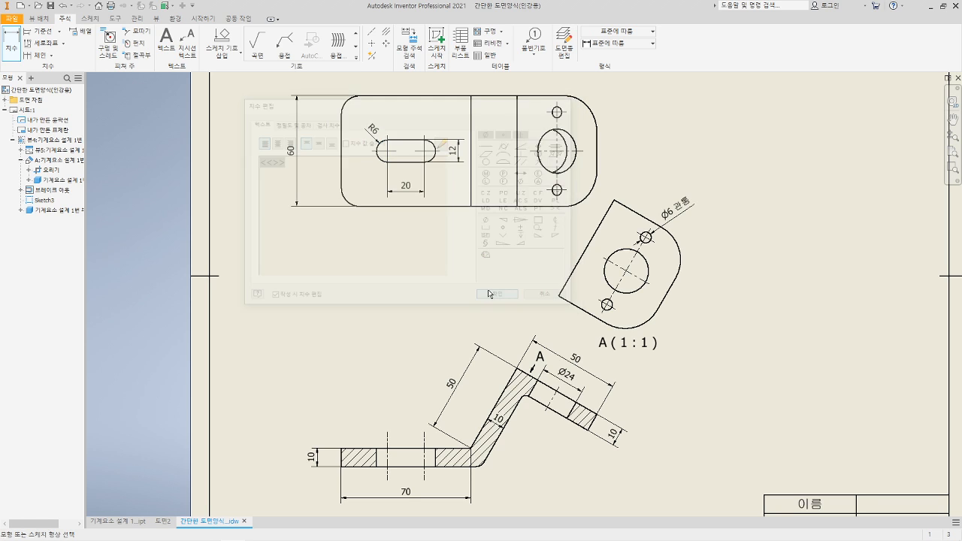
{"action": "key", "text": "Escape"}
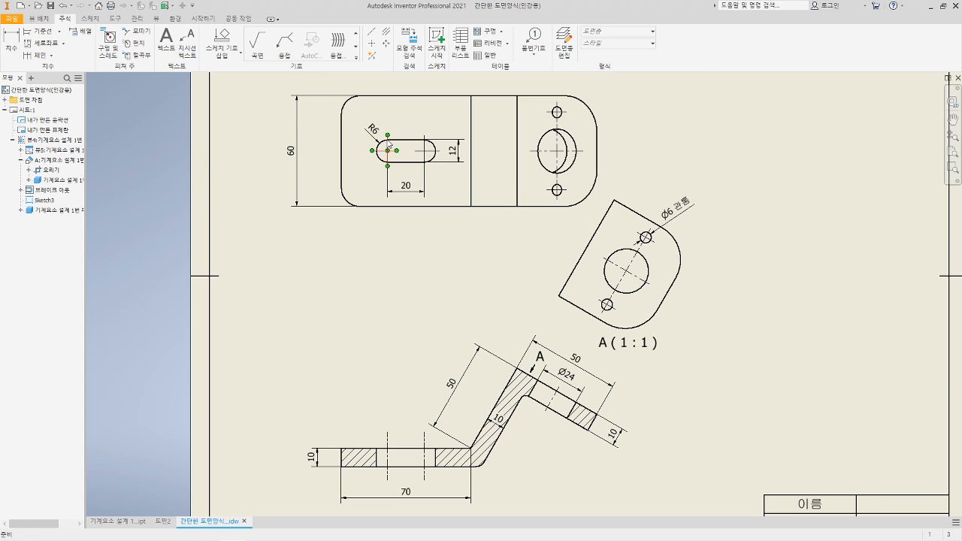
- Hide the measured value of the slot's radius dimension and show it as (R) instead
{"action": "scroll", "coordinate": [388, 146], "scroll_direction": "up", "scroll_amount": 3}
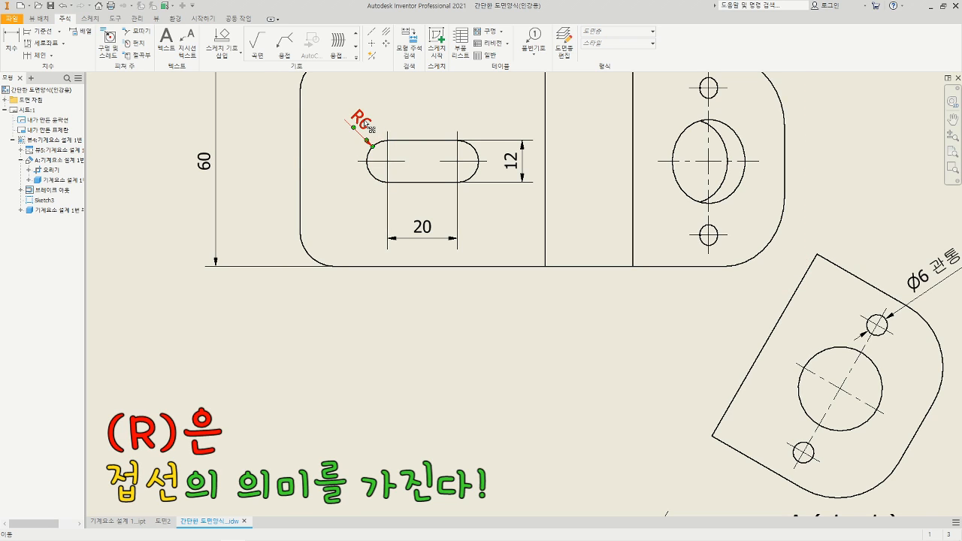
{"action": "double_click", "coordinate": [366, 124]}
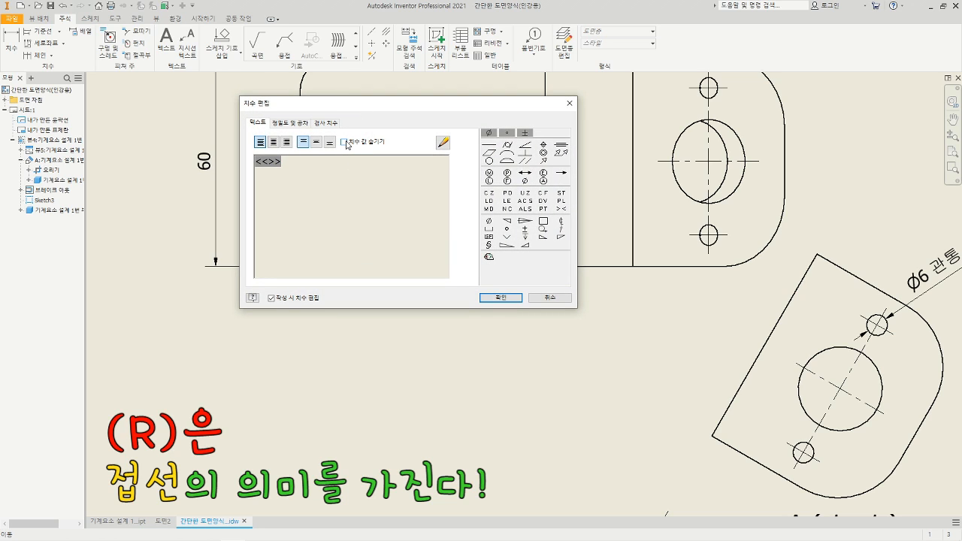
{"action": "left_click", "coordinate": [344, 142]}
{"action": "left_click", "coordinate": [499, 298]}
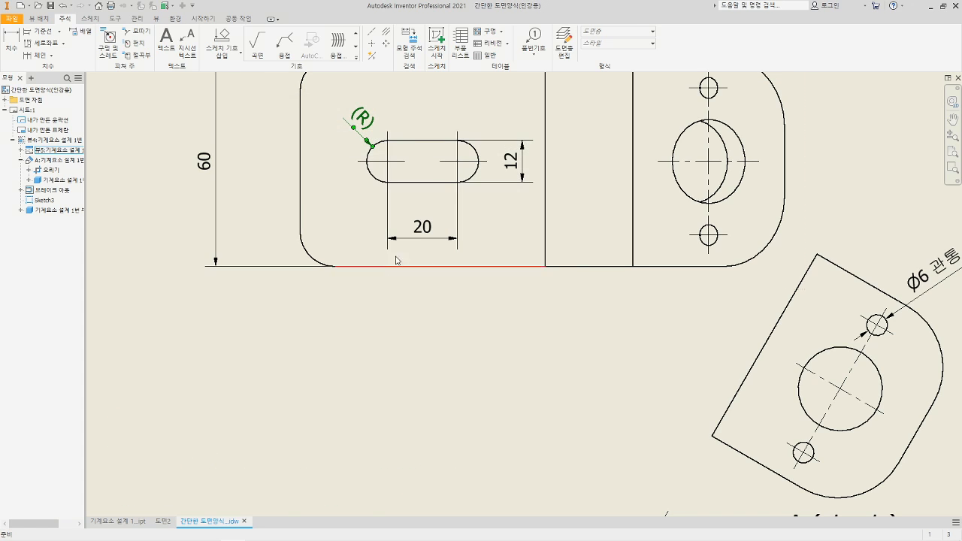
{"action": "key", "text": "Escape"}
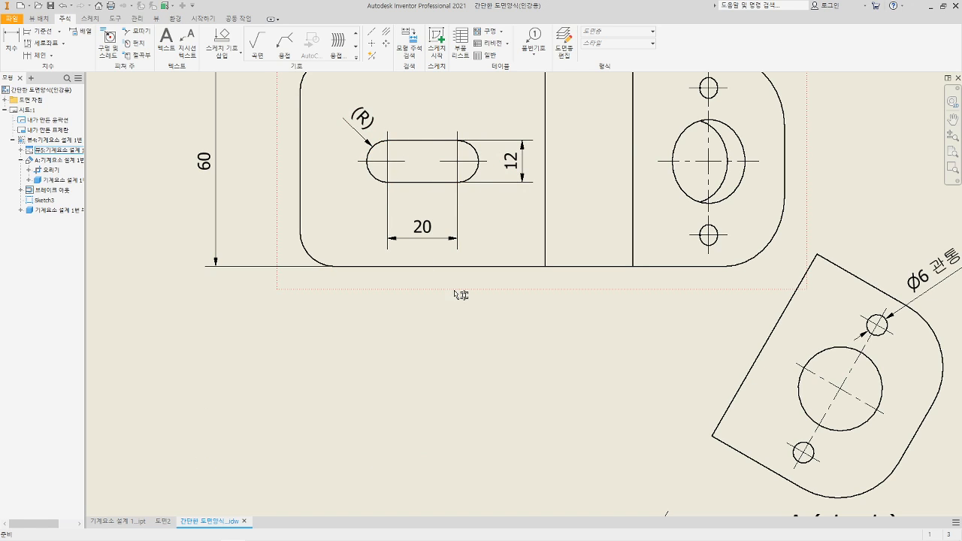
- Dimension the obtuse angle between the base's upper face and the inclined web in the front section view
{"action": "scroll", "coordinate": [502, 329], "scroll_direction": "down", "scroll_amount": 1}
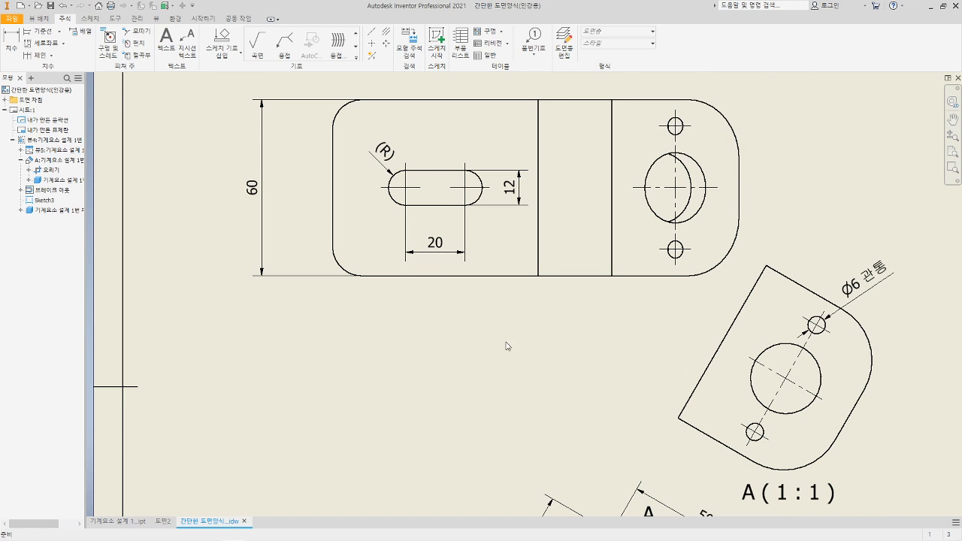
{"action": "scroll", "coordinate": [511, 359], "scroll_direction": "down", "scroll_amount": 2}
{"action": "middle_click_drag", "start_coordinate": [502, 375], "coordinate": [506, 290]}
{"action": "scroll", "coordinate": [503, 293], "scroll_direction": "down", "scroll_amount": 1}
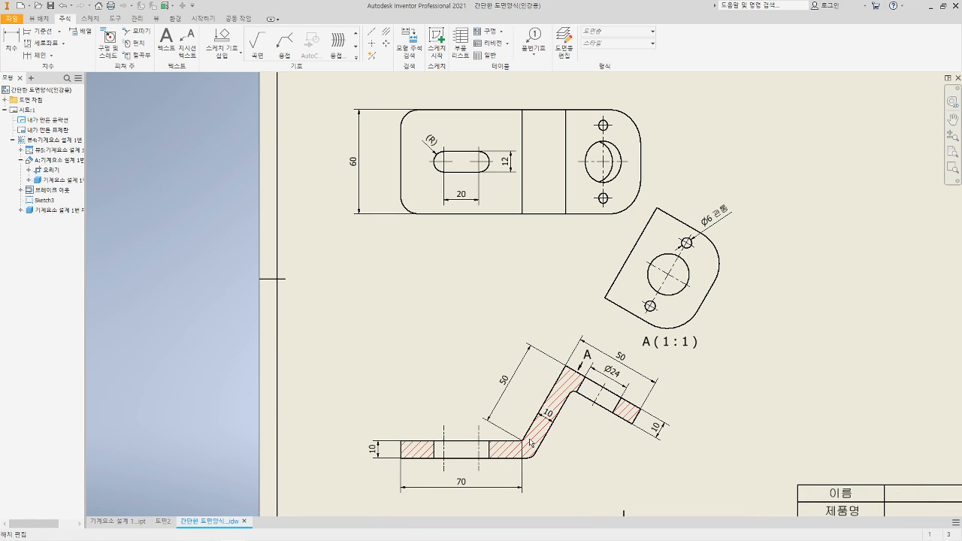
{"action": "left_click", "coordinate": [12, 47]}
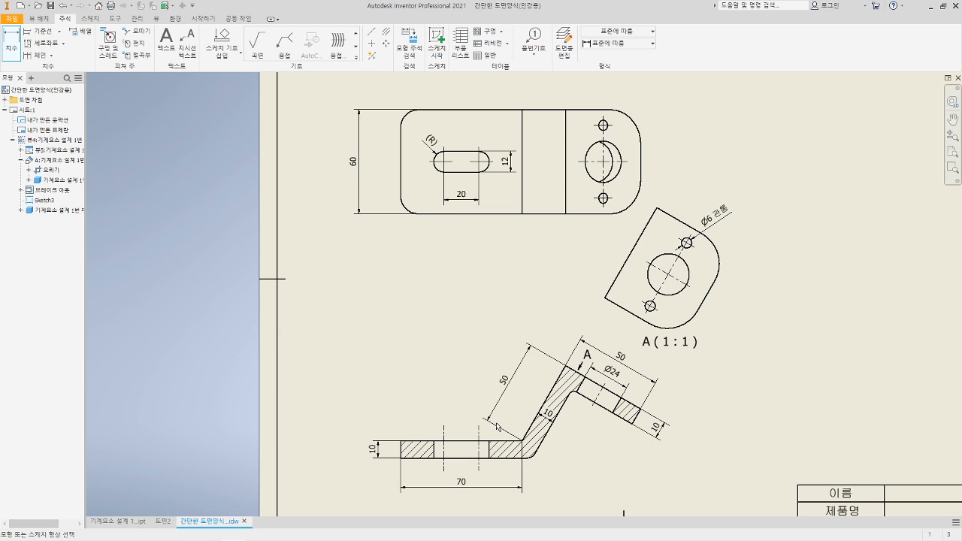
{"action": "left_click", "coordinate": [502, 441]}
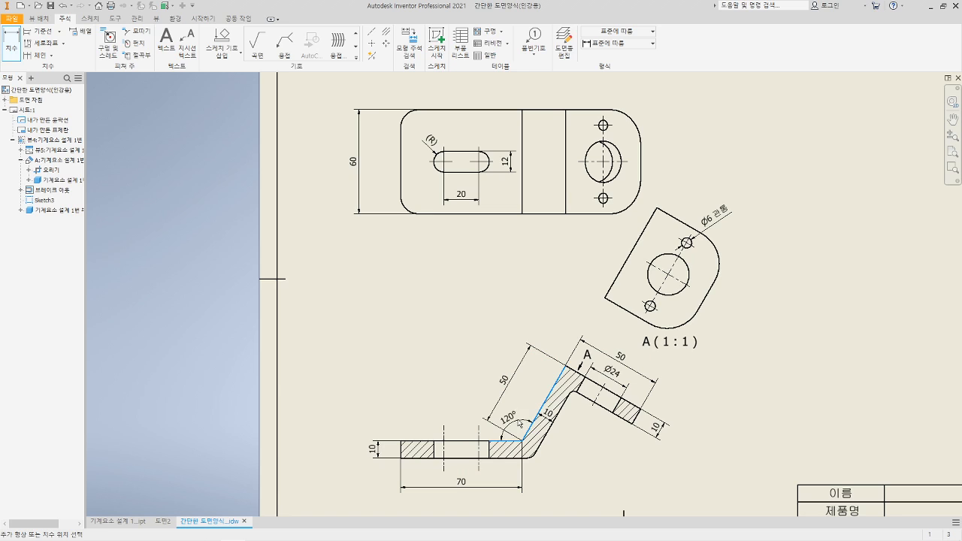
{"action": "left_click", "coordinate": [514, 421]}
{"action": "left_click", "coordinate": [498, 297]}
- Dimension the angle between the inclined web's inner face and the upper flange's underside, placing the arc below the flange
{"action": "left_click", "coordinate": [547, 411]}
{"action": "left_click", "coordinate": [546, 434]}
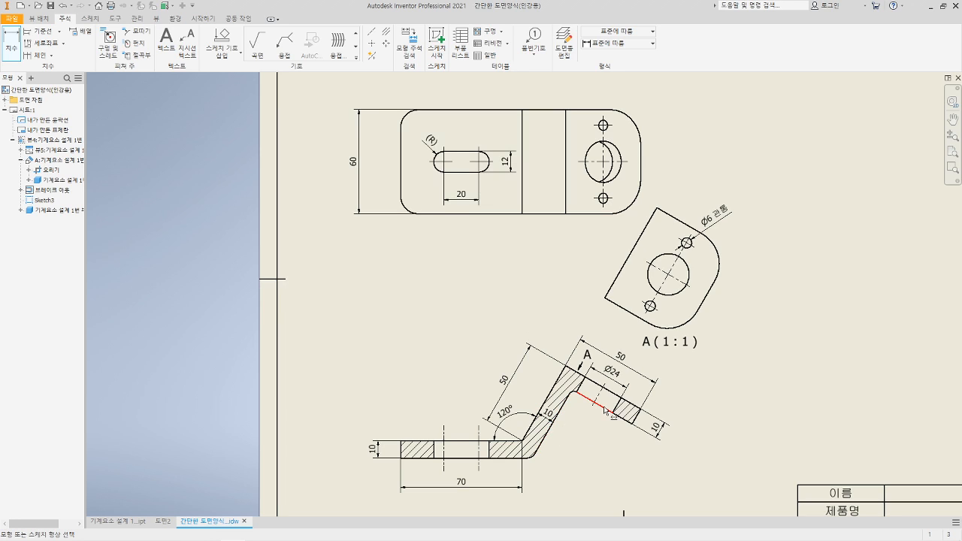
{"action": "left_click", "coordinate": [558, 415]}
{"action": "left_click", "coordinate": [593, 400]}
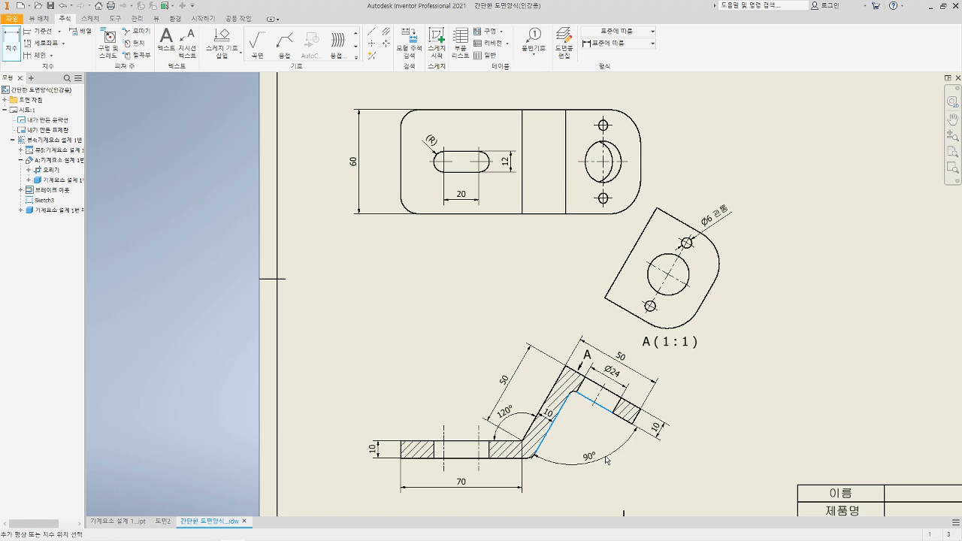
{"action": "left_click", "coordinate": [619, 437]}
{"action": "left_click", "coordinate": [505, 303]}
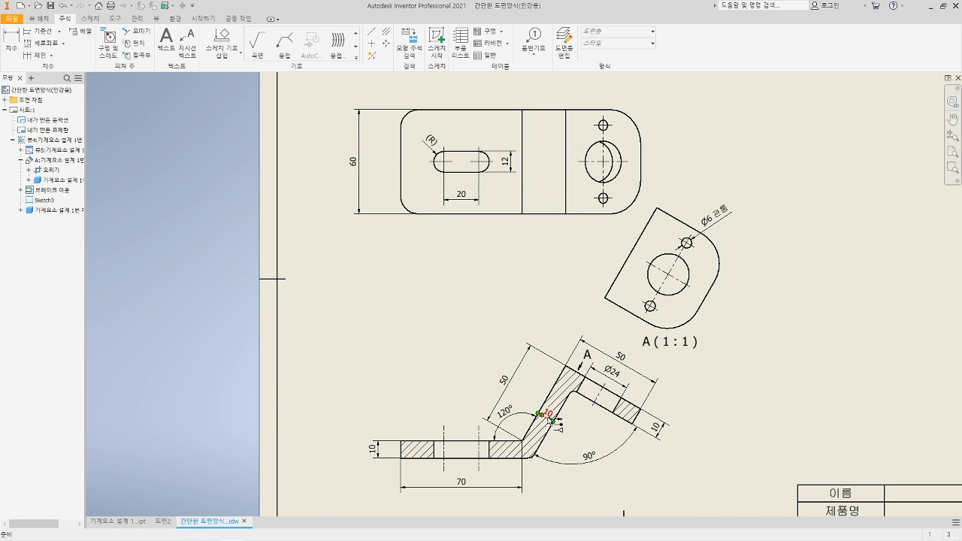
- Reposition the web's thickness dimension and bring the upper flange's thickness dimension closer to the outline in the section view
{"action": "left_click", "coordinate": [547, 419]}
{"action": "left_click_drag", "start_coordinate": [551, 421], "coordinate": [654, 436]}
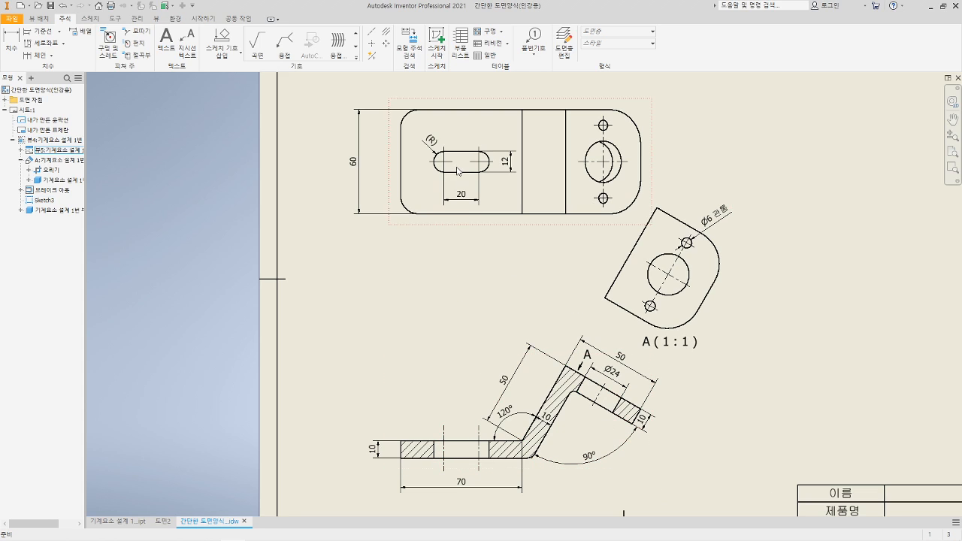
{"action": "left_click", "coordinate": [446, 198]}
{"action": "key", "text": "Escape"}
- Dimension the distance from the plate's straight end edge to the nearer slot centre, in line with the slot's centre-distance dimension
{"action": "key", "text": "d"}
{"action": "left_click", "coordinate": [402, 178]}
{"action": "left_click", "coordinate": [445, 162]}
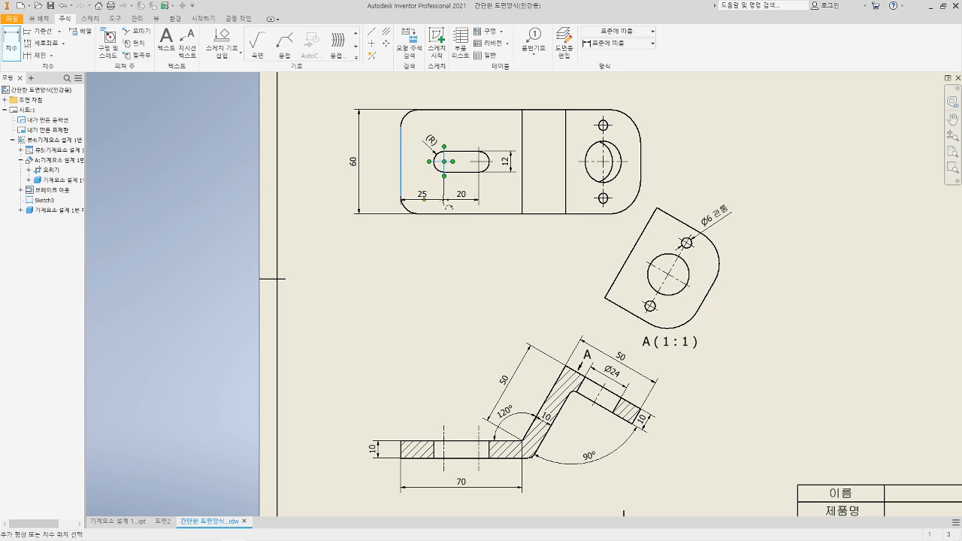
{"action": "left_click", "coordinate": [470, 212]}
{"action": "left_click", "coordinate": [551, 298]}
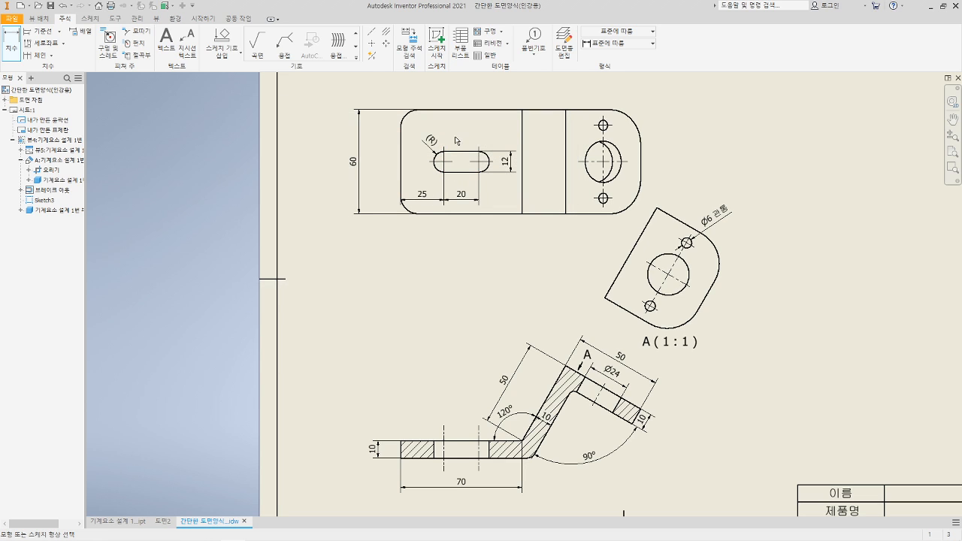
- Try a vertical dimension from the top view's upper edge to the slot's centre, and delete it again
{"action": "left_click", "coordinate": [461, 113]}
{"action": "left_click", "coordinate": [445, 161]}
{"action": "left_click", "coordinate": [418, 155]}
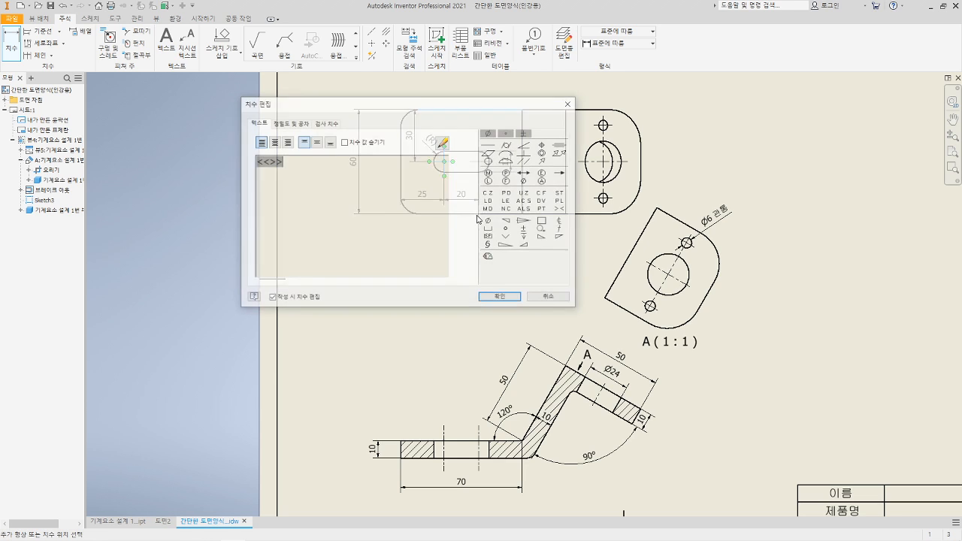
{"action": "left_click", "coordinate": [499, 296]}
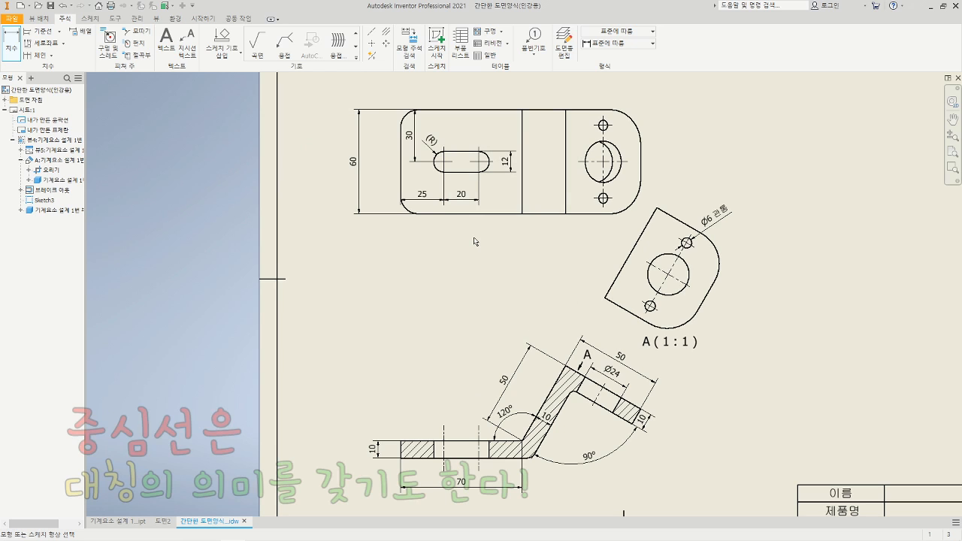
{"action": "key", "text": "Escape"}
{"action": "left_click_drag", "start_coordinate": [418, 148], "coordinate": [413, 136]}
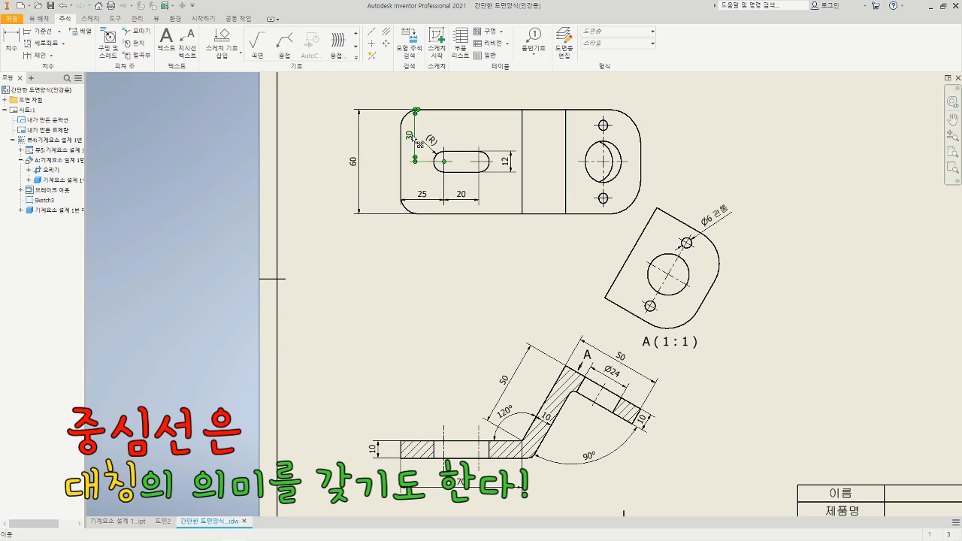
{"action": "key", "text": "Delete"}
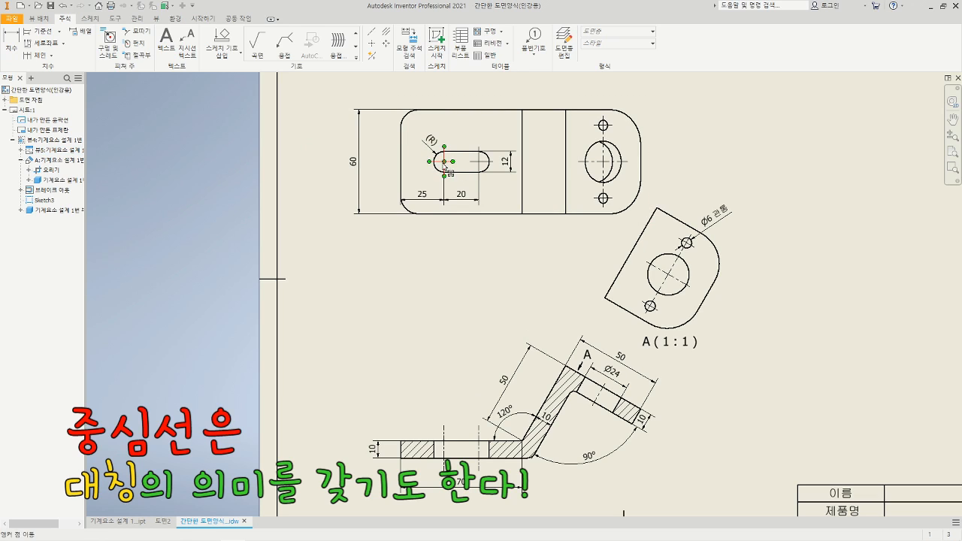
- Add a horizontal bisector centerline between the top view's two long edges and extend it past both ends of the outline
{"action": "left_click", "coordinate": [385, 32]}
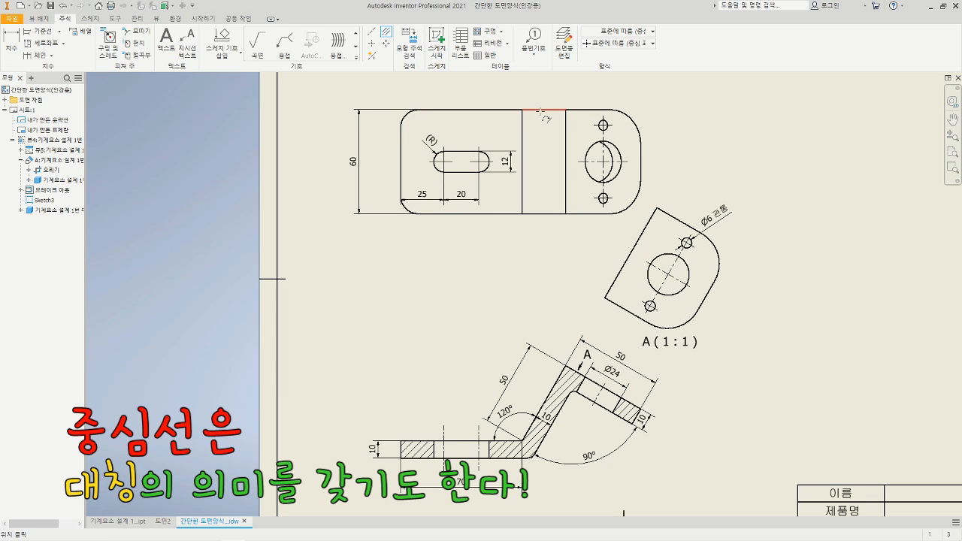
{"action": "left_click", "coordinate": [544, 215]}
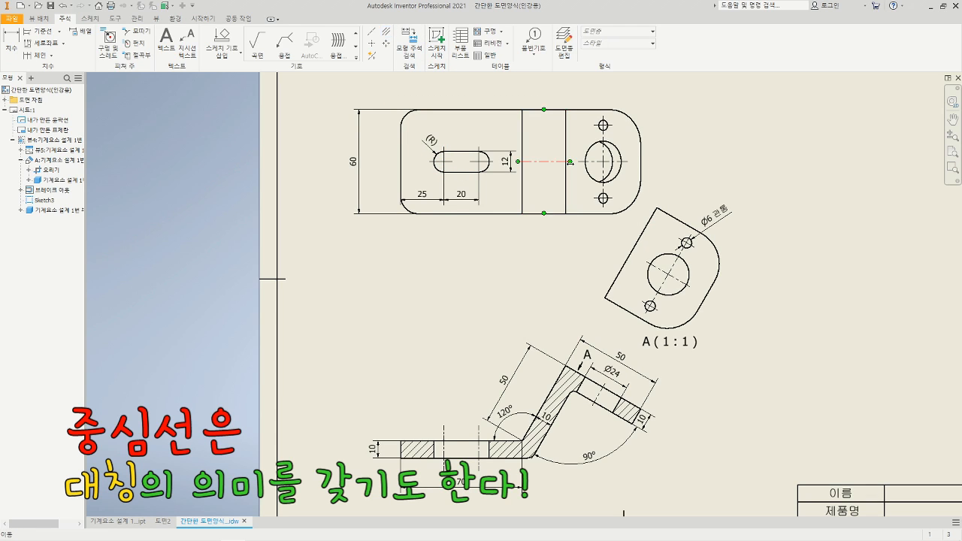
{"action": "left_click_drag", "start_coordinate": [655, 169], "coordinate": [658, 169]}
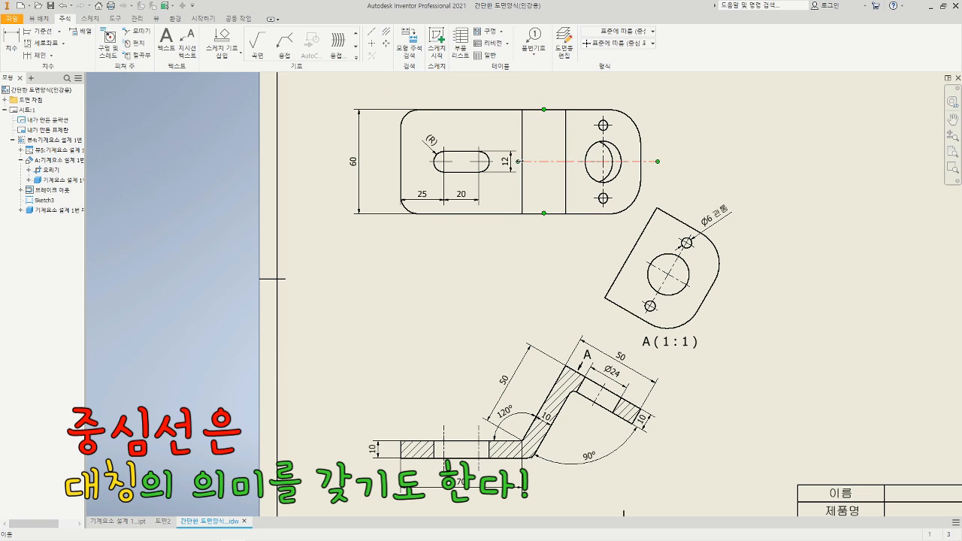
{"action": "left_click_drag", "start_coordinate": [386, 161], "coordinate": [387, 161]}
{"action": "left_click", "coordinate": [696, 156]}
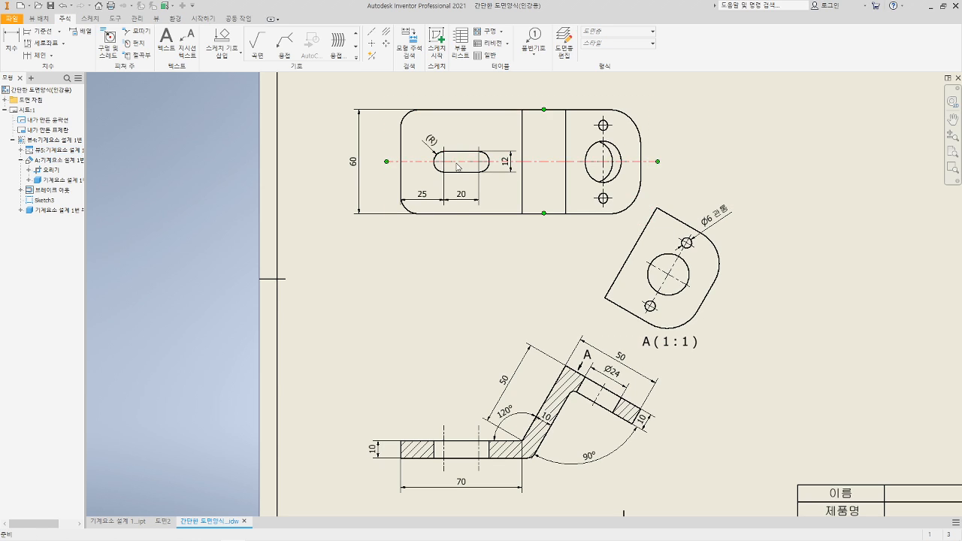
{"action": "left_click", "coordinate": [482, 172]}
- Dimension the distance from auxiliary view A's straight cropped edge to the large hole's centre, placing it outside the outline
{"action": "left_click", "coordinate": [4, 39]}
{"action": "left_click", "coordinate": [676, 296]}
{"action": "left_click", "coordinate": [630, 258]}
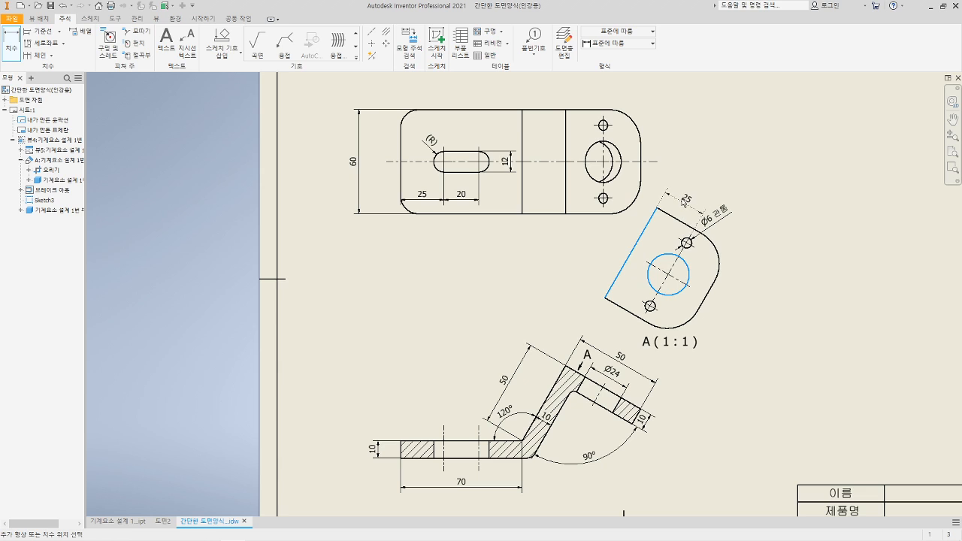
{"action": "left_click", "coordinate": [695, 253]}
{"action": "left_click", "coordinate": [505, 296]}
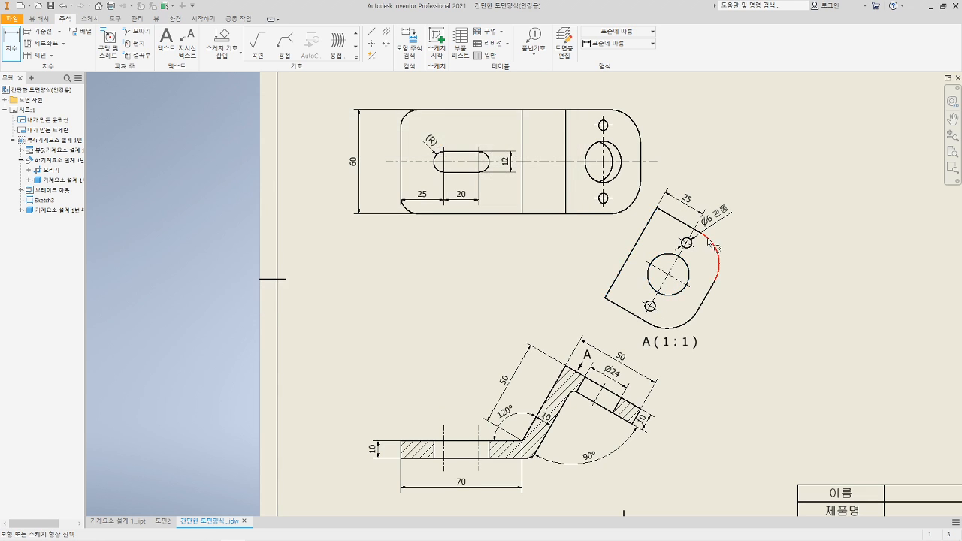
- Extend the large hole's center mark in auxiliary view A beyond the cropped edge and the opposite flange edge
{"action": "scroll", "coordinate": [695, 248], "scroll_direction": "up", "scroll_amount": 3}
{"action": "scroll", "coordinate": [683, 252], "scroll_direction": "up", "scroll_amount": 2}
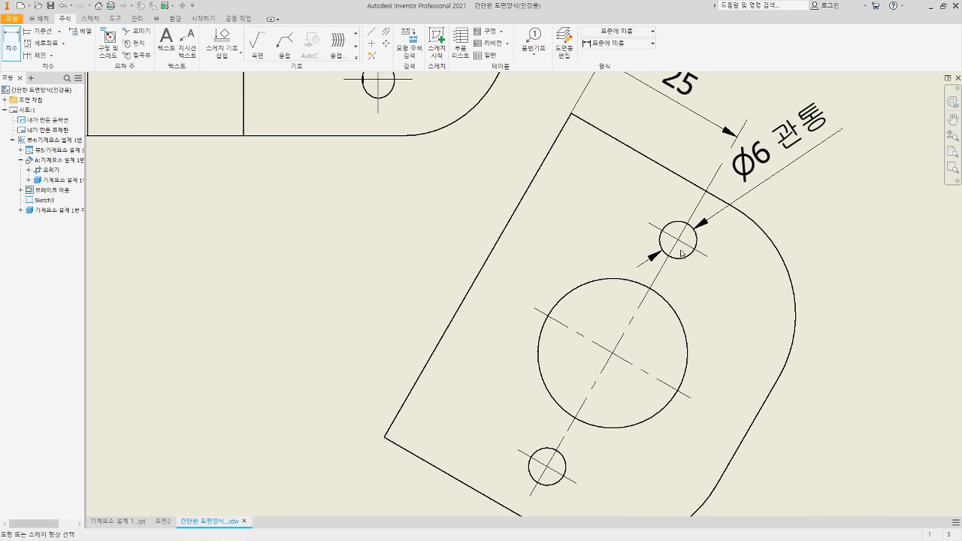
{"action": "scroll", "coordinate": [689, 261], "scroll_direction": "down", "scroll_amount": 1}
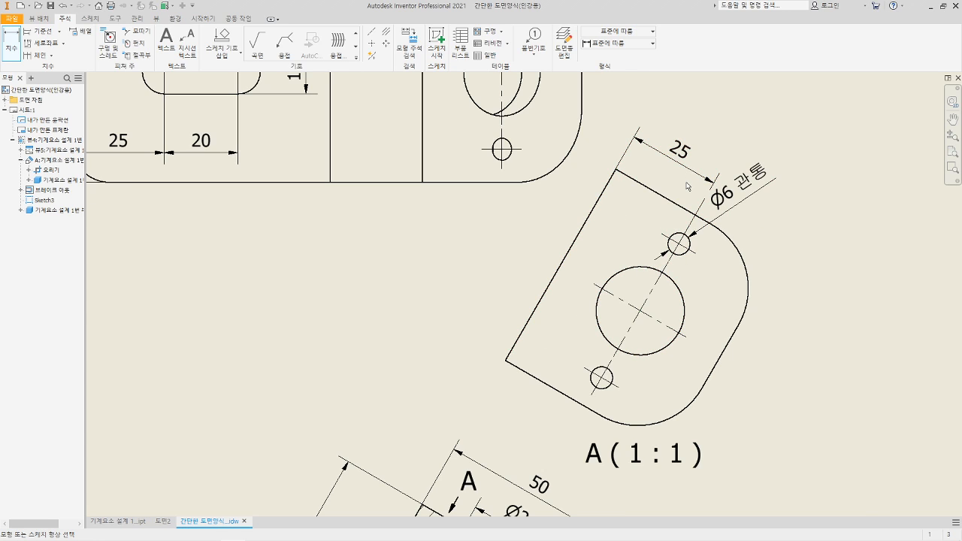
{"action": "middle_click_drag", "start_coordinate": [746, 321], "coordinate": [739, 281]}
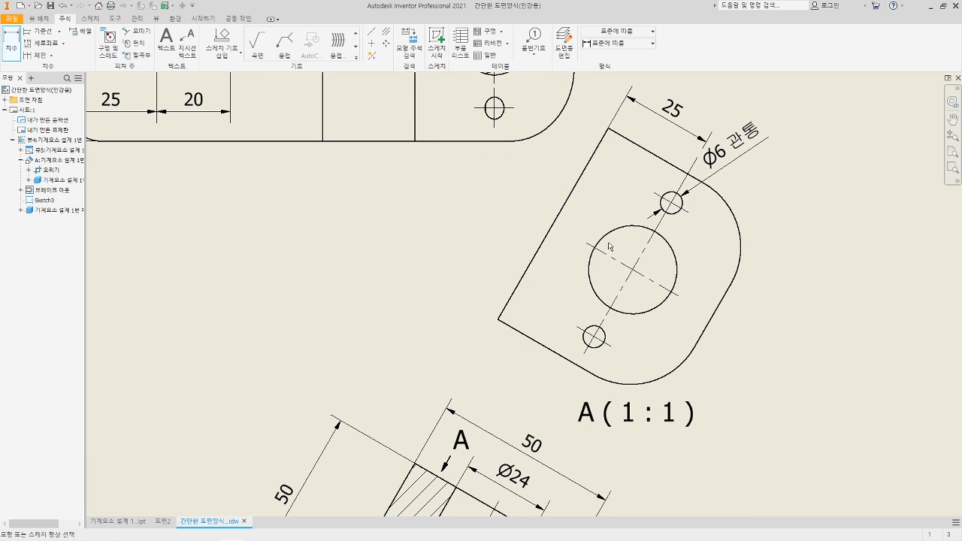
{"action": "left_click", "coordinate": [636, 235]}
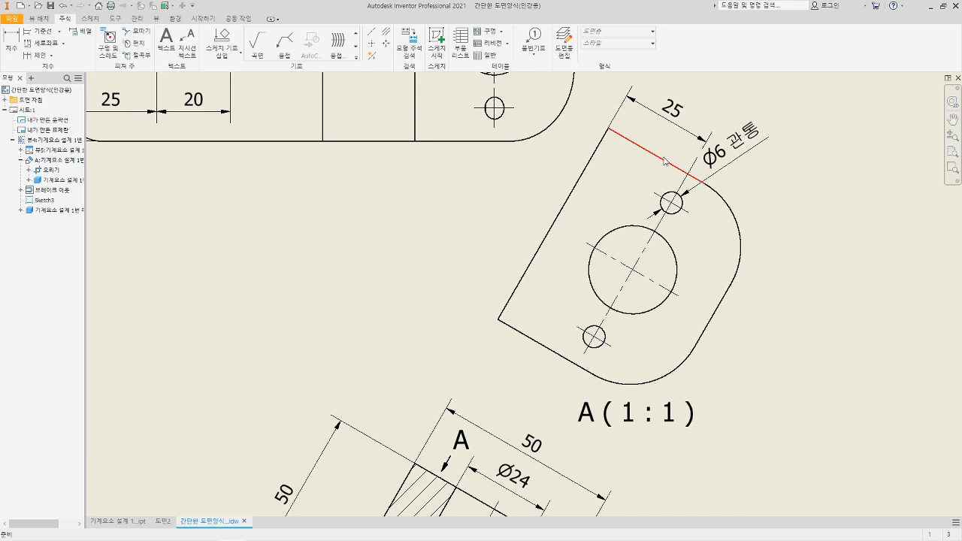
{"action": "left_click", "coordinate": [551, 350]}
{"action": "left_click", "coordinate": [586, 242]}
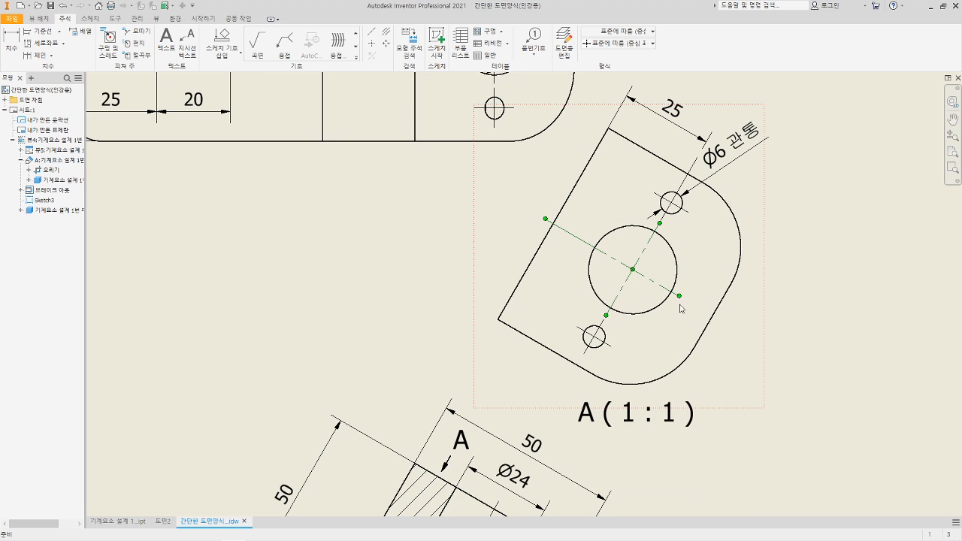
{"action": "left_click_drag", "start_coordinate": [679, 295], "coordinate": [726, 324]}
{"action": "left_click", "coordinate": [839, 346]}
- Dimension the distance from each small hole's centre to its nearest long flange edge in auxiliary view A, placing both outside the outline
{"action": "middle_click_drag", "start_coordinate": [823, 363], "coordinate": [798, 334]}
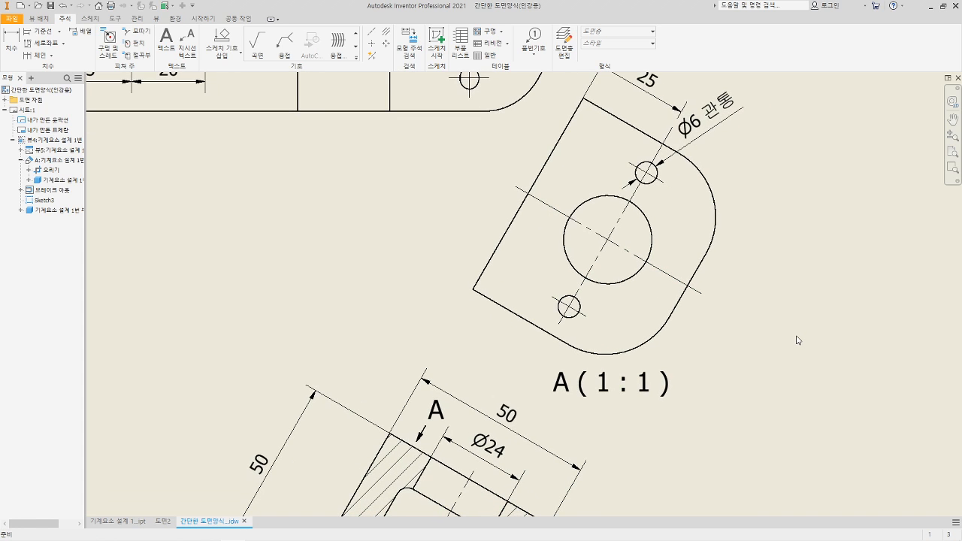
{"action": "key", "text": "d"}
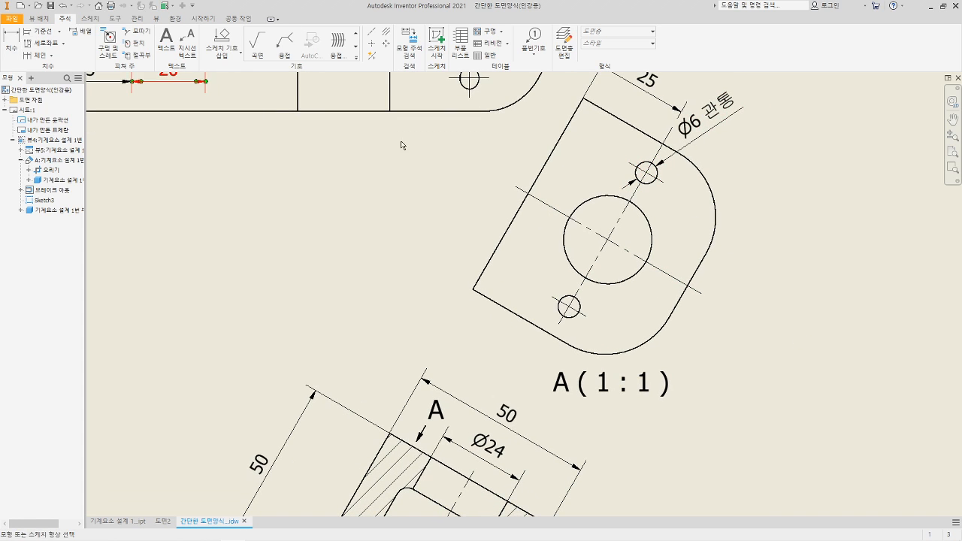
{"action": "left_click", "coordinate": [649, 137]}
{"action": "left_click", "coordinate": [651, 168]}
{"action": "left_click", "coordinate": [757, 226]}
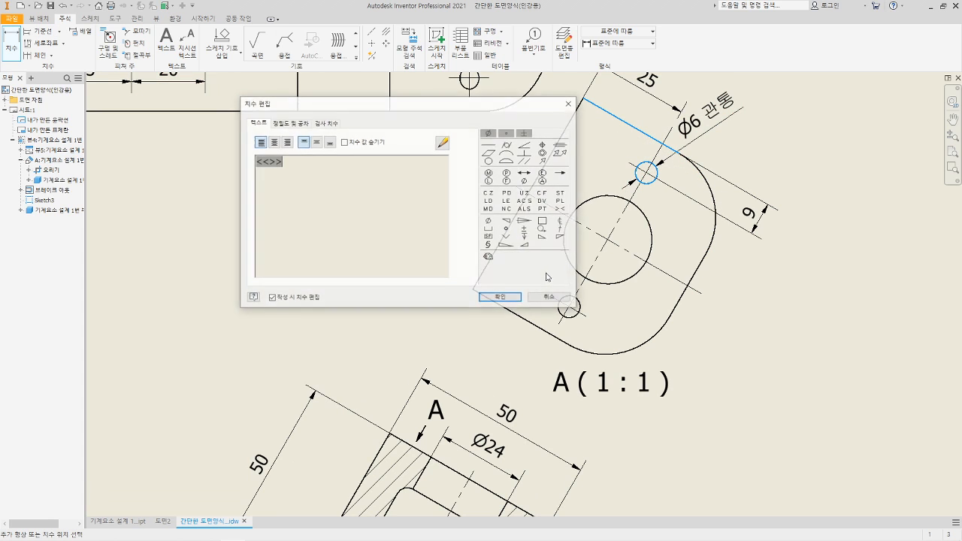
{"action": "left_click", "coordinate": [498, 298]}
{"action": "left_click", "coordinate": [561, 313]}
{"action": "left_click", "coordinate": [530, 322]}
{"action": "left_click", "coordinate": [496, 277]}
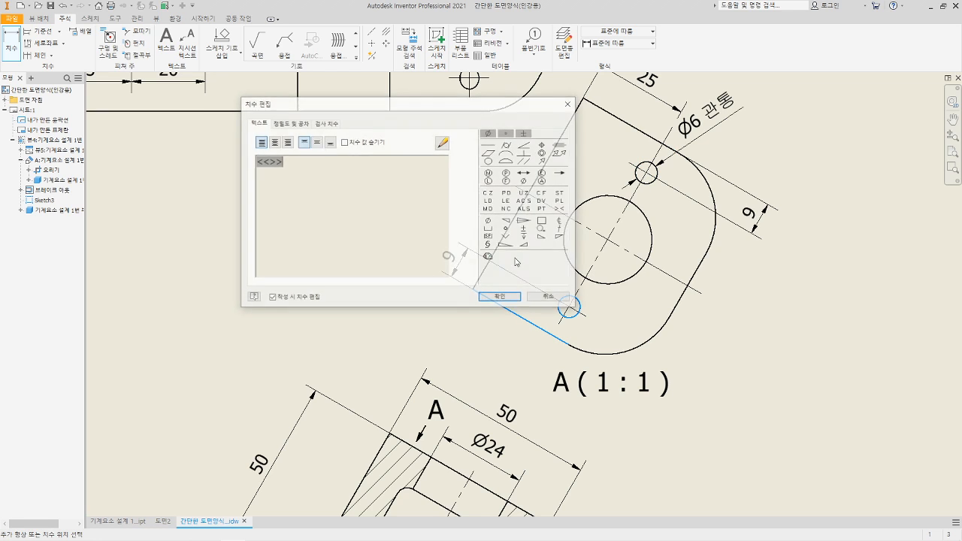
{"action": "left_click", "coordinate": [503, 298]}
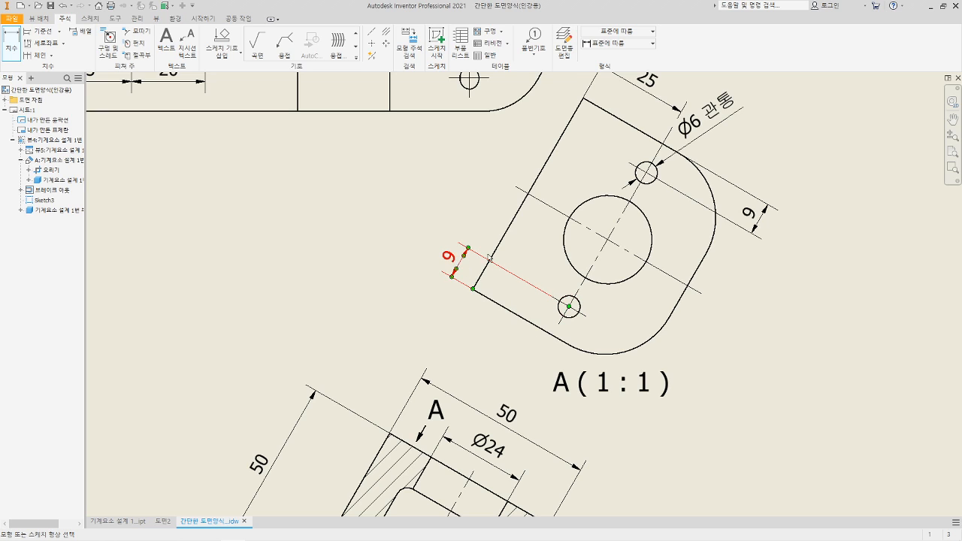
- Delete both small-hole edge-distance dimensions from auxiliary view A
{"action": "key", "text": "Escape"}
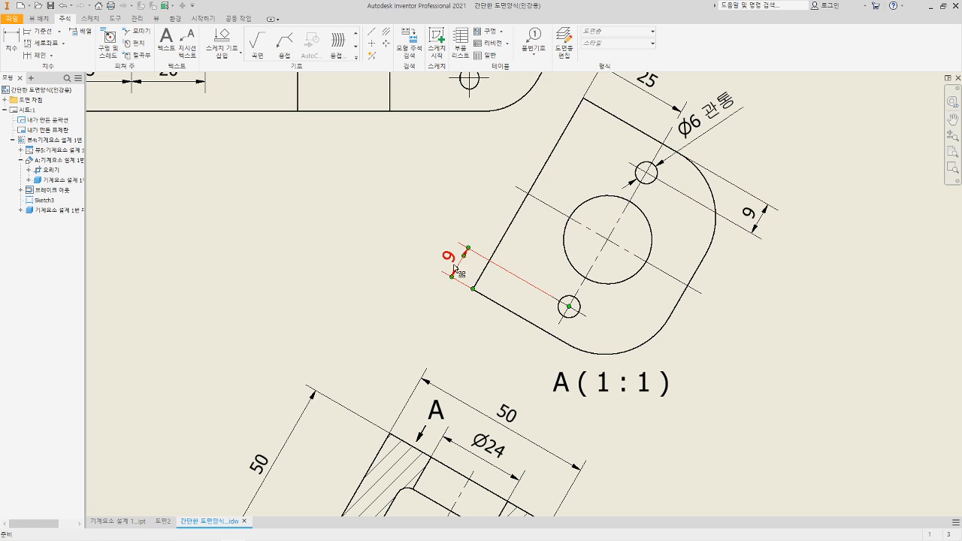
{"action": "key", "text": "Delete"}
{"action": "left_click", "coordinate": [752, 229]}
{"action": "key", "text": "Delete"}
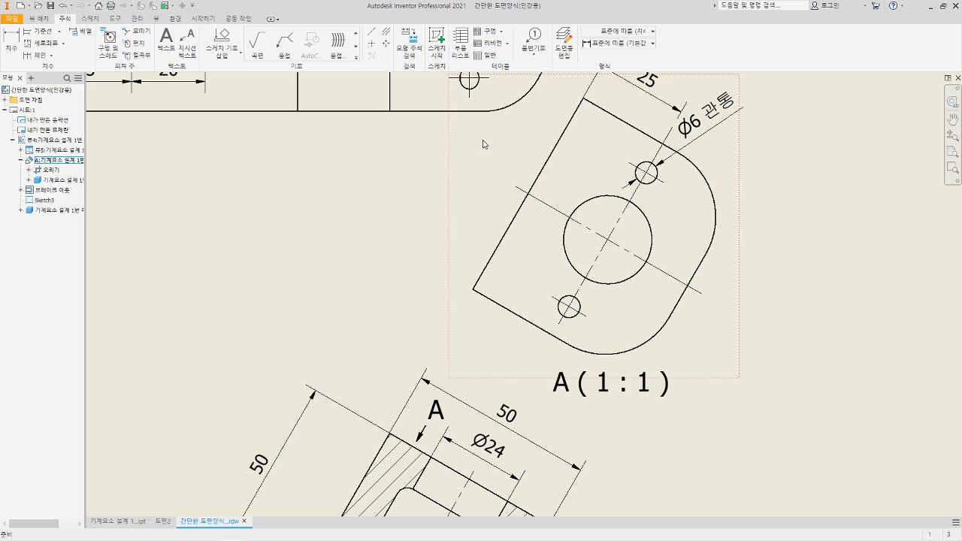
- Add an aligned dimension between the two small holes' centres in auxiliary view A, placed outside the rounded end of the flange
{"action": "left_click", "coordinate": [11, 47]}
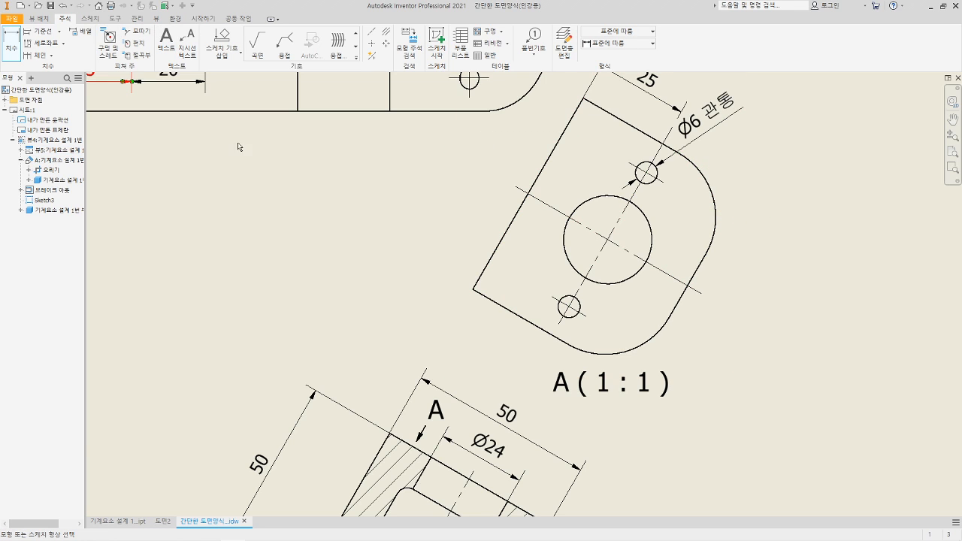
{"action": "left_click", "coordinate": [578, 305]}
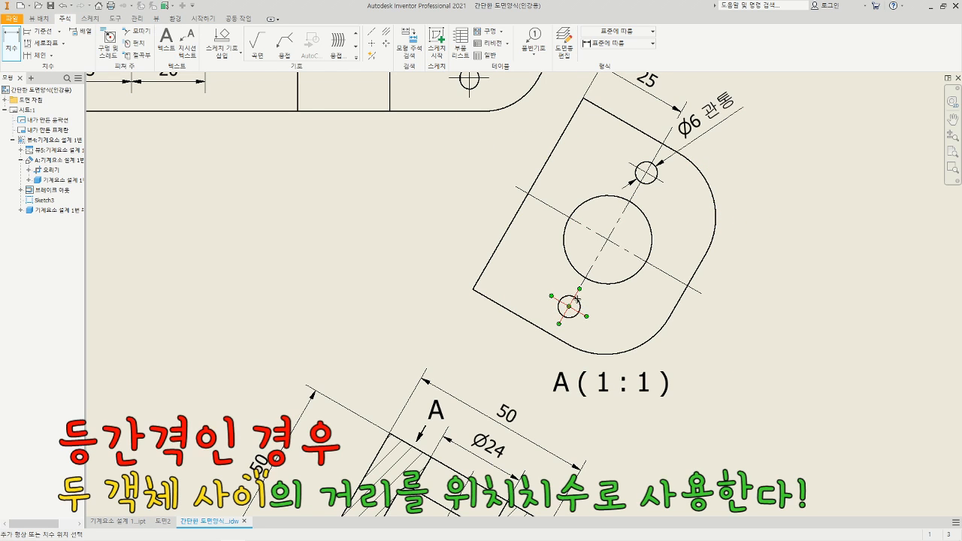
{"action": "left_click", "coordinate": [653, 183]}
{"action": "key", "text": "Escape"}
{"action": "key", "text": "d"}
{"action": "left_click", "coordinate": [651, 182]}
{"action": "left_click", "coordinate": [569, 308]}
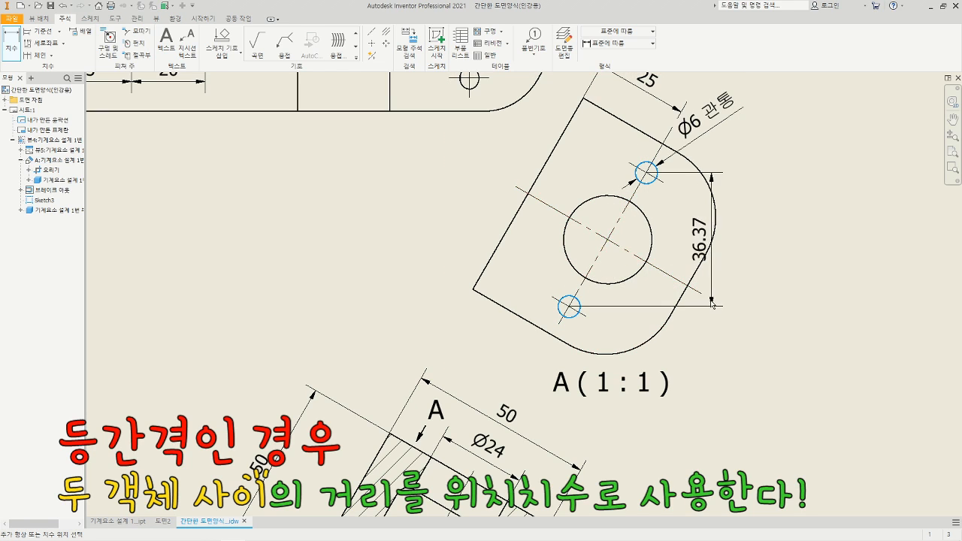
{"action": "right_click", "coordinate": [718, 379]}
{"action": "mouse_move", "coordinate": [767, 398]}
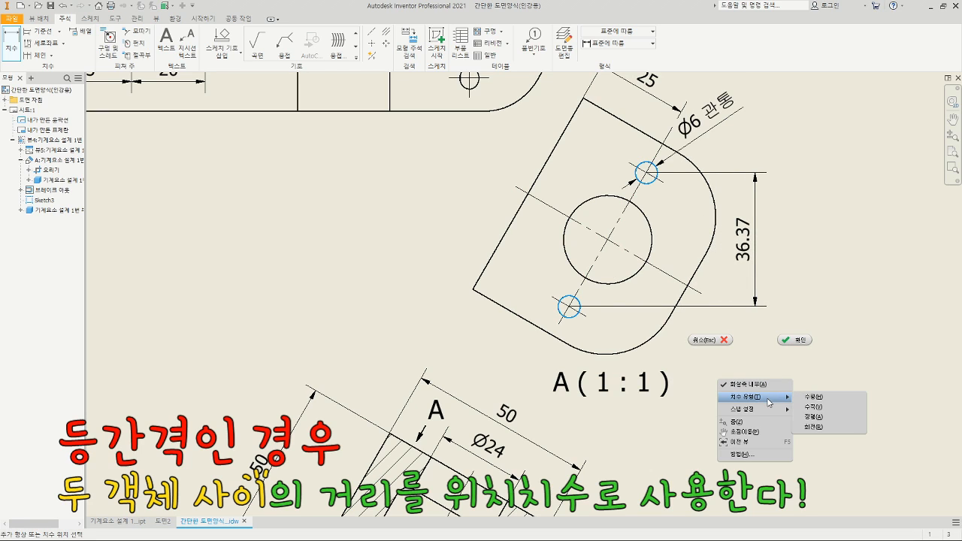
{"action": "left_click", "coordinate": [813, 416]}
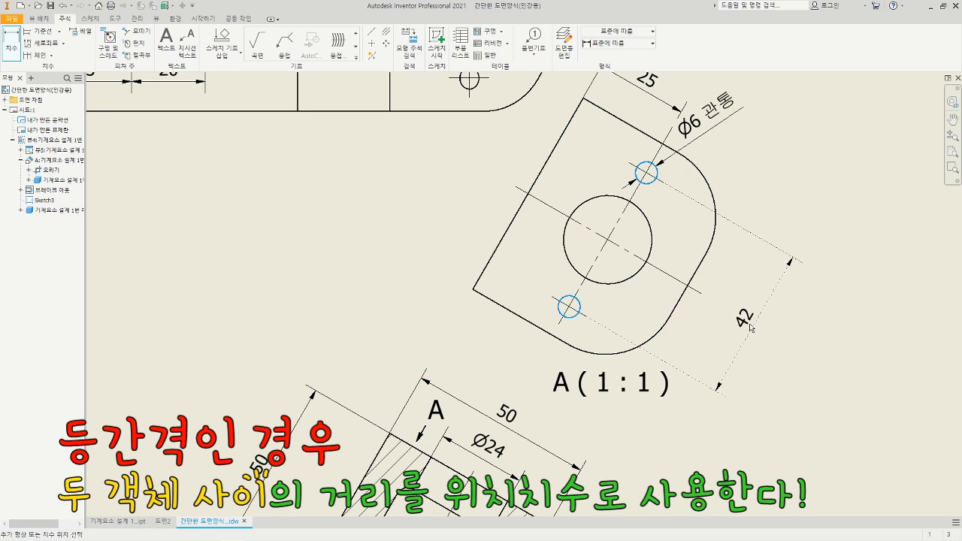
{"action": "left_click", "coordinate": [742, 324]}
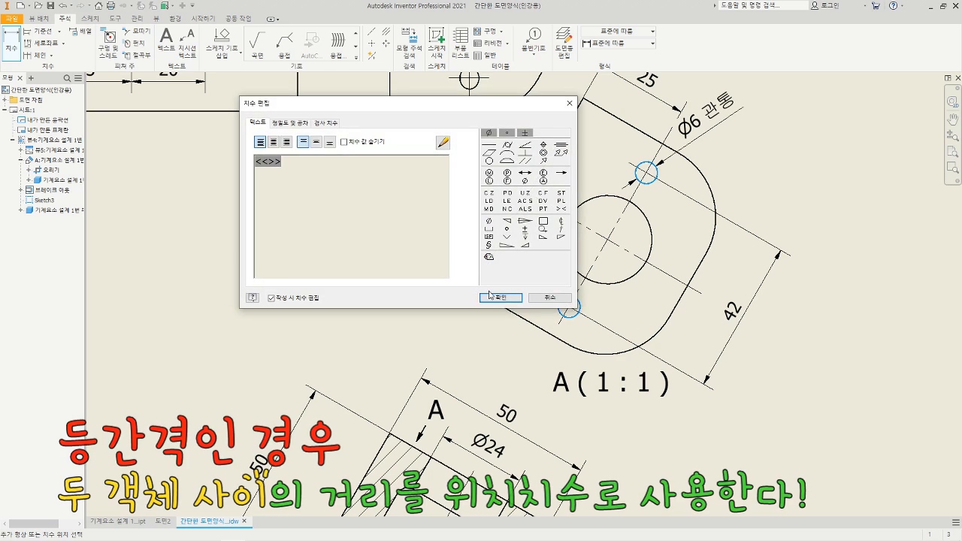
{"action": "key", "text": "Return"}
{"action": "scroll", "coordinate": [815, 373], "scroll_direction": "down", "scroll_amount": 2}
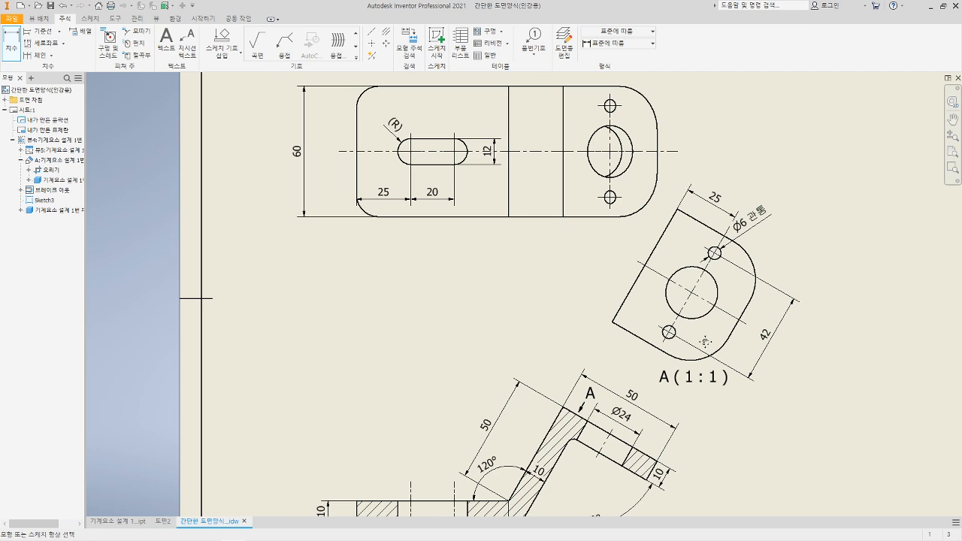
{"action": "scroll", "coordinate": [705, 341], "scroll_direction": "down", "scroll_amount": 4}
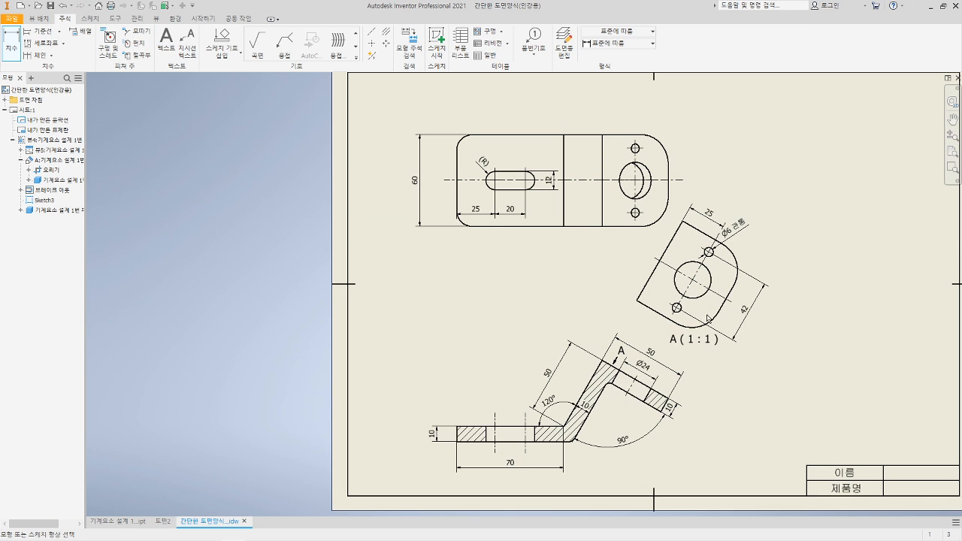
{"action": "middle_click_drag", "start_coordinate": [760, 352], "coordinate": [738, 351]}
{"action": "key", "text": "Escape"}
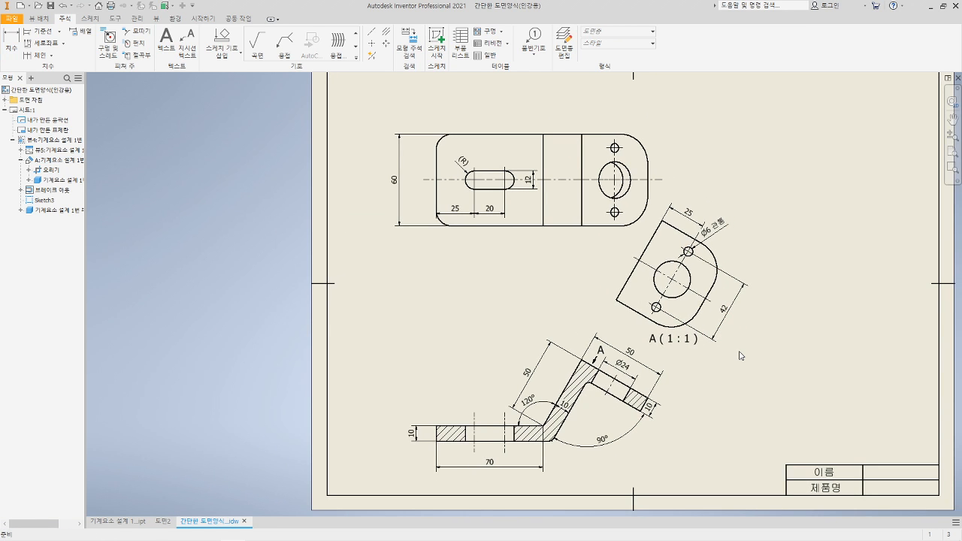
{"action": "middle_click", "coordinate": [850, 295]}
{"action": "middle_click", "coordinate": [850, 294]}
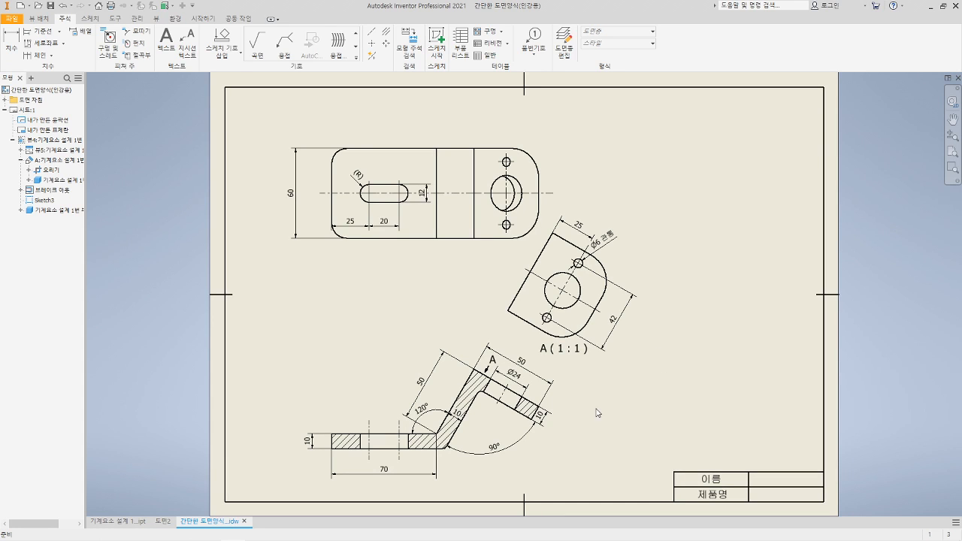
{"action": "middle_click_drag", "start_coordinate": [601, 369], "coordinate": [616, 359]}
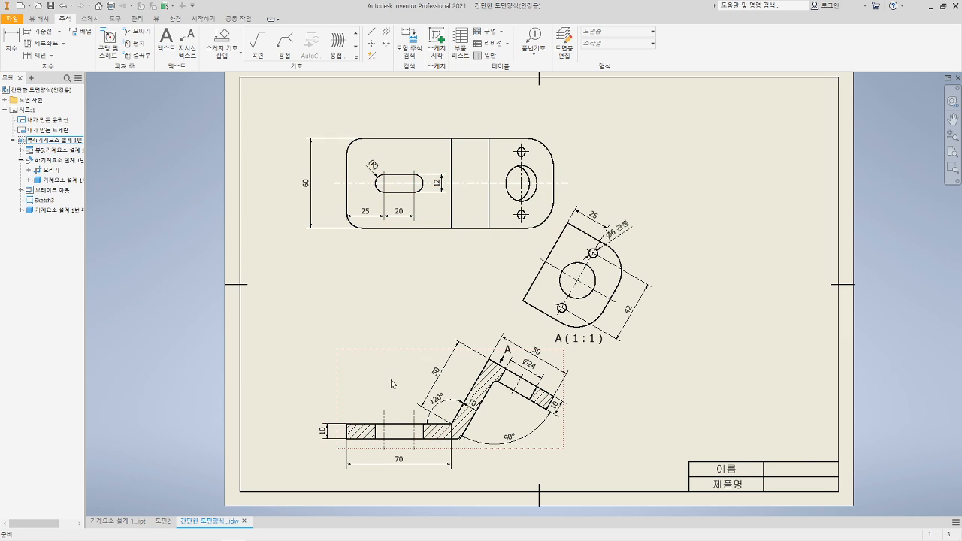
{"action": "left_click", "coordinate": [380, 180]}
{"action": "left_click", "coordinate": [396, 310]}
{"action": "middle_click_drag", "start_coordinate": [443, 322], "coordinate": [429, 332]}
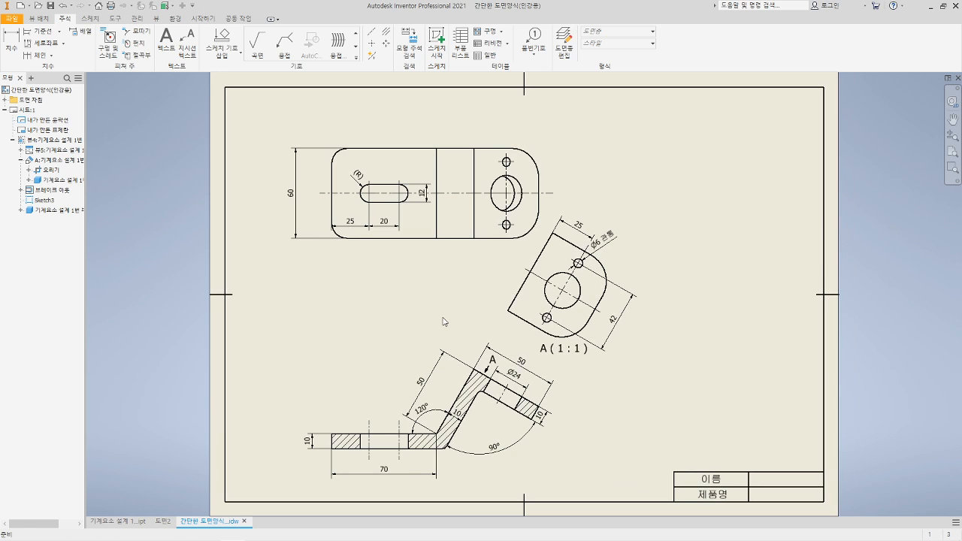
- Place a surface texture symbol on the lower extension line of the base plate's 10 mm thickness dimension in the front section view
{"action": "left_click", "coordinate": [261, 59]}
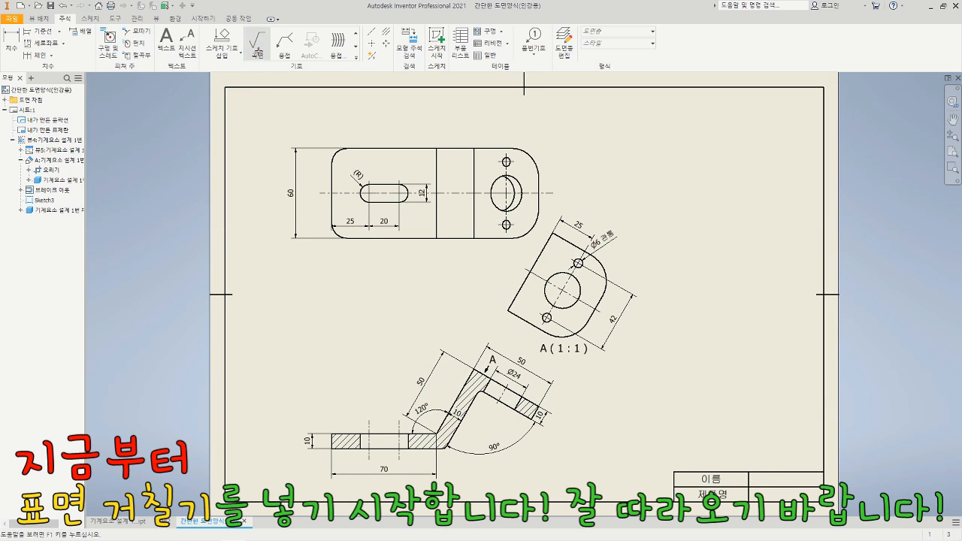
{"action": "middle_click_drag", "start_coordinate": [316, 334], "coordinate": [326, 285]}
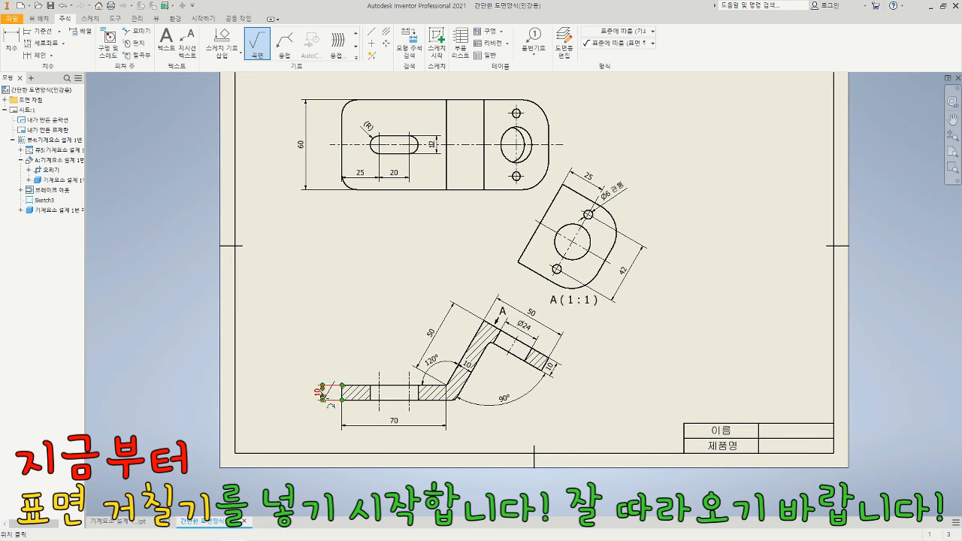
{"action": "left_click", "coordinate": [326, 400]}
{"action": "right_click", "coordinate": [322, 418]}
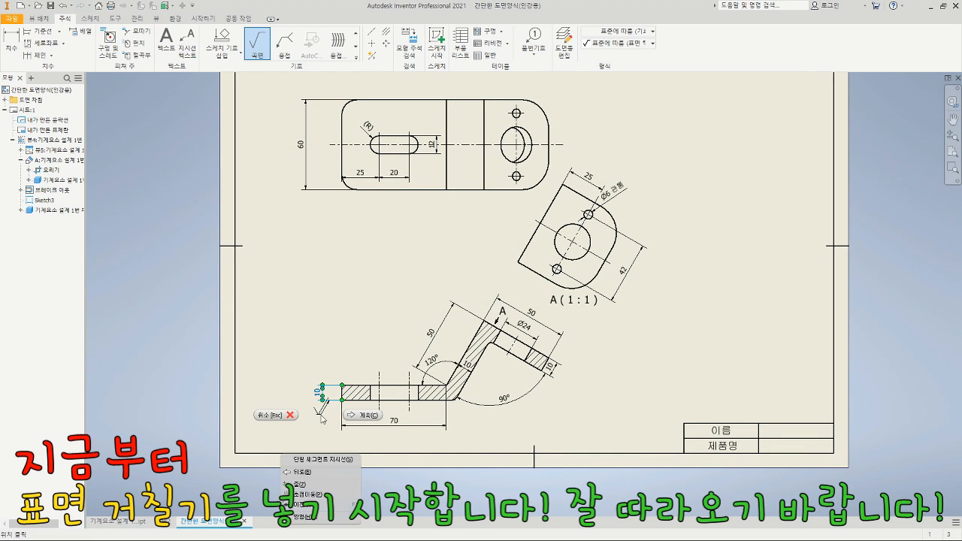
{"action": "left_click", "coordinate": [361, 415]}
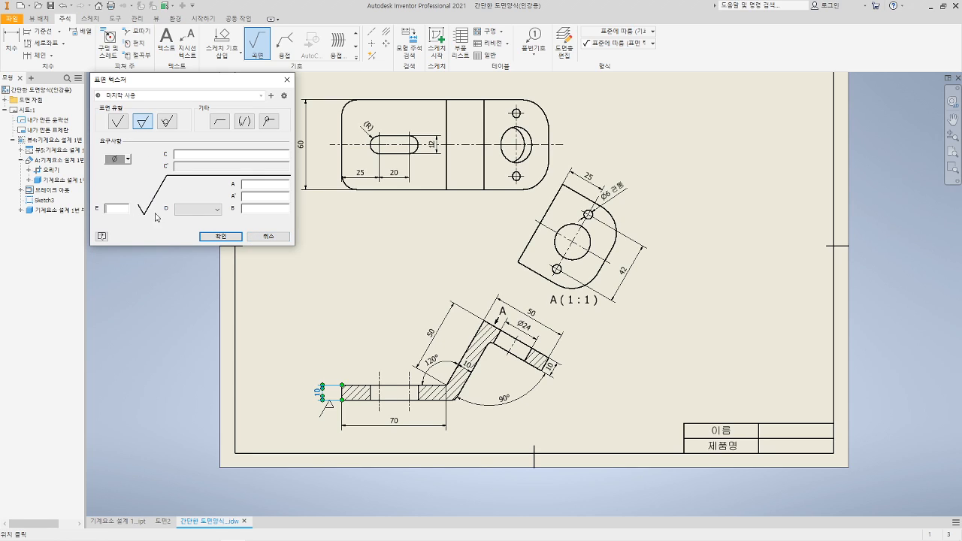
{"action": "left_click", "coordinate": [268, 237]}
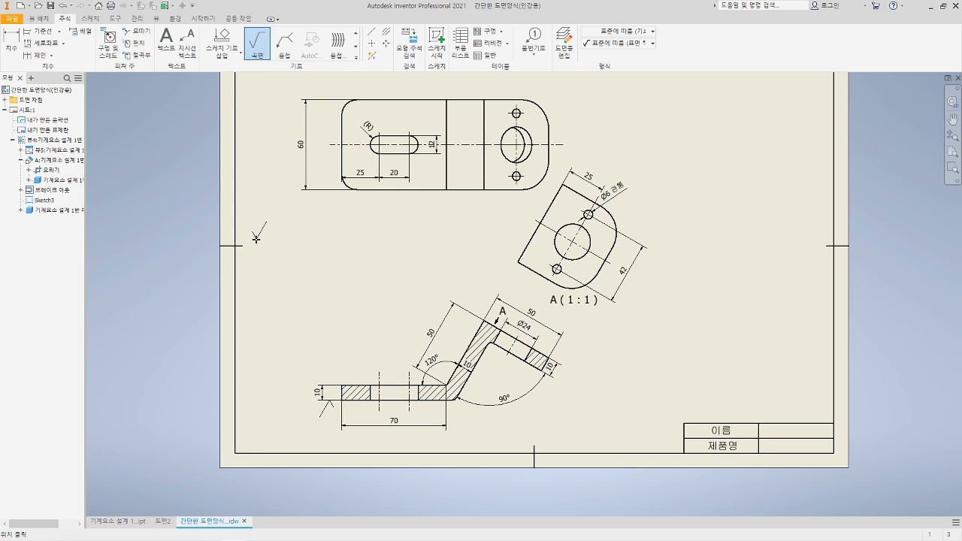
{"action": "key", "text": "Escape"}
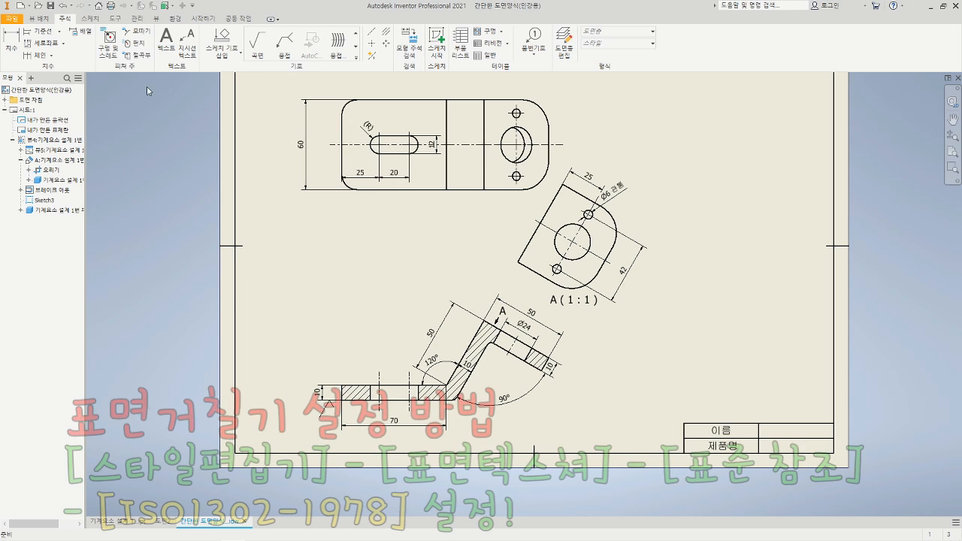
- Set the standard reference of the ISO surface texture style to ISO 1302 - 1978 and save the style
{"action": "left_click", "coordinate": [136, 18]}
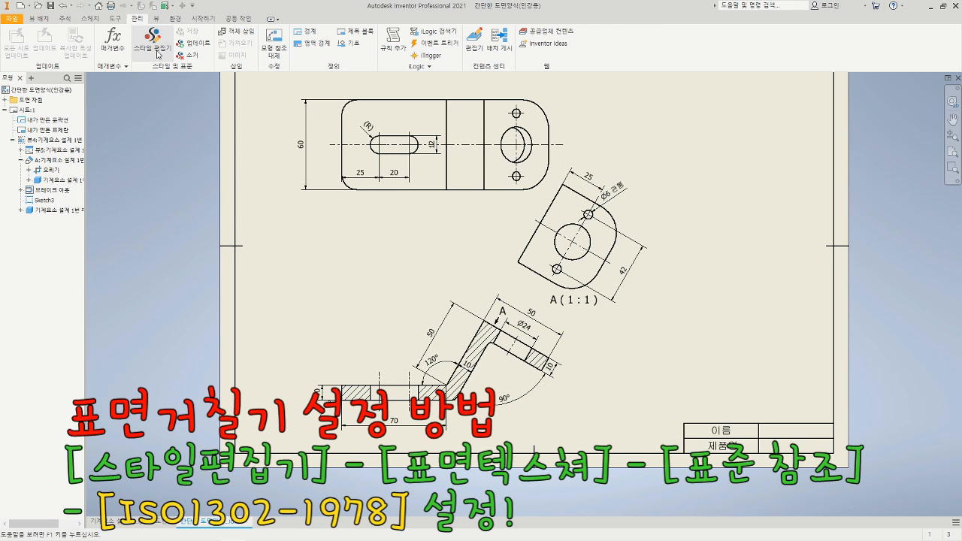
{"action": "left_click", "coordinate": [153, 45]}
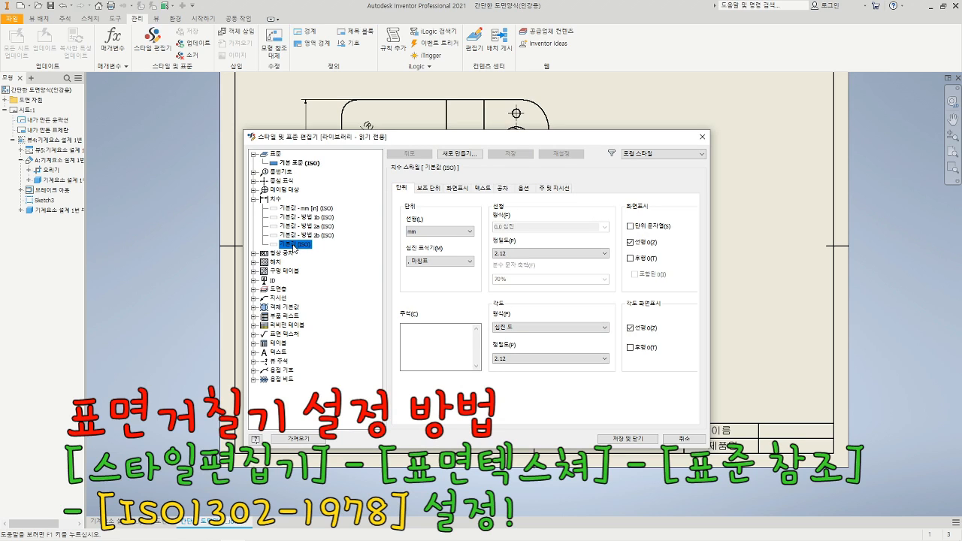
{"action": "left_click", "coordinate": [253, 335]}
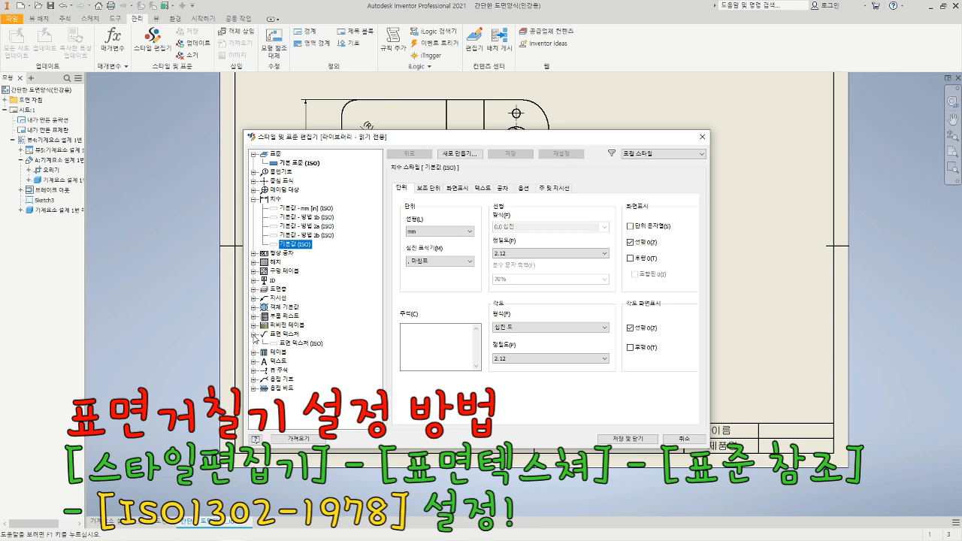
{"action": "left_click", "coordinate": [293, 344]}
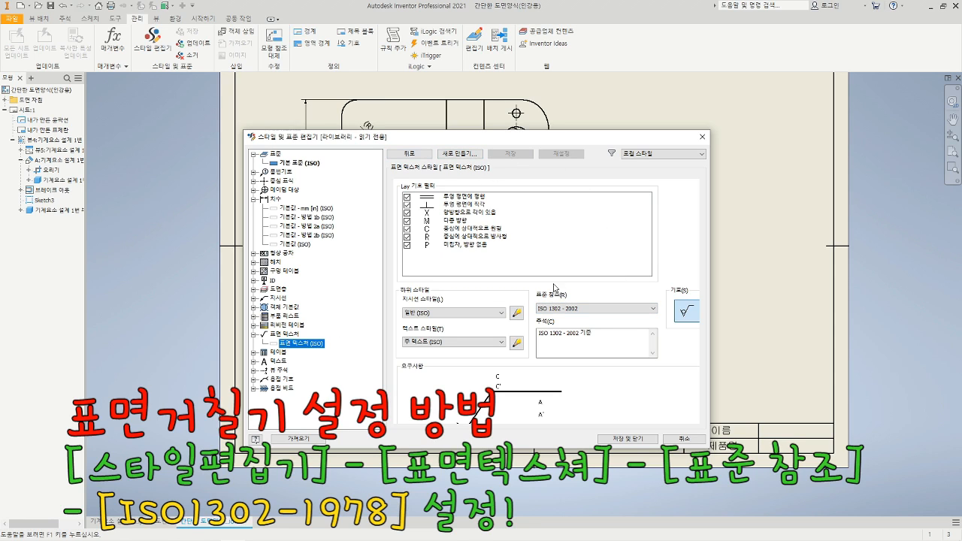
{"action": "left_click", "coordinate": [565, 309]}
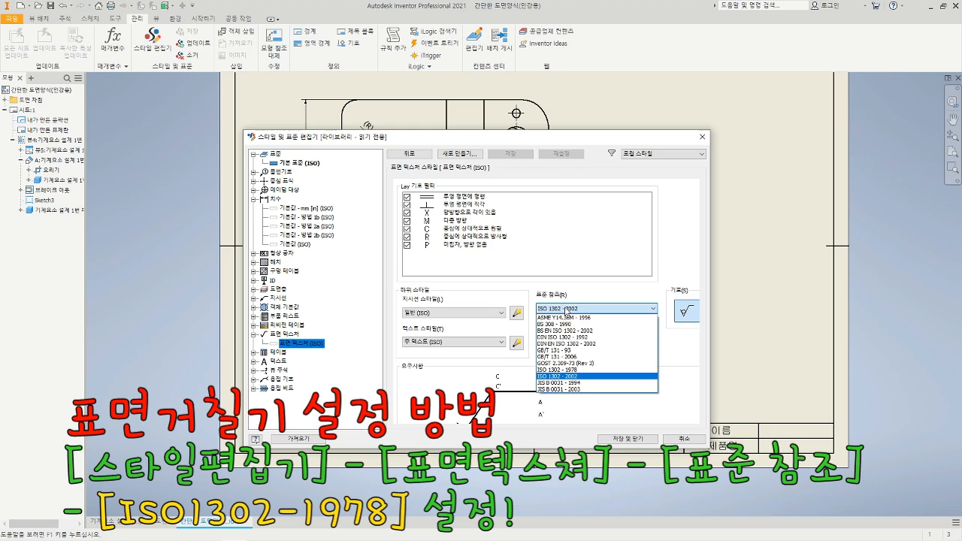
{"action": "left_click", "coordinate": [587, 370]}
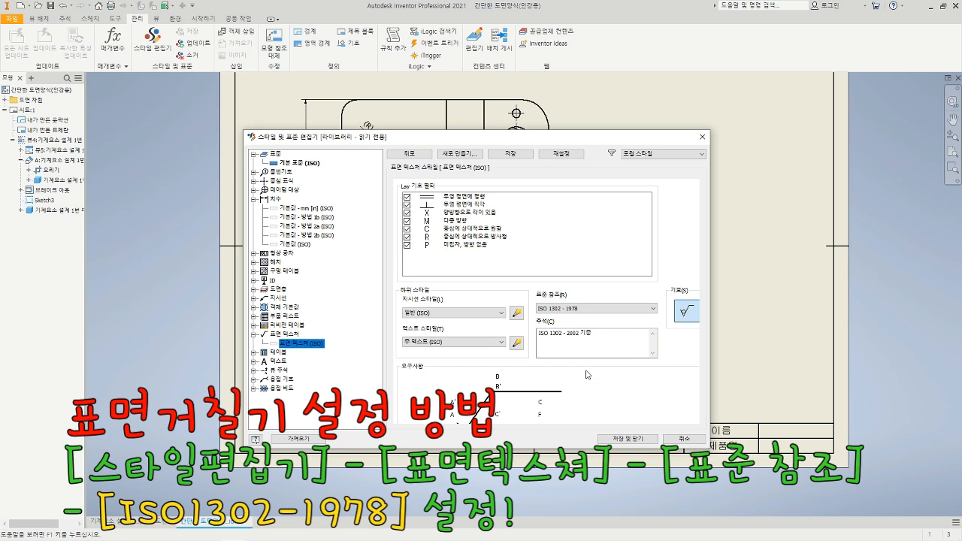
{"action": "left_click", "coordinate": [628, 439]}
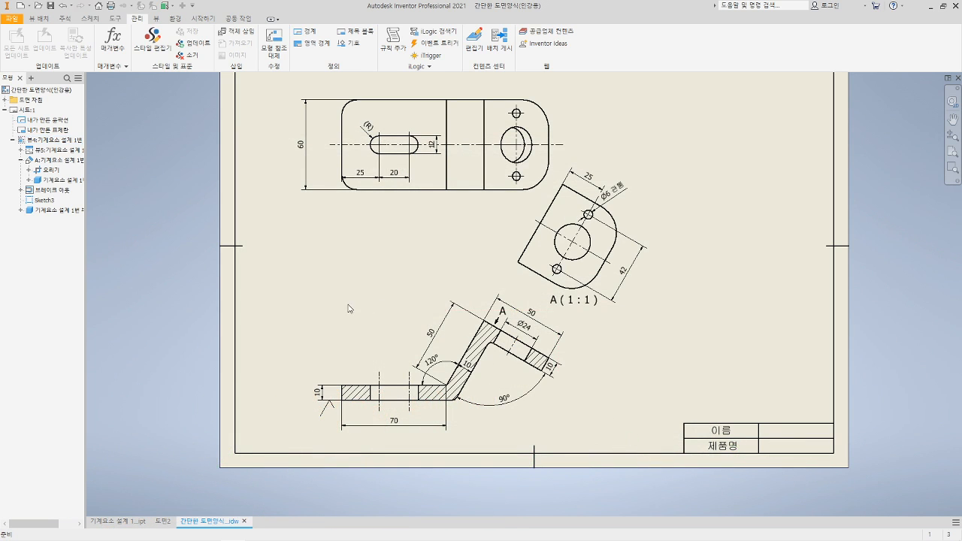
- Set requirement A' of the surface texture symbol below the base plate's thickness dimension to y
{"action": "left_click", "coordinate": [329, 408]}
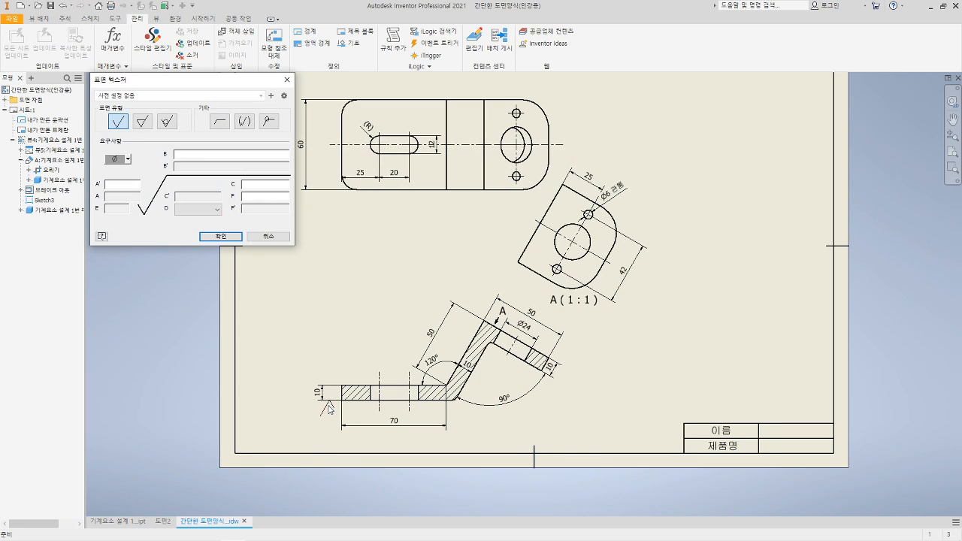
{"action": "left_click", "coordinate": [123, 185]}
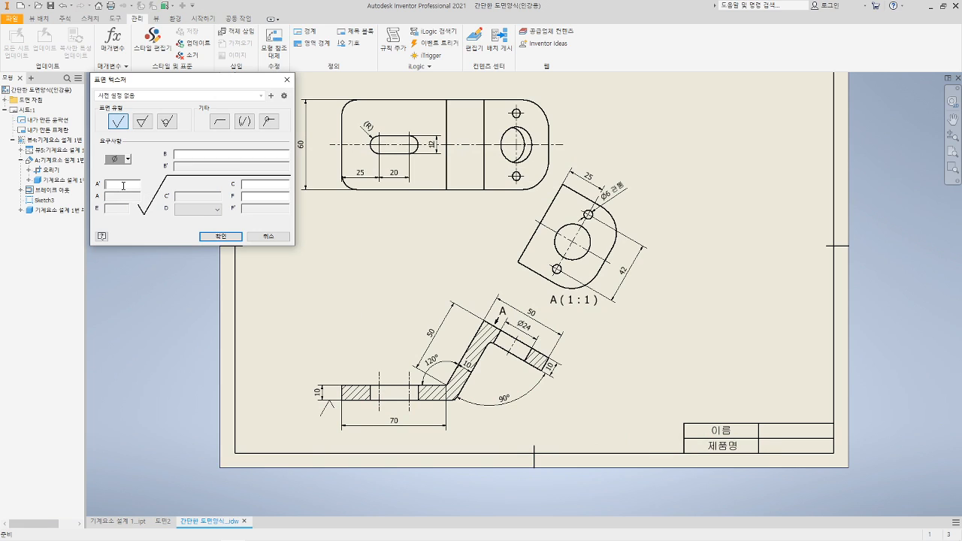
{"action": "left_click", "coordinate": [204, 236]}
{"action": "scroll", "coordinate": [337, 416], "scroll_direction": "up", "scroll_amount": 5}
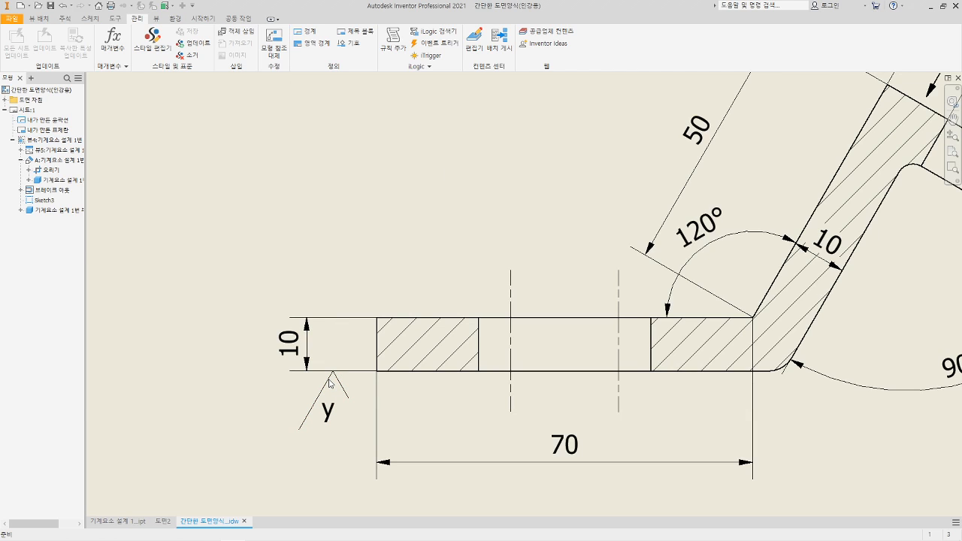
- Change the surface texture symbol below the base plate's thickness dimension to the material-removal-required type
{"action": "double_click", "coordinate": [328, 381]}
{"action": "left_click", "coordinate": [144, 126]}
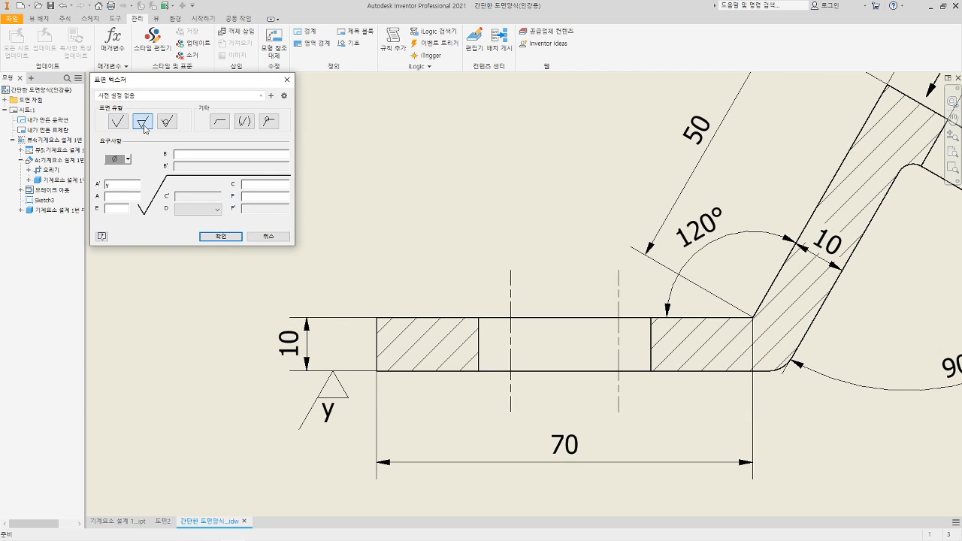
{"action": "left_click", "coordinate": [221, 237]}
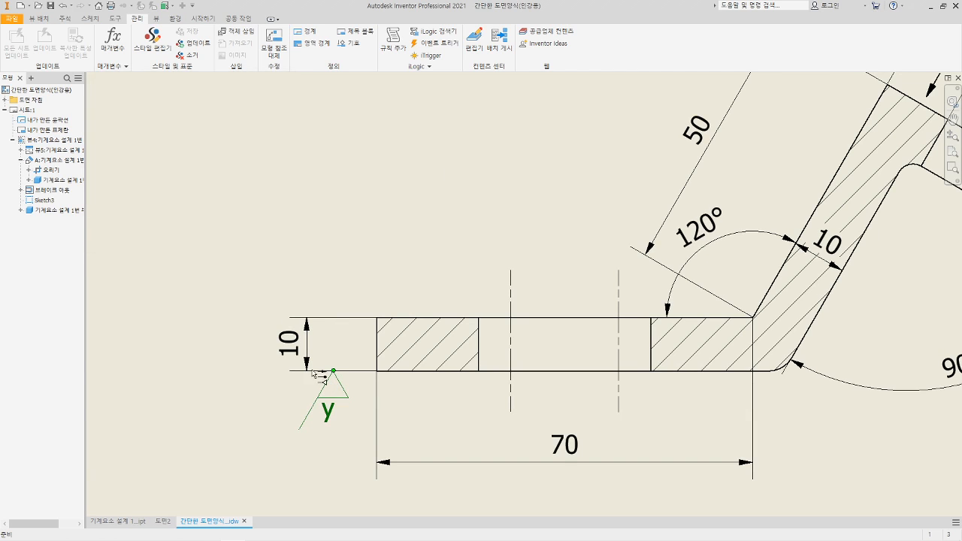
- Place a surface texture symbol with requirement A' set to x on the upper extension line of the angled flange's 10 mm thickness dimension
{"action": "scroll", "coordinate": [402, 404], "scroll_direction": "down", "scroll_amount": 5}
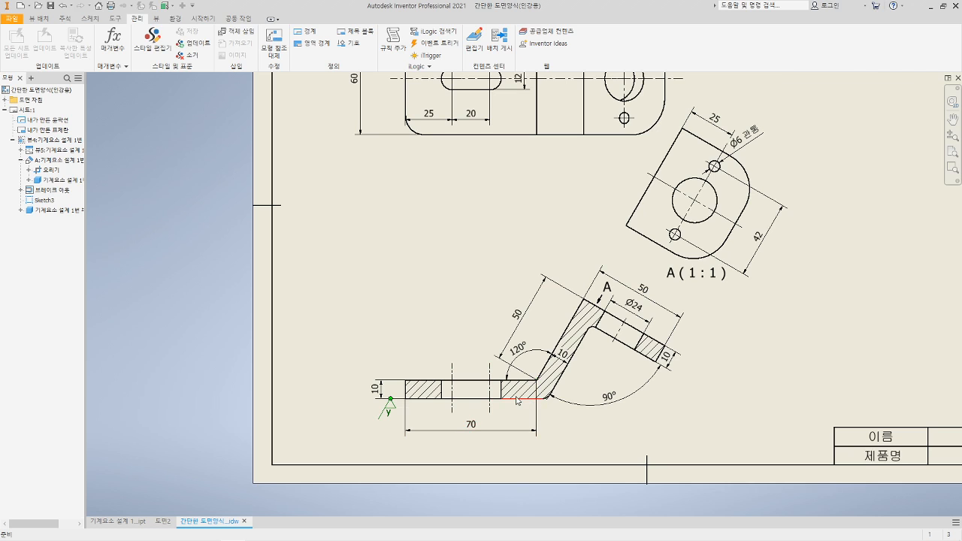
{"action": "middle_click_drag", "start_coordinate": [612, 360], "coordinate": [592, 364]}
{"action": "middle_click_drag", "start_coordinate": [686, 312], "coordinate": [651, 339]}
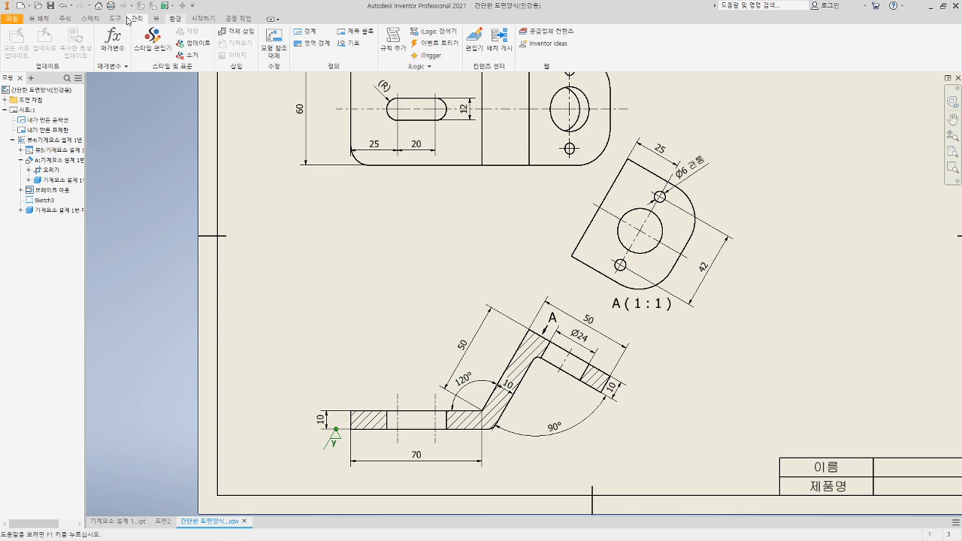
{"action": "left_click", "coordinate": [65, 18]}
{"action": "left_click", "coordinate": [256, 44]}
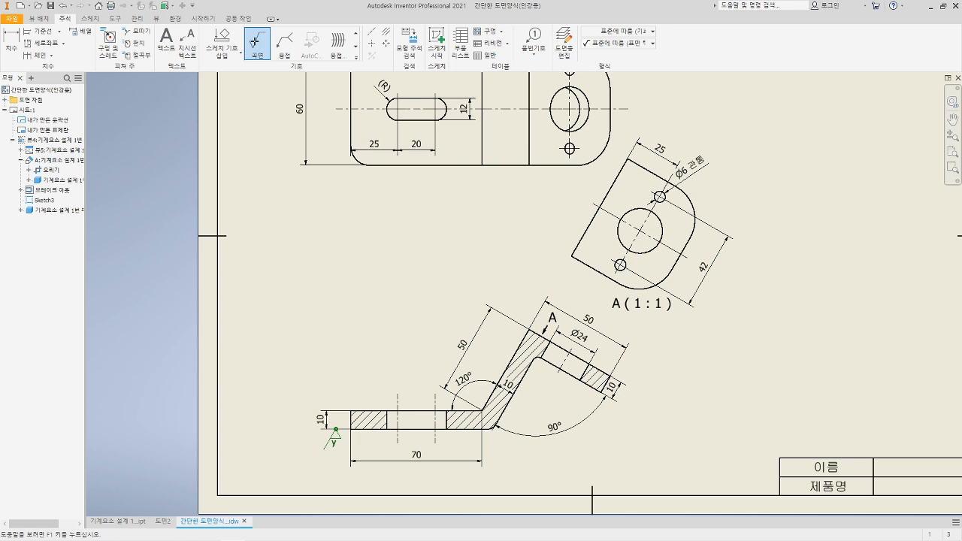
{"action": "left_click", "coordinate": [619, 384]}
{"action": "right_click", "coordinate": [666, 373]}
{"action": "left_click", "coordinate": [699, 369]}
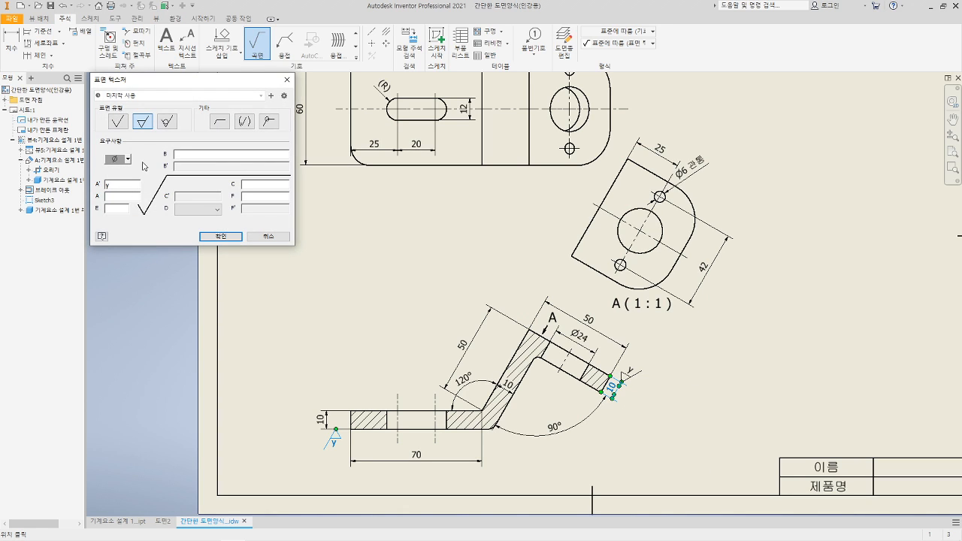
{"action": "double_click", "coordinate": [123, 184]}
{"action": "type", "text": "x"}
{"action": "left_click", "coordinate": [221, 236]}
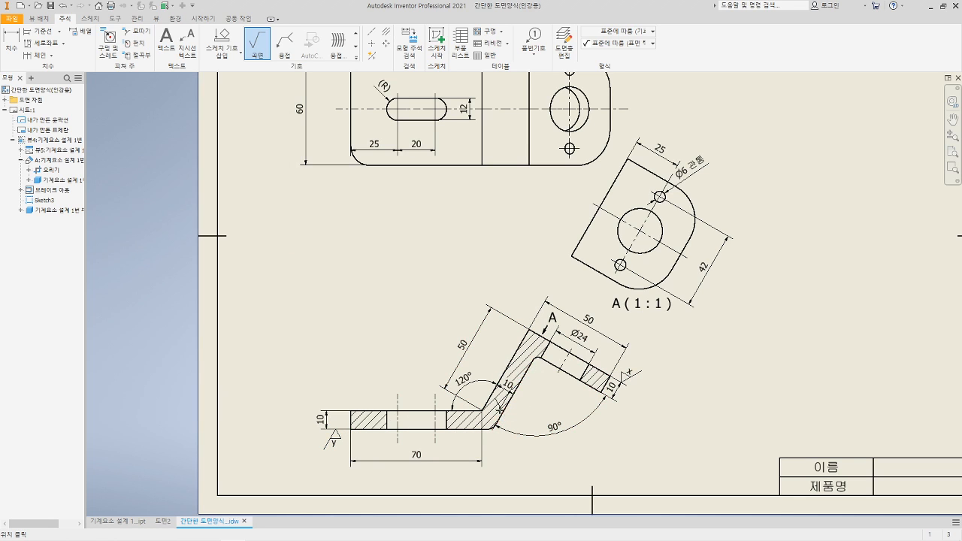
- Place a surface texture symbol with requirement A' set to w on the lower edge of the section view's inclined web
{"action": "scroll", "coordinate": [500, 414], "scroll_direction": "up", "scroll_amount": 3}
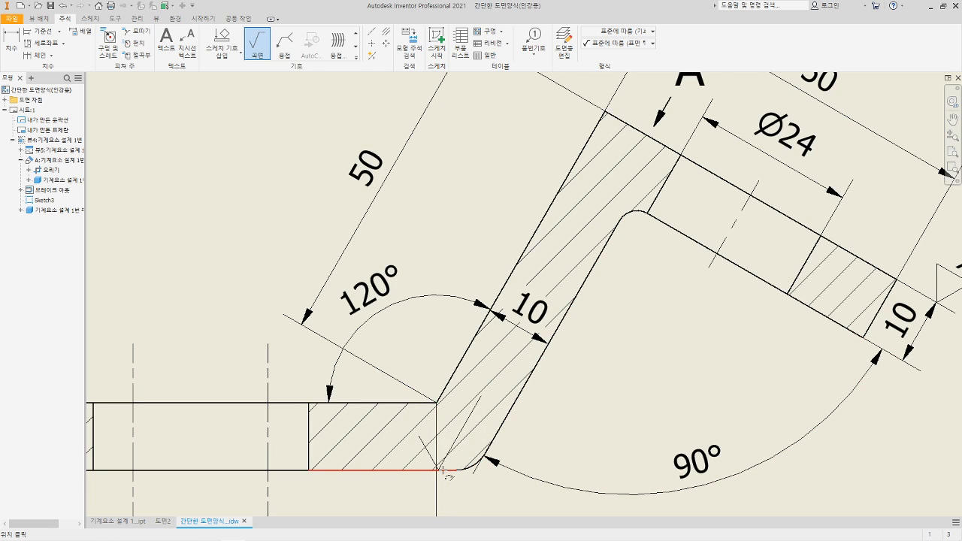
{"action": "scroll", "coordinate": [439, 471], "scroll_direction": "down", "scroll_amount": 3}
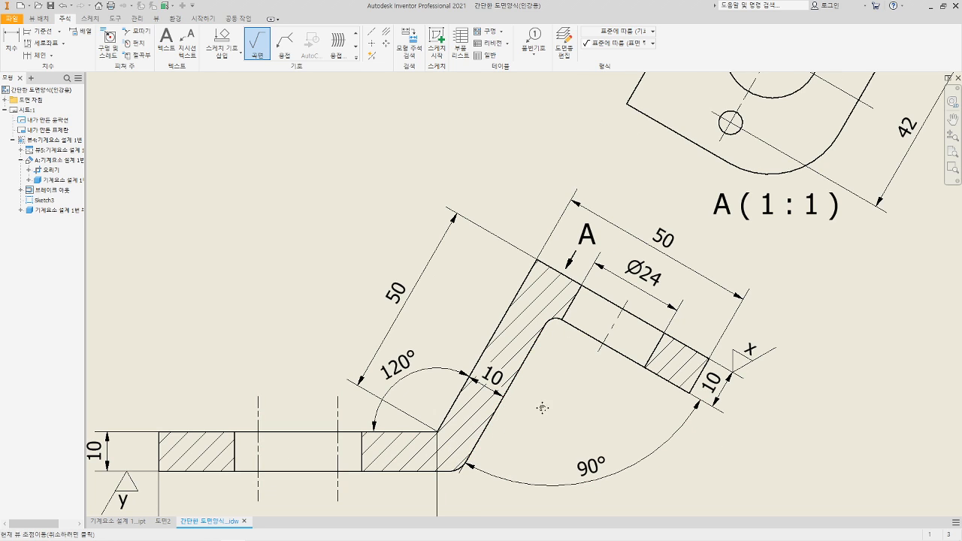
{"action": "middle_click_drag", "start_coordinate": [541, 408], "coordinate": [551, 361]}
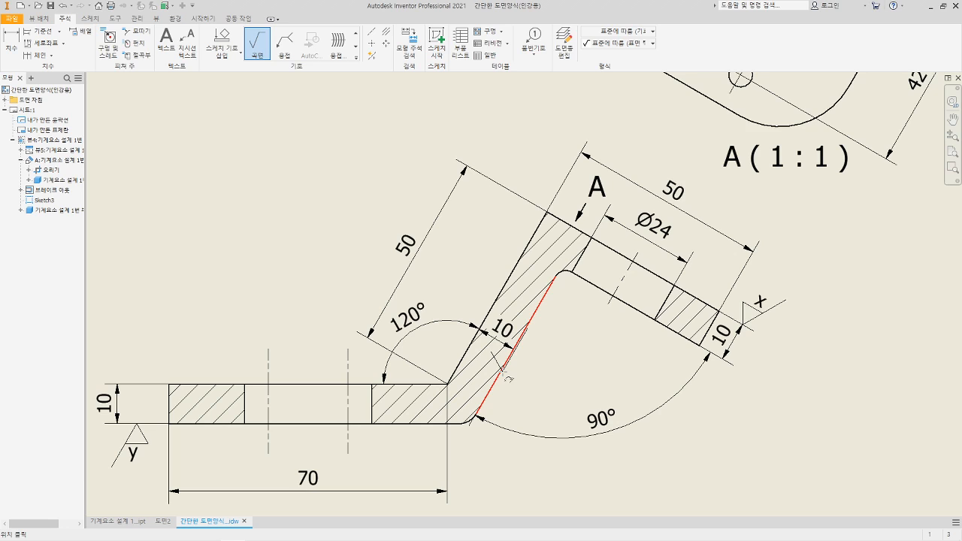
{"action": "left_click", "coordinate": [503, 371]}
{"action": "right_click", "coordinate": [531, 383]}
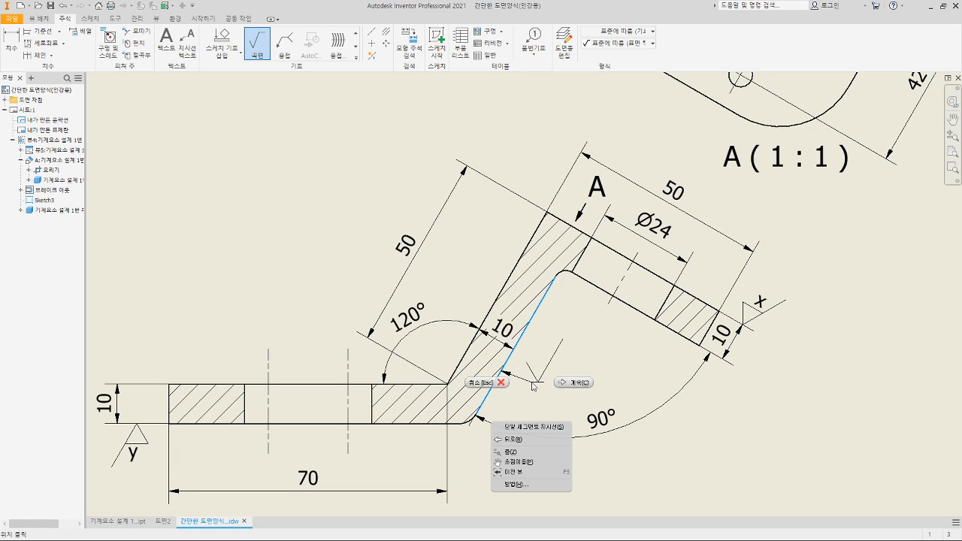
{"action": "left_click", "coordinate": [572, 384]}
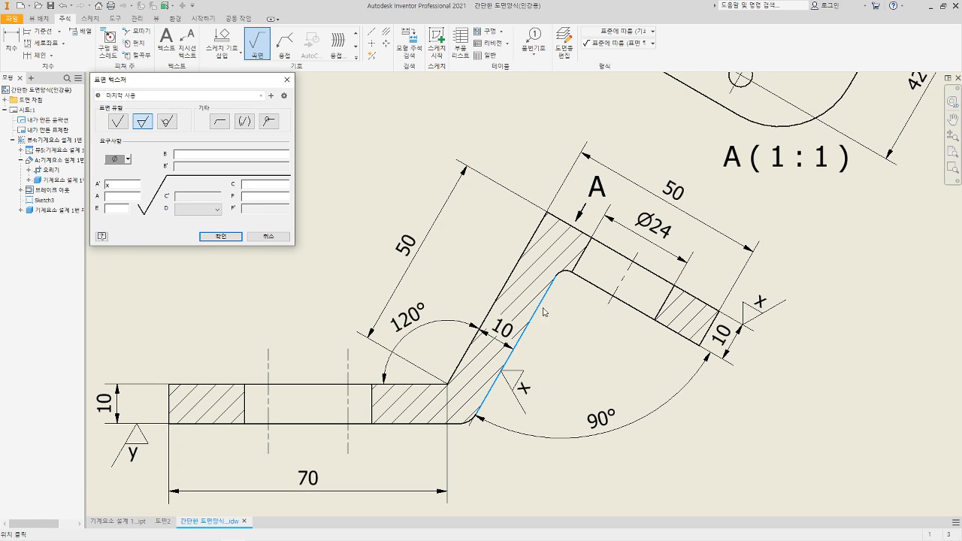
{"action": "type", "text": "w"}
{"action": "left_click", "coordinate": [222, 237]}
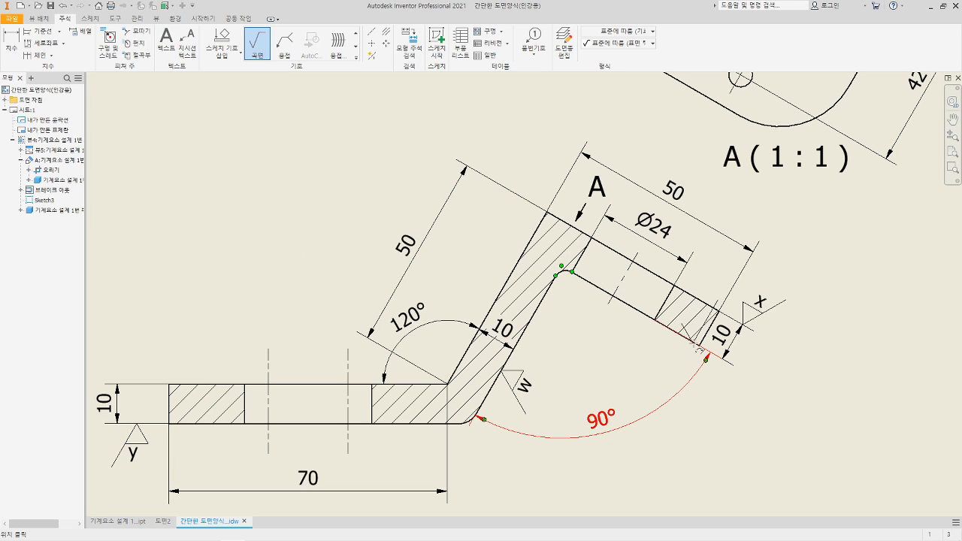
- Place a surface texture symbol with requirement A' set to x on the underside edge of the angled flange in the section view
{"action": "left_click", "coordinate": [684, 338]}
{"action": "right_click", "coordinate": [668, 358]}
{"action": "key", "text": "Return"}
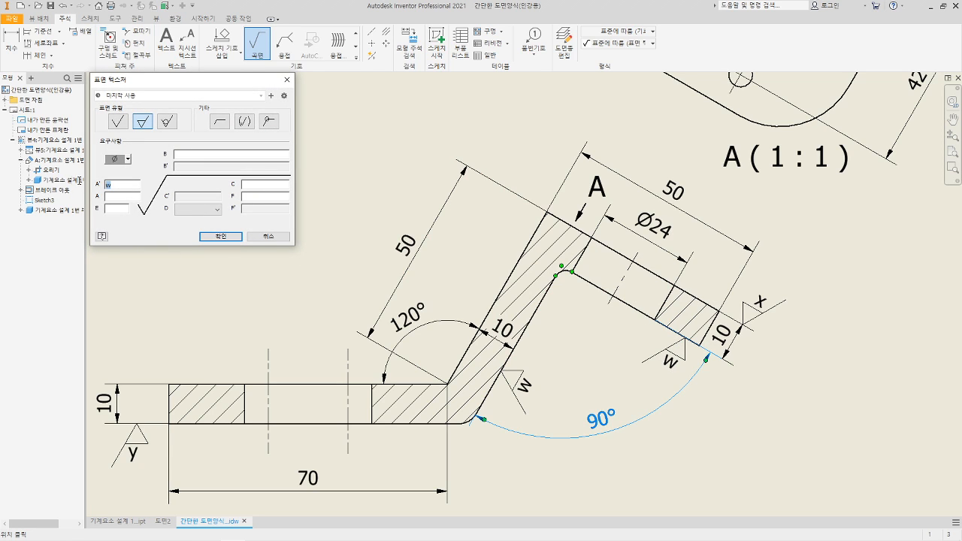
{"action": "left_click", "coordinate": [220, 237]}
- Place a surface texture symbol with requirement A' set to w on the upper edge of the section view's inclined web
{"action": "scroll", "coordinate": [567, 361], "scroll_direction": "down", "scroll_amount": 2}
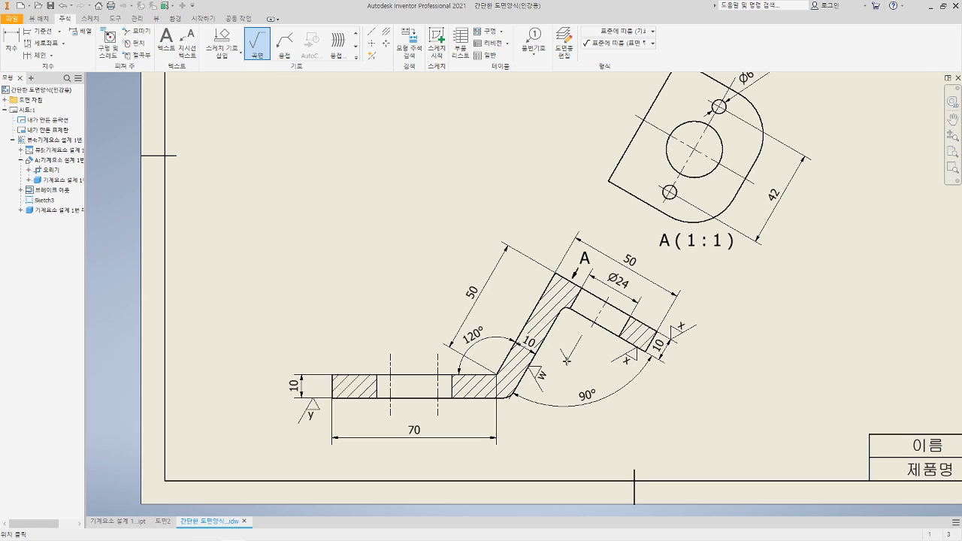
{"action": "mouse_move", "coordinate": [567, 360]}
{"action": "middle_mouse_down"}
{"action": "mouse_move", "coordinate": [604, 408]}
{"action": "mouse_move", "coordinate": [614, 444]}
{"action": "middle_mouse_up"}
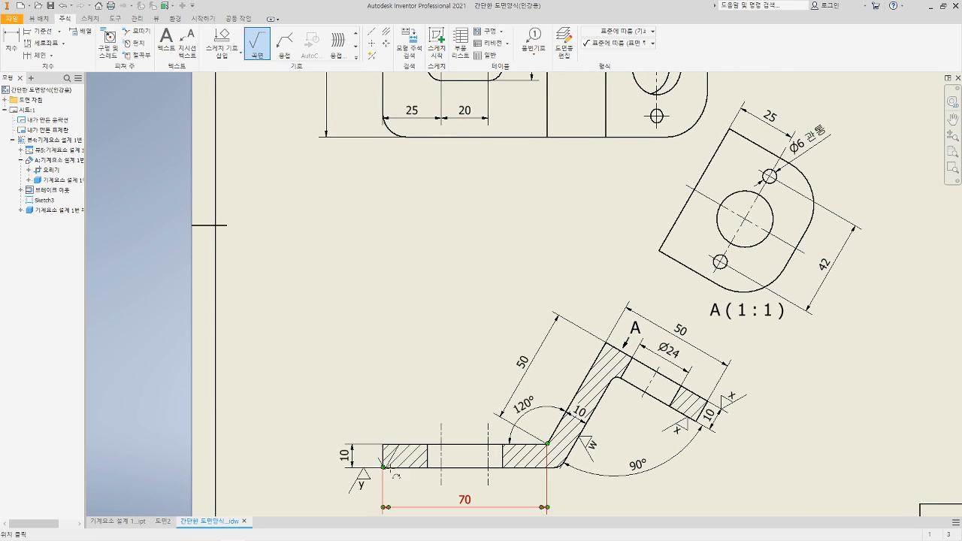
{"action": "left_click", "coordinate": [457, 498]}
{"action": "key", "text": "Escape"}
{"action": "left_click", "coordinate": [582, 385]}
{"action": "right_click", "coordinate": [571, 350]}
{"action": "left_click", "coordinate": [582, 357]}
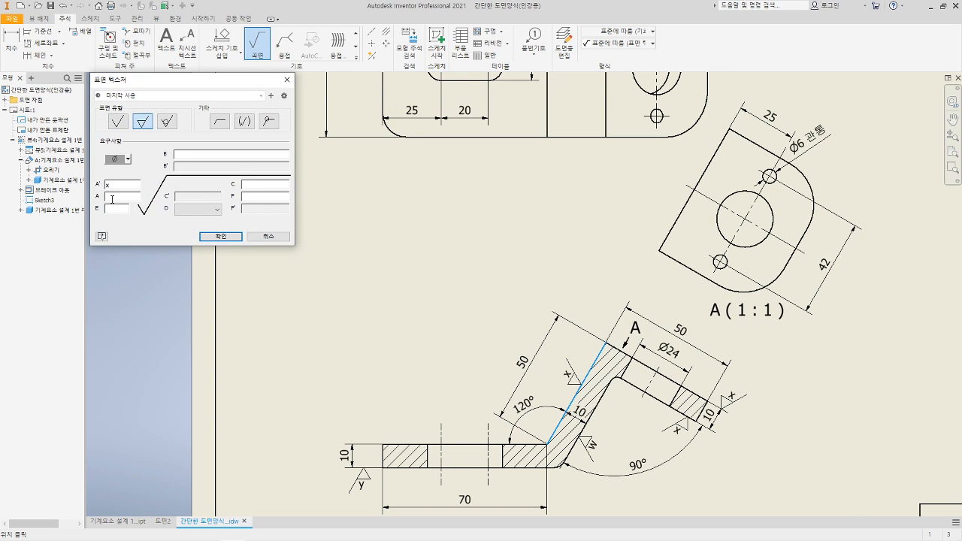
{"action": "left_click_drag", "start_coordinate": [114, 186], "coordinate": [92, 186]}
{"action": "type", "text": "w"}
{"action": "left_click", "coordinate": [208, 237]}
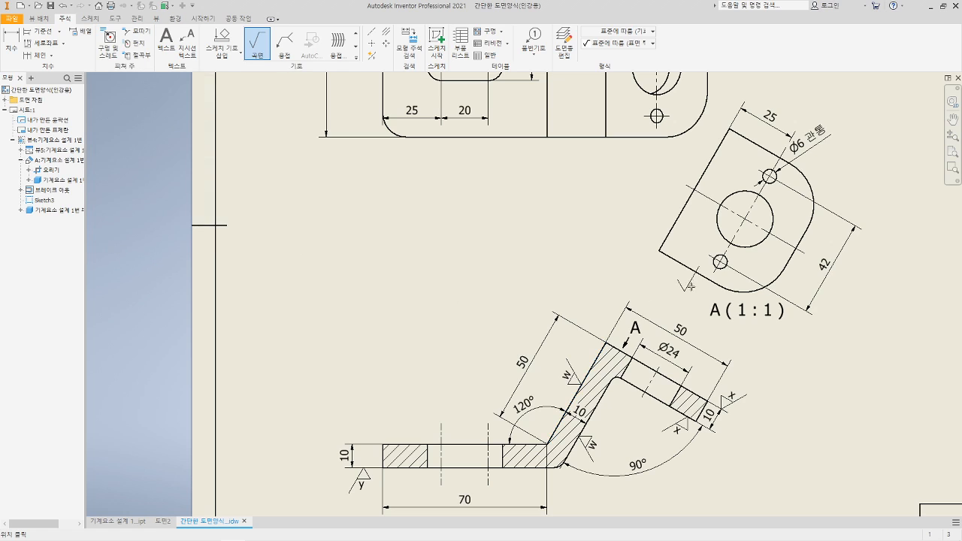
- Place a surface texture symbol with requirement A' set to w on the upper outline edge of the top view, above the slot
{"action": "scroll", "coordinate": [689, 308], "scroll_direction": "down", "scroll_amount": 3}
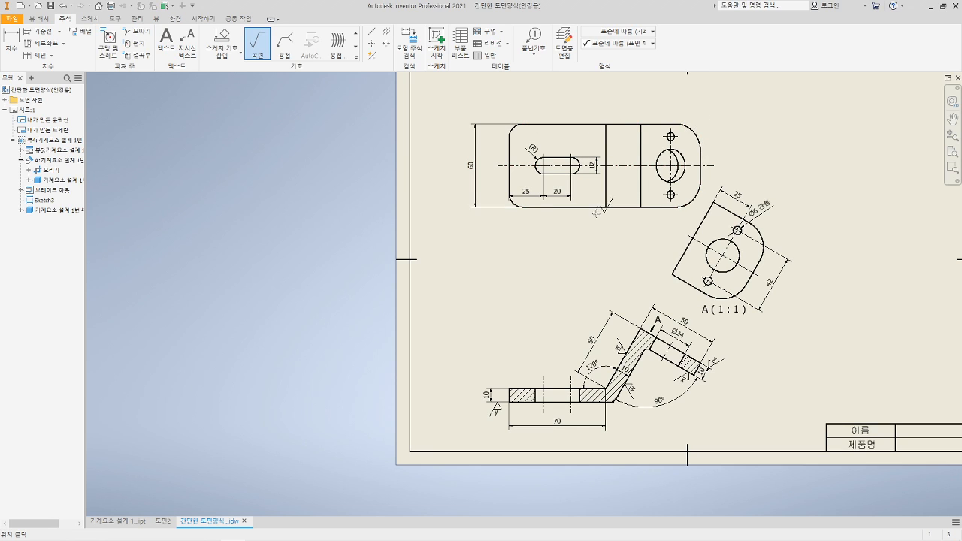
{"action": "left_click", "coordinate": [541, 122]}
{"action": "right_click", "coordinate": [541, 122]}
{"action": "left_click", "coordinate": [564, 151]}
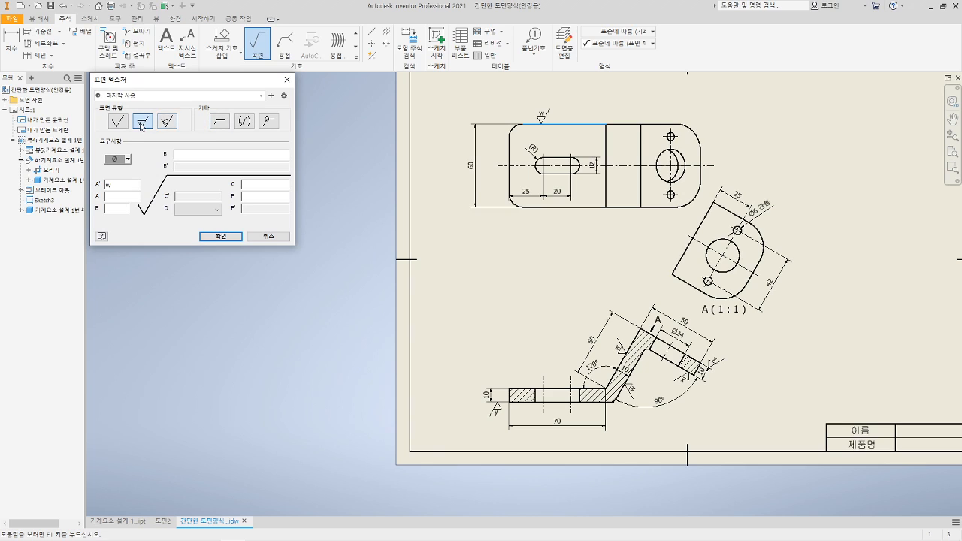
{"action": "left_click", "coordinate": [227, 237]}
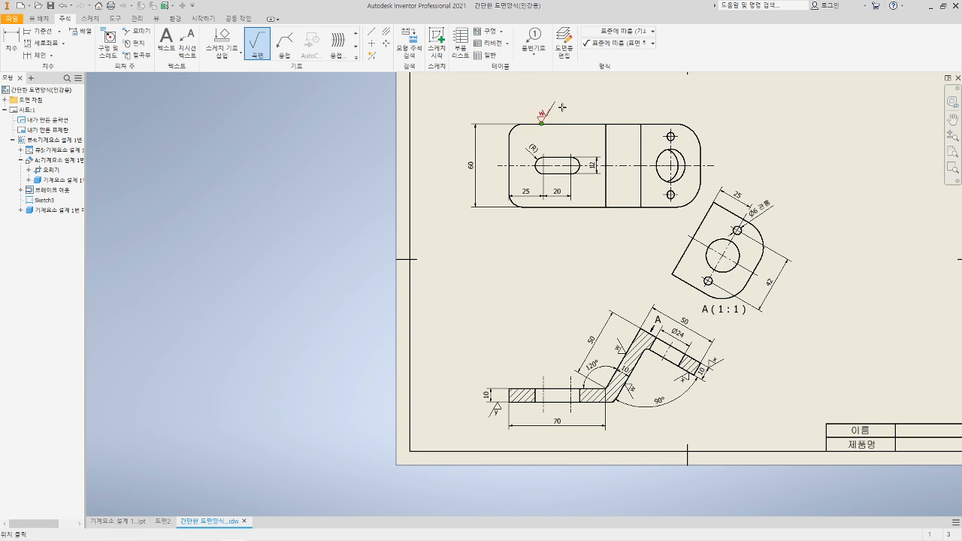
{"action": "key", "text": "Escape"}
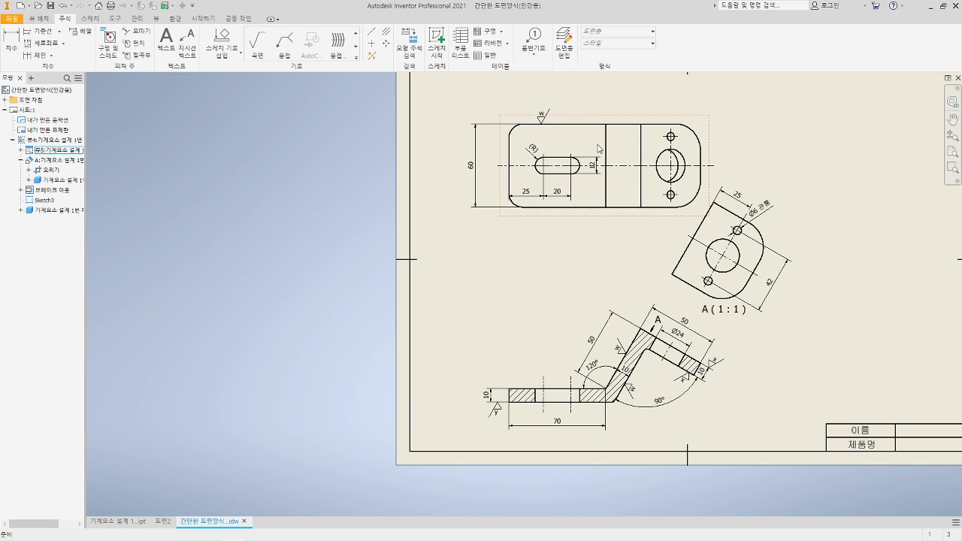
- Move the angled flange's Ø24 hole dimension and 50 mm length dimension farther out from the flange in the section view
{"action": "scroll", "coordinate": [546, 127], "scroll_direction": "up", "scroll_amount": 3}
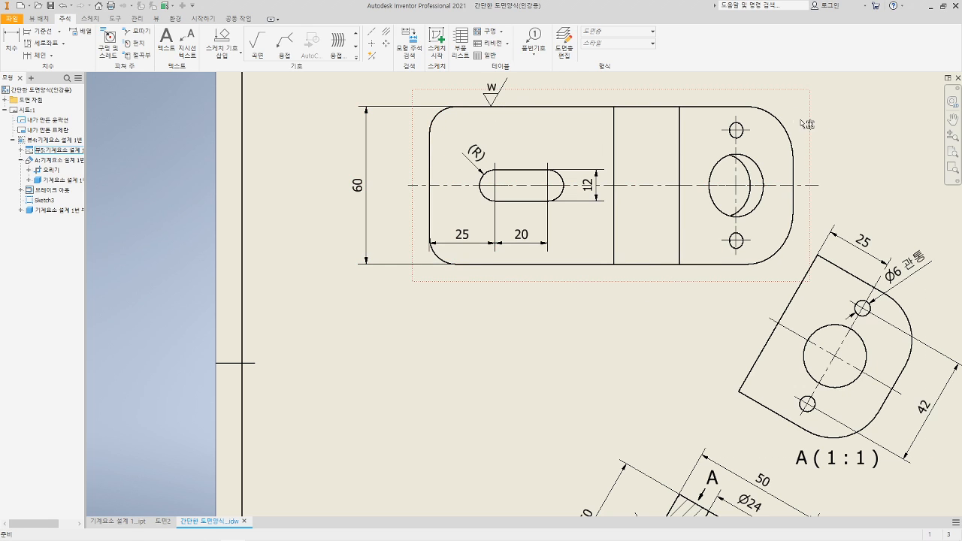
{"action": "middle_click_drag", "start_coordinate": [651, 322], "coordinate": [634, 191]}
{"action": "scroll", "coordinate": [635, 190], "scroll_direction": "down", "scroll_amount": 3}
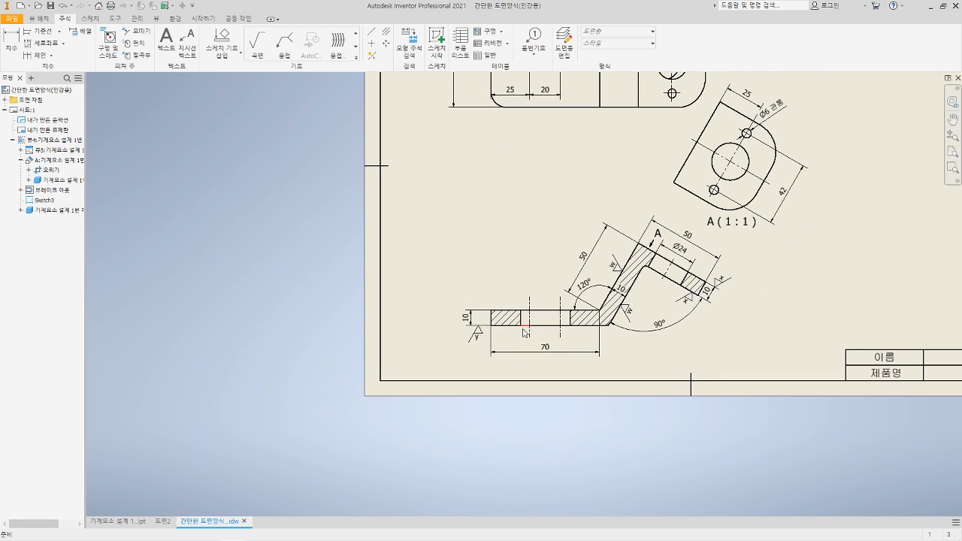
{"action": "scroll", "coordinate": [520, 319], "scroll_direction": "down", "scroll_amount": 4}
{"action": "scroll", "coordinate": [571, 314], "scroll_direction": "up", "scroll_amount": 1}
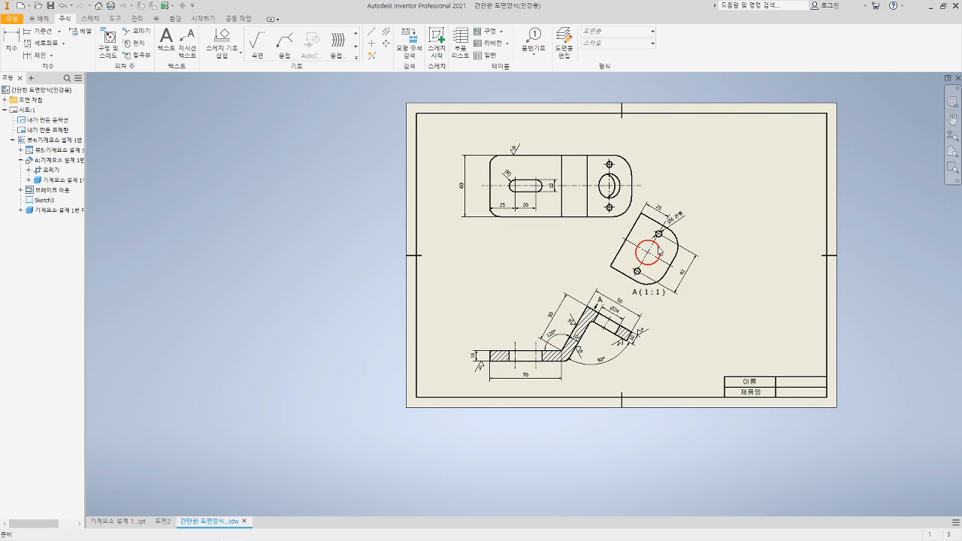
{"action": "scroll", "coordinate": [659, 233], "scroll_direction": "up", "scroll_amount": 2}
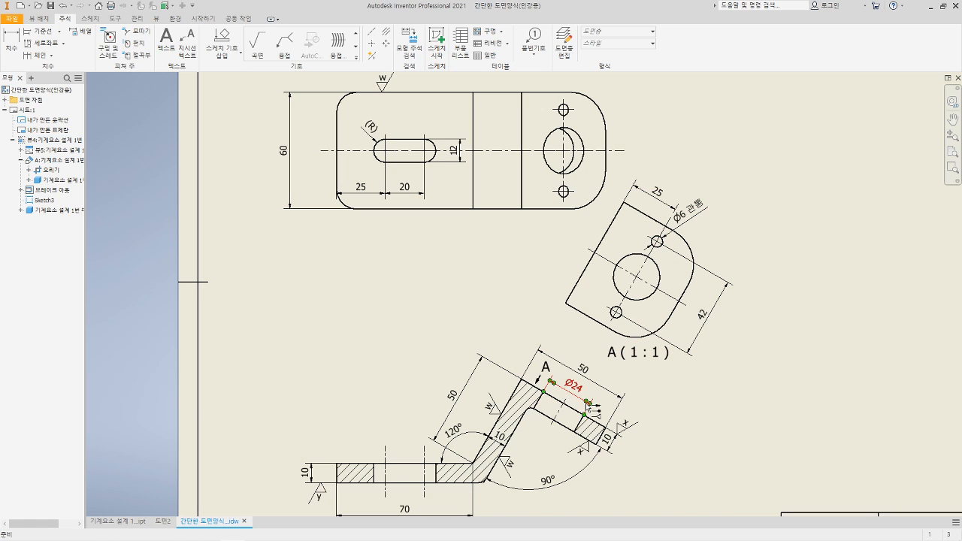
{"action": "left_click_drag", "start_coordinate": [576, 392], "coordinate": [587, 366]}
{"action": "left_click", "coordinate": [687, 402]}
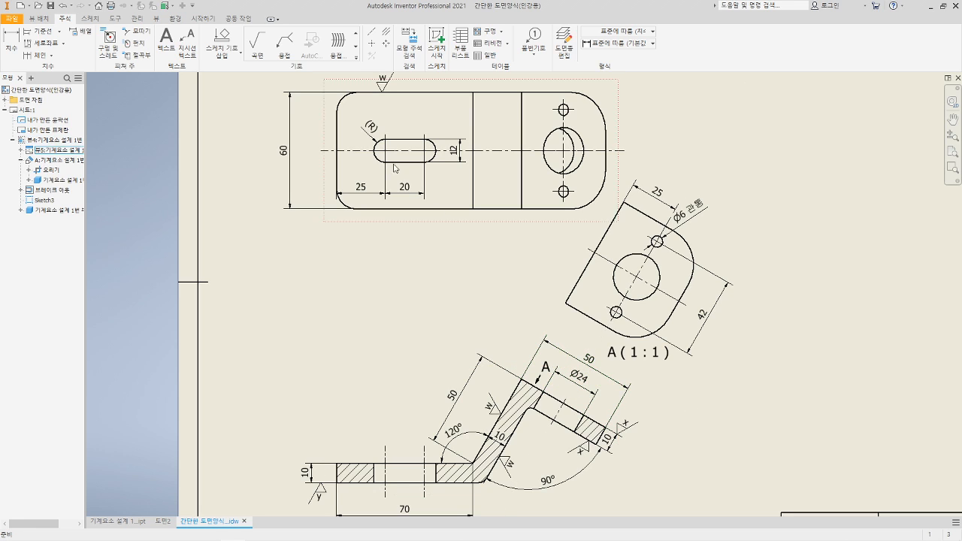
- Place a surface texture symbol with requirement A' set to x on the lower-right extension line of the Ø24 hole dimension
{"action": "left_click", "coordinate": [264, 59]}
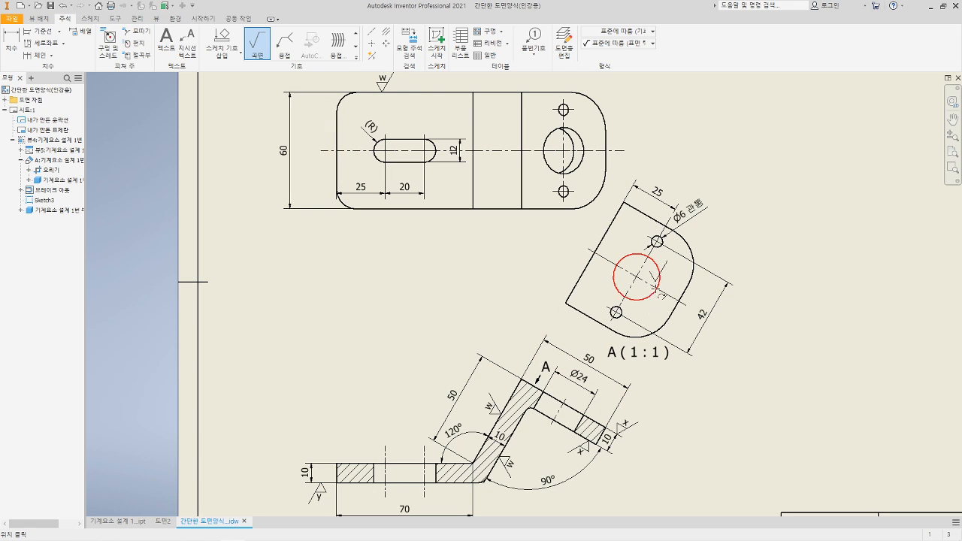
{"action": "left_click", "coordinate": [590, 406]}
{"action": "right_click", "coordinate": [581, 402]}
{"action": "left_click", "coordinate": [594, 389]}
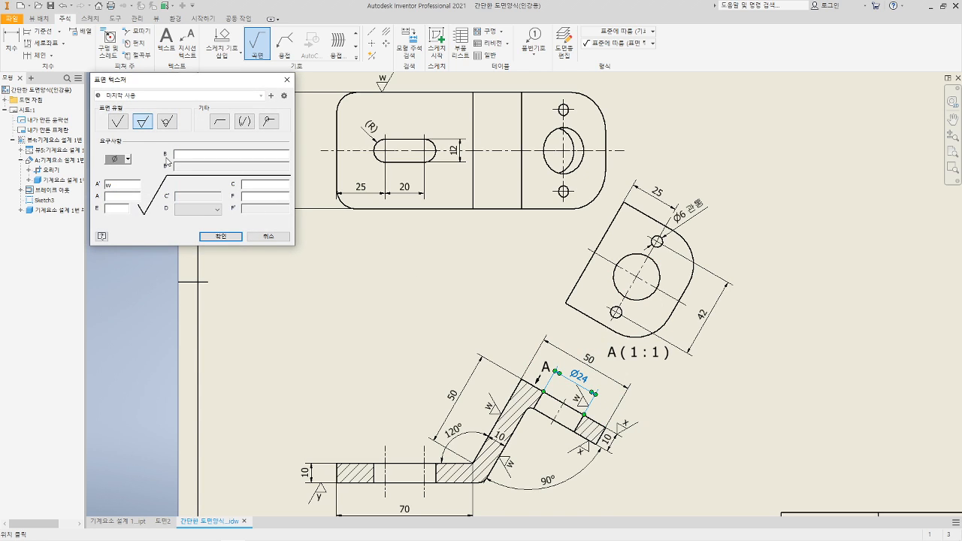
{"action": "left_click", "coordinate": [221, 236]}
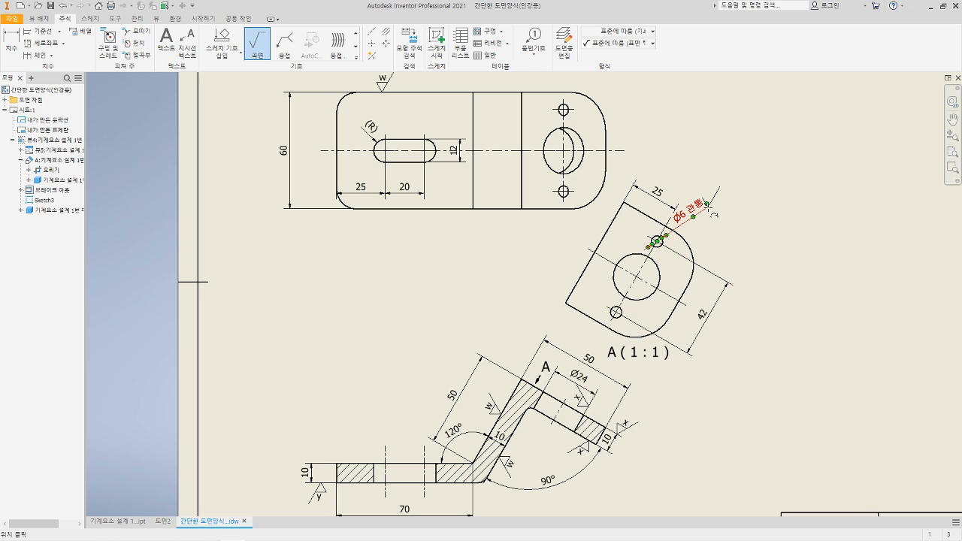
- Place a surface texture symbol with A' set to x on the Ø6 through-hole note's leader in view A, and flip it above the line
{"action": "scroll", "coordinate": [716, 213], "scroll_direction": "up", "scroll_amount": 3}
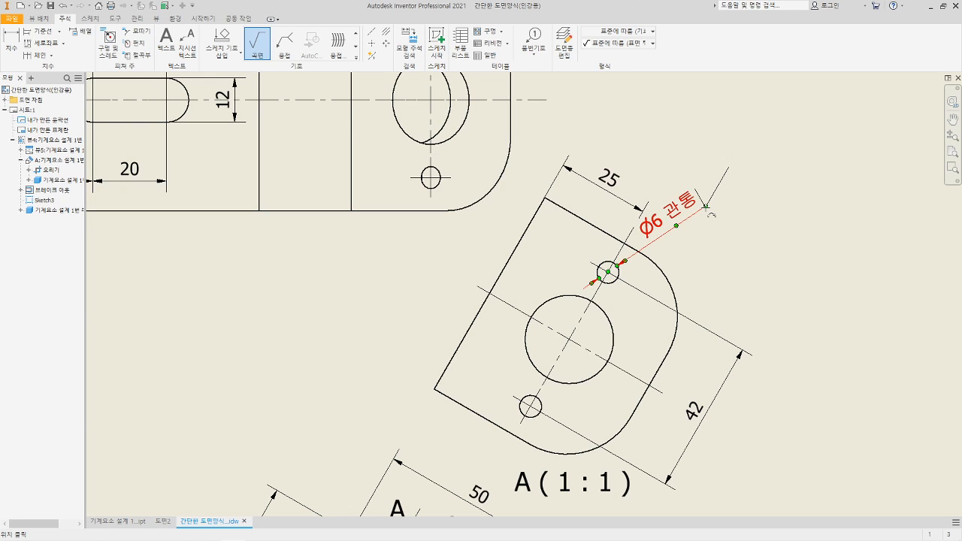
{"action": "left_click", "coordinate": [712, 217]}
{"action": "right_click", "coordinate": [747, 183]}
{"action": "left_click", "coordinate": [774, 193]}
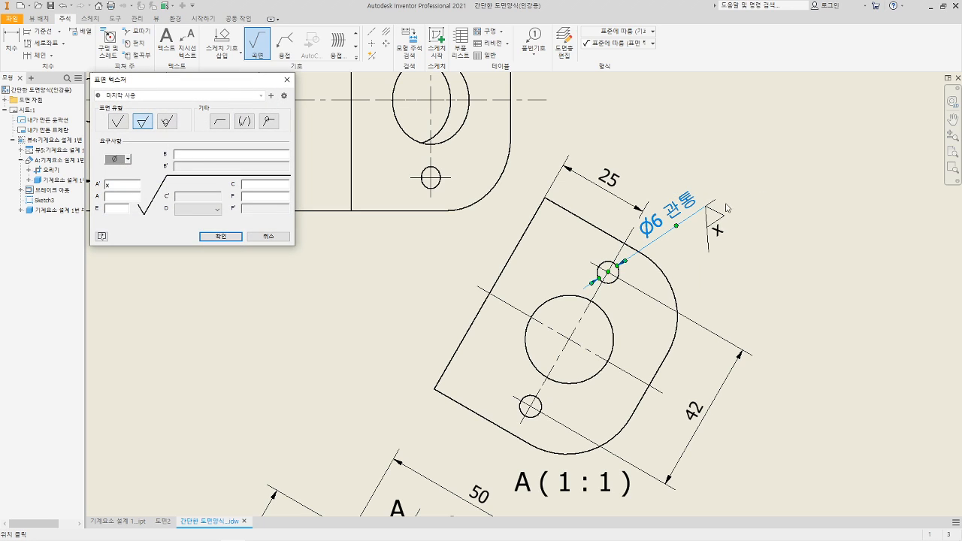
{"action": "left_click", "coordinate": [203, 236]}
{"action": "key", "text": "Escape"}
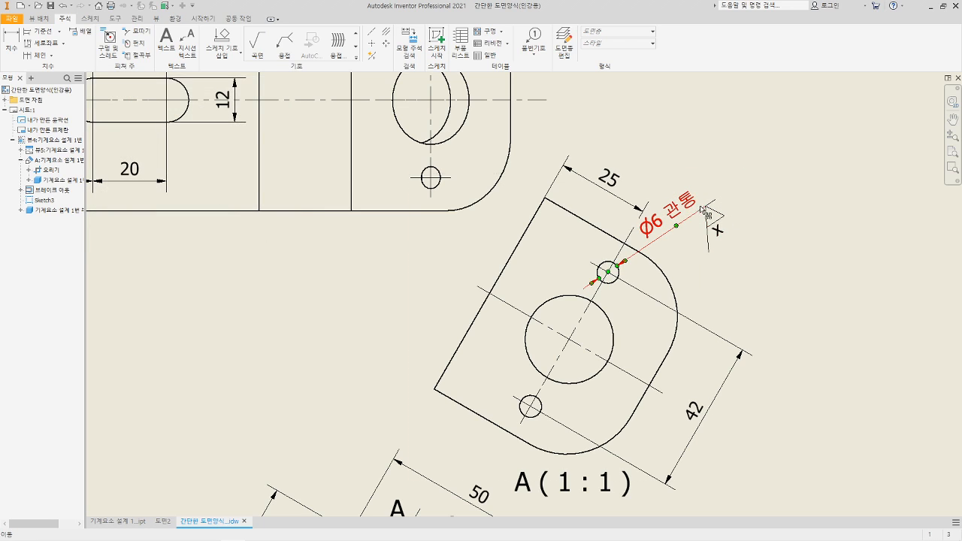
{"action": "left_click_drag", "start_coordinate": [708, 209], "coordinate": [729, 203]}
{"action": "scroll", "coordinate": [663, 263], "scroll_direction": "down", "scroll_amount": 3}
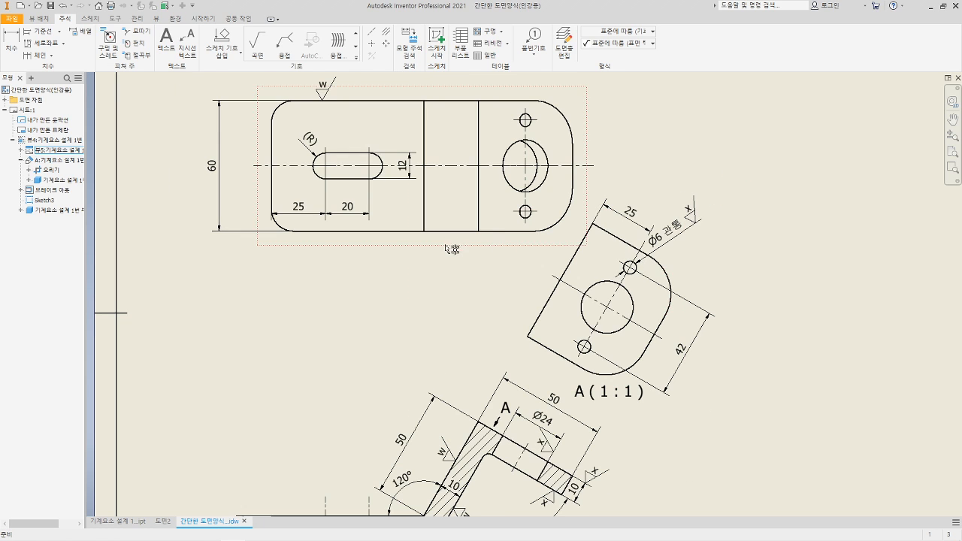
{"action": "middle_click_drag", "start_coordinate": [480, 279], "coordinate": [501, 290]}
{"action": "mouse_move", "coordinate": [495, 328]}
{"action": "middle_mouse_down"}
{"action": "mouse_move", "coordinate": [497, 272]}
{"action": "mouse_move", "coordinate": [539, 248]}
{"action": "mouse_move", "coordinate": [545, 265]}
{"action": "middle_mouse_up"}
{"action": "middle_click_drag", "start_coordinate": [448, 350], "coordinate": [476, 255]}
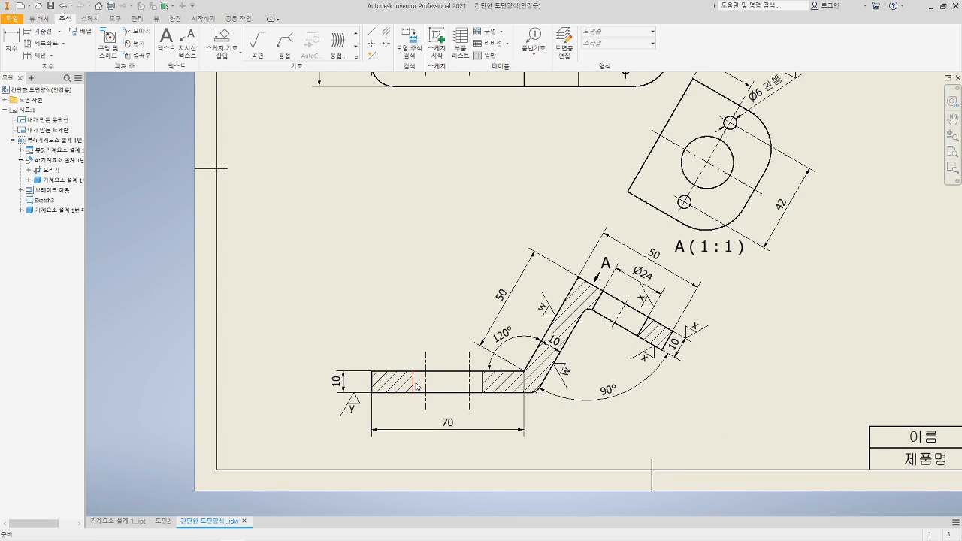
- Move the slot's 12 mm width dimension slightly outward and place a surface texture symbol with A' set to x on its lower extension line
{"action": "mouse_move", "coordinate": [455, 251]}
{"action": "middle_mouse_down"}
{"action": "mouse_move", "coordinate": [454, 343]}
{"action": "mouse_move", "coordinate": [439, 367]}
{"action": "middle_mouse_up"}
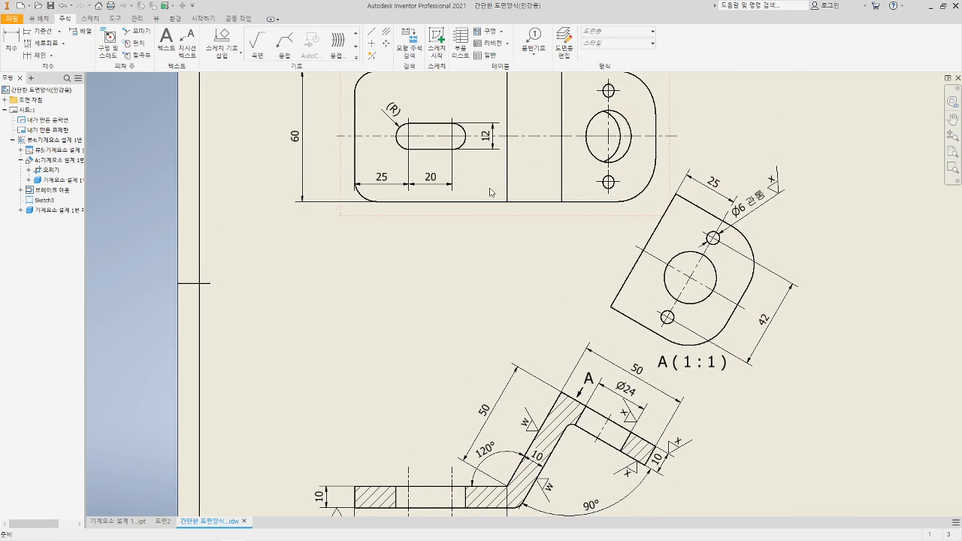
{"action": "mouse_move", "coordinate": [489, 141]}
{"action": "left_mouse_down"}
{"action": "mouse_move", "coordinate": [505, 148]}
{"action": "mouse_move", "coordinate": [498, 139]}
{"action": "left_mouse_up"}
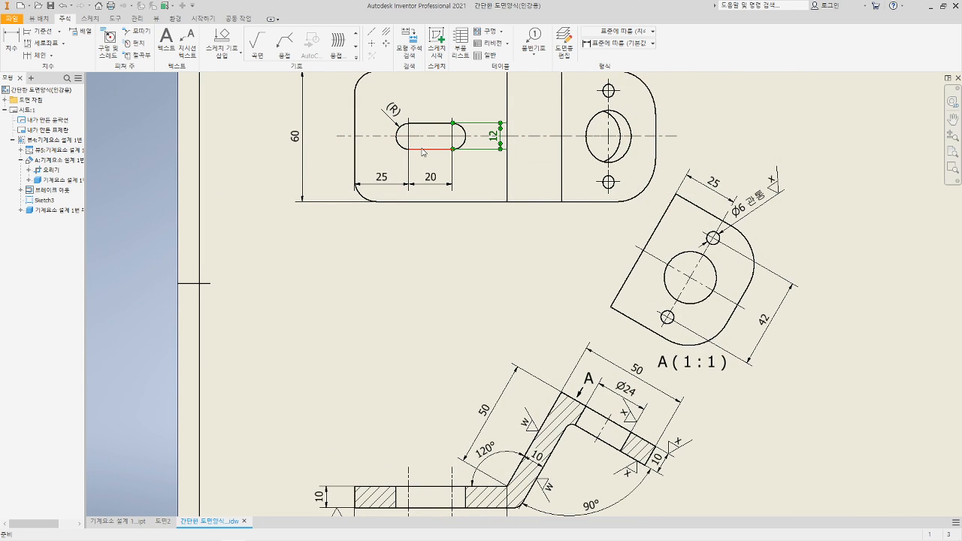
{"action": "left_click", "coordinate": [257, 45]}
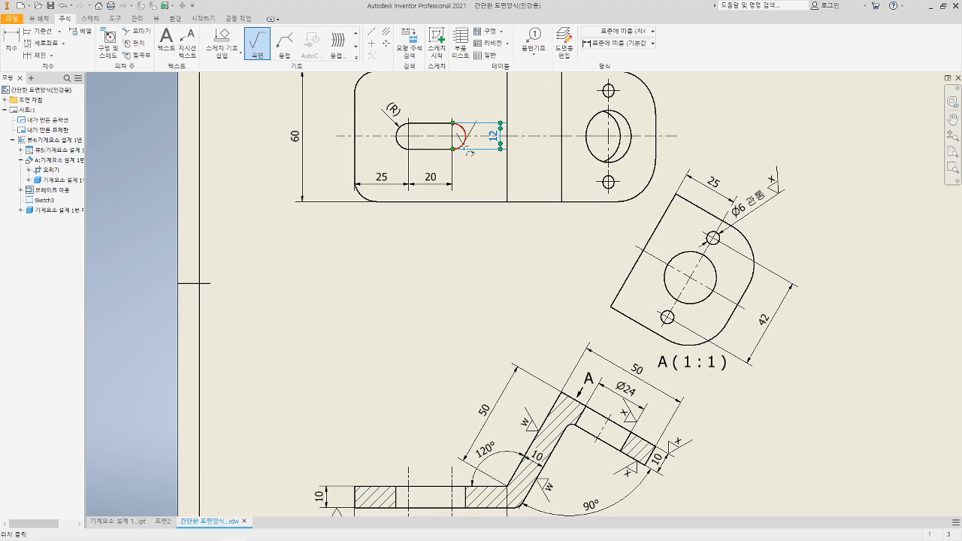
{"action": "left_click", "coordinate": [479, 149]}
{"action": "right_click", "coordinate": [494, 97]}
{"action": "left_click", "coordinate": [523, 100]}
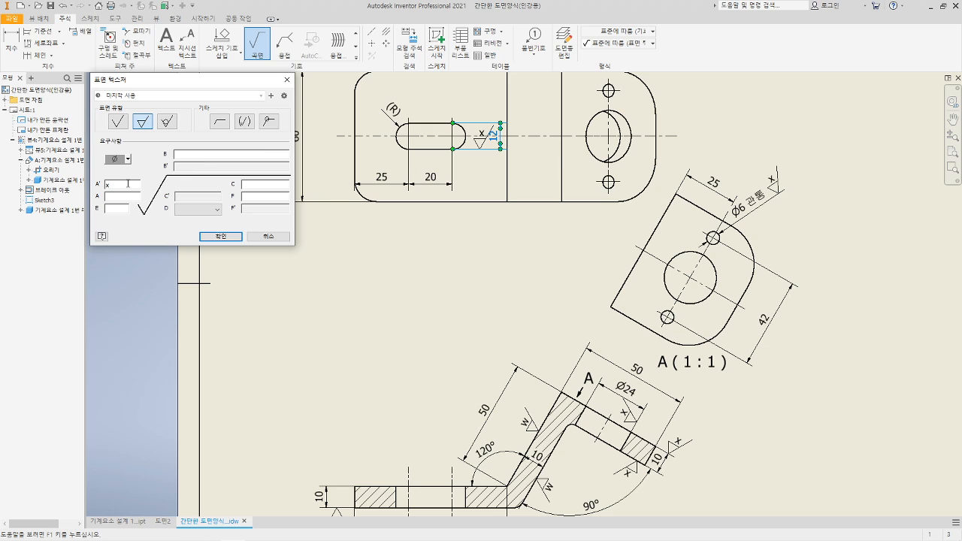
{"action": "left_click", "coordinate": [222, 237]}
{"action": "scroll", "coordinate": [415, 283], "scroll_direction": "down", "scroll_amount": 3}
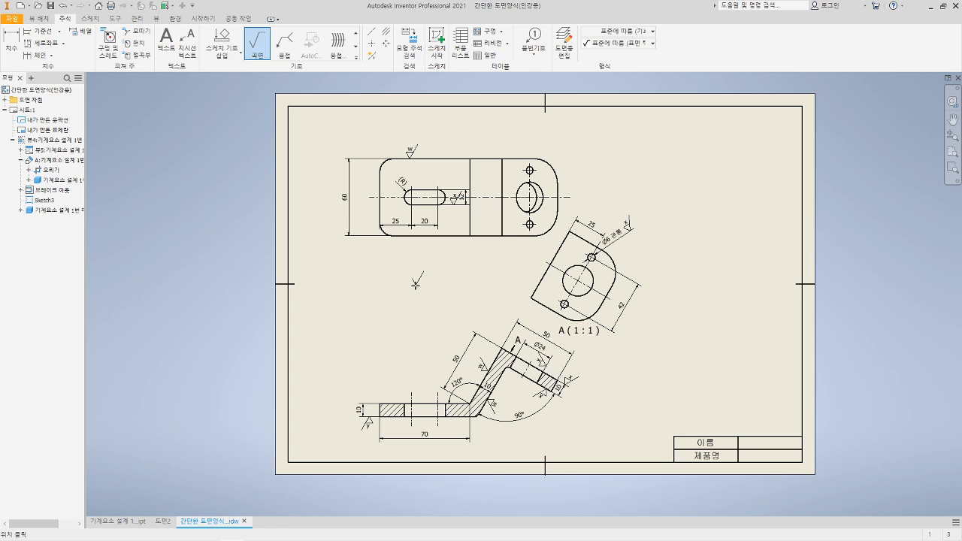
{"action": "key", "text": "Escape"}
- Move the 60 mm overall width dimension closer to the top view's outline
{"action": "scroll", "coordinate": [425, 294], "scroll_direction": "up", "scroll_amount": 3}
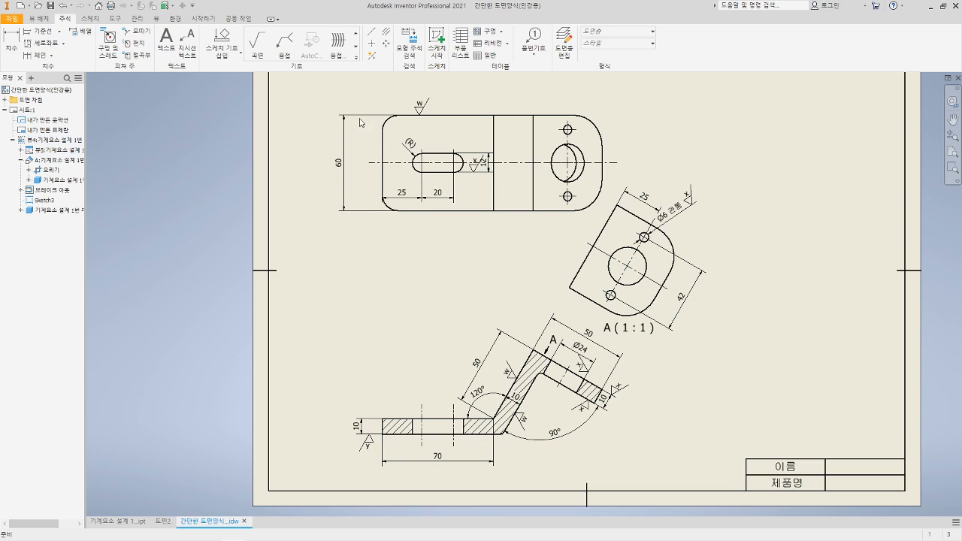
{"action": "left_click_drag", "start_coordinate": [341, 163], "coordinate": [351, 162]}
{"action": "left_click", "coordinate": [620, 172]}
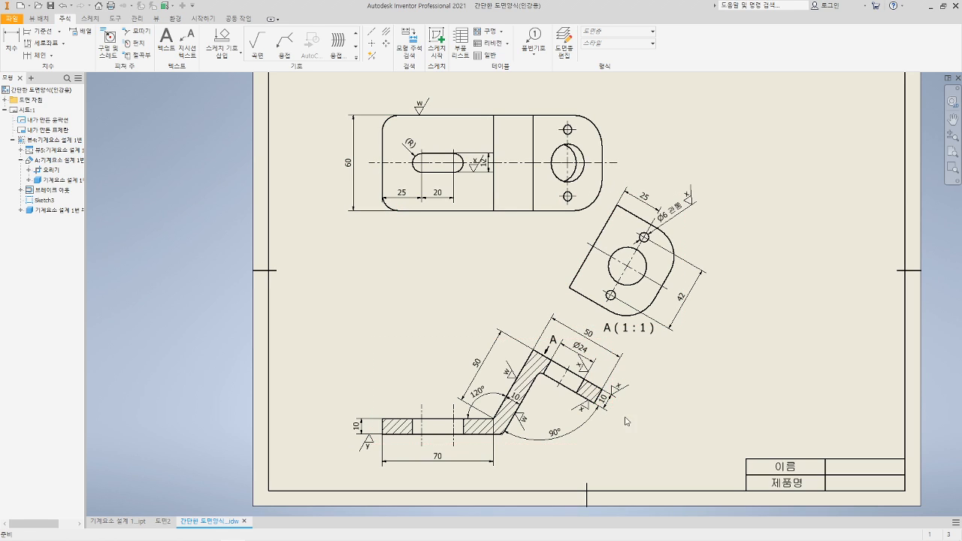
{"action": "middle_click_drag", "start_coordinate": [650, 400], "coordinate": [651, 407]}
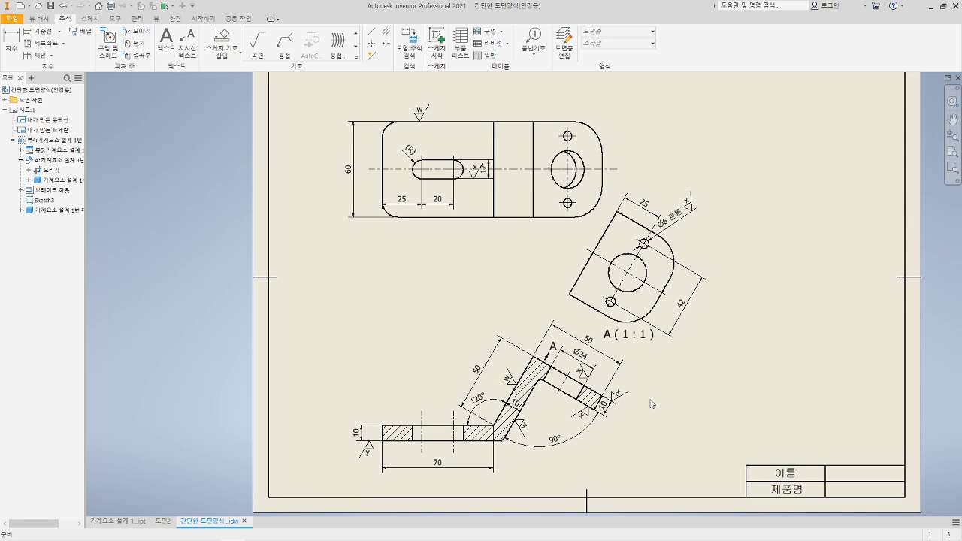